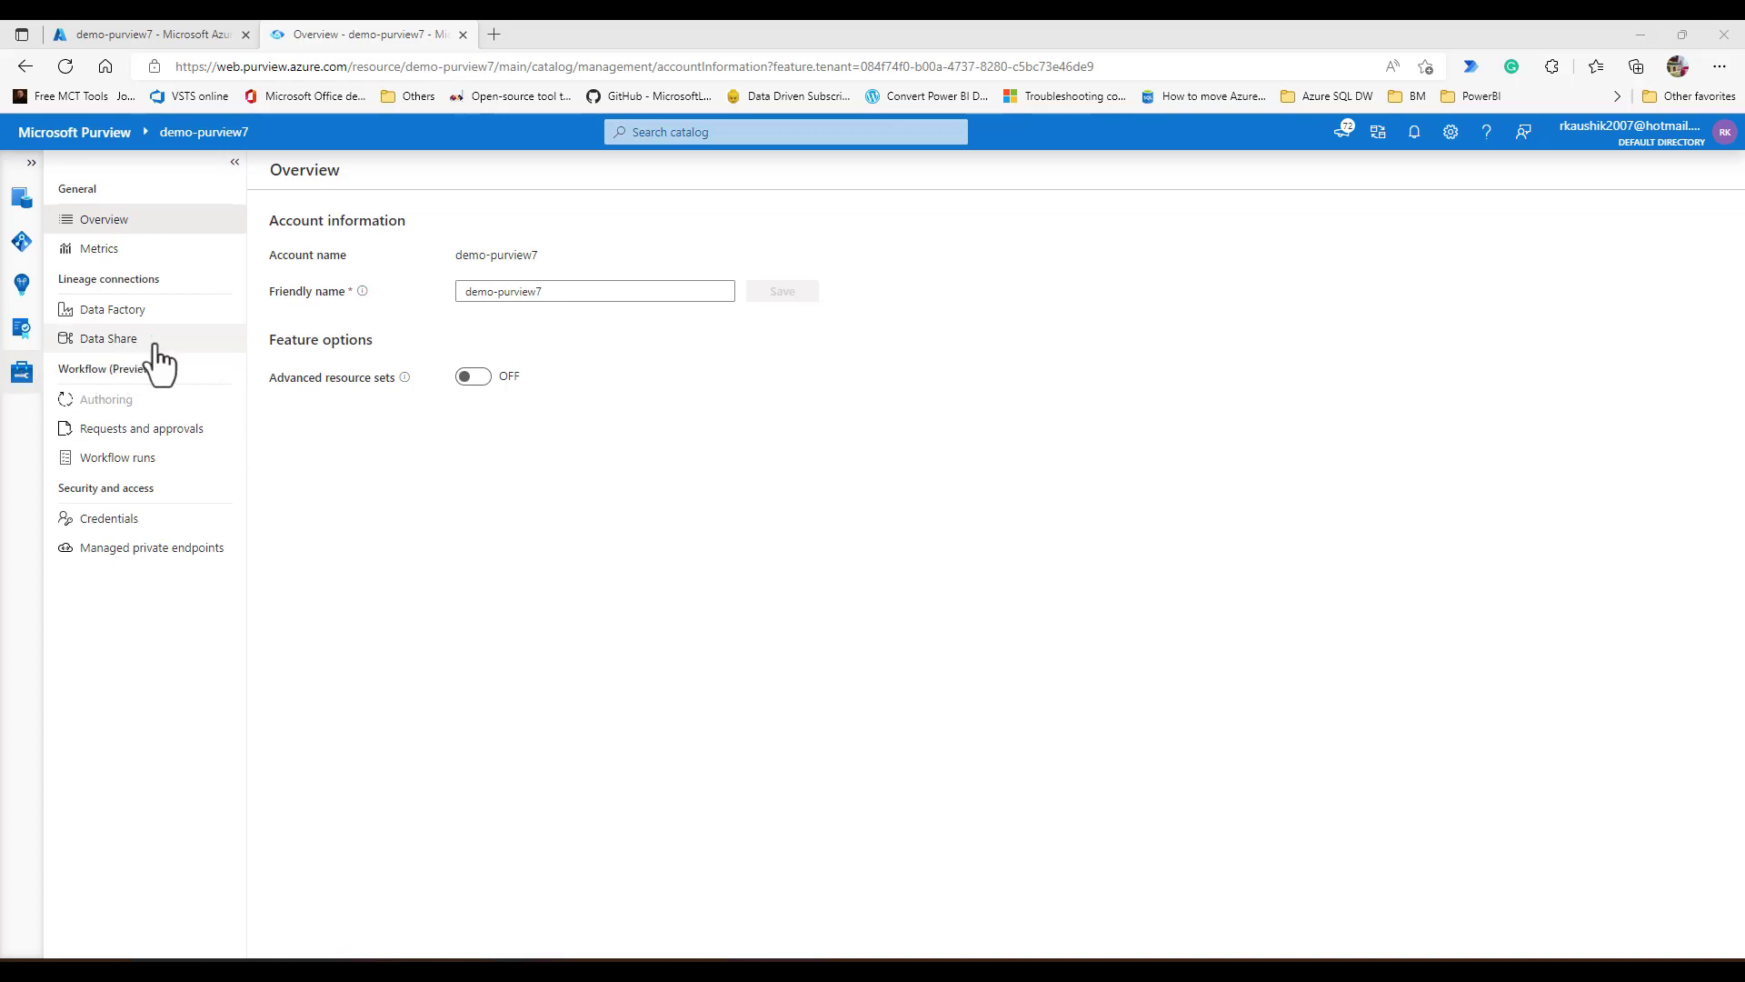
Add a Data Factory lineage connection in Purview for pvlab-035f2a-adf, using the Visual Studio Enterprise subscription.
left_click(27, 382)
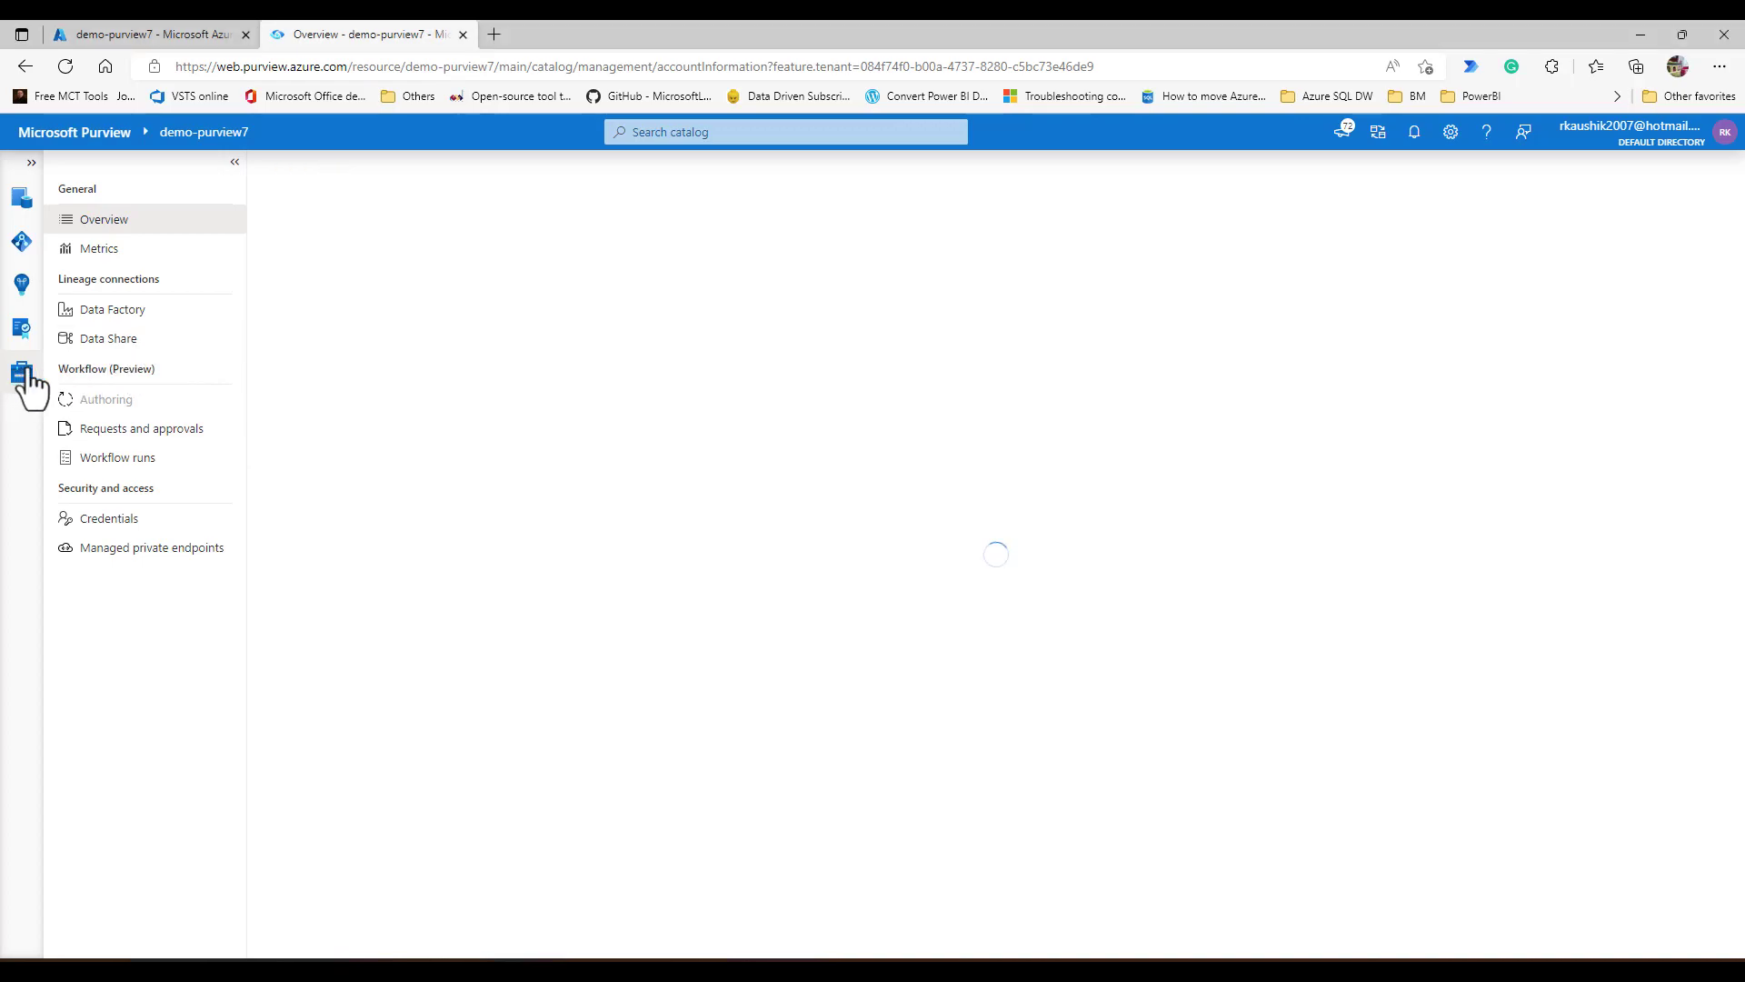
left_click(121, 320)
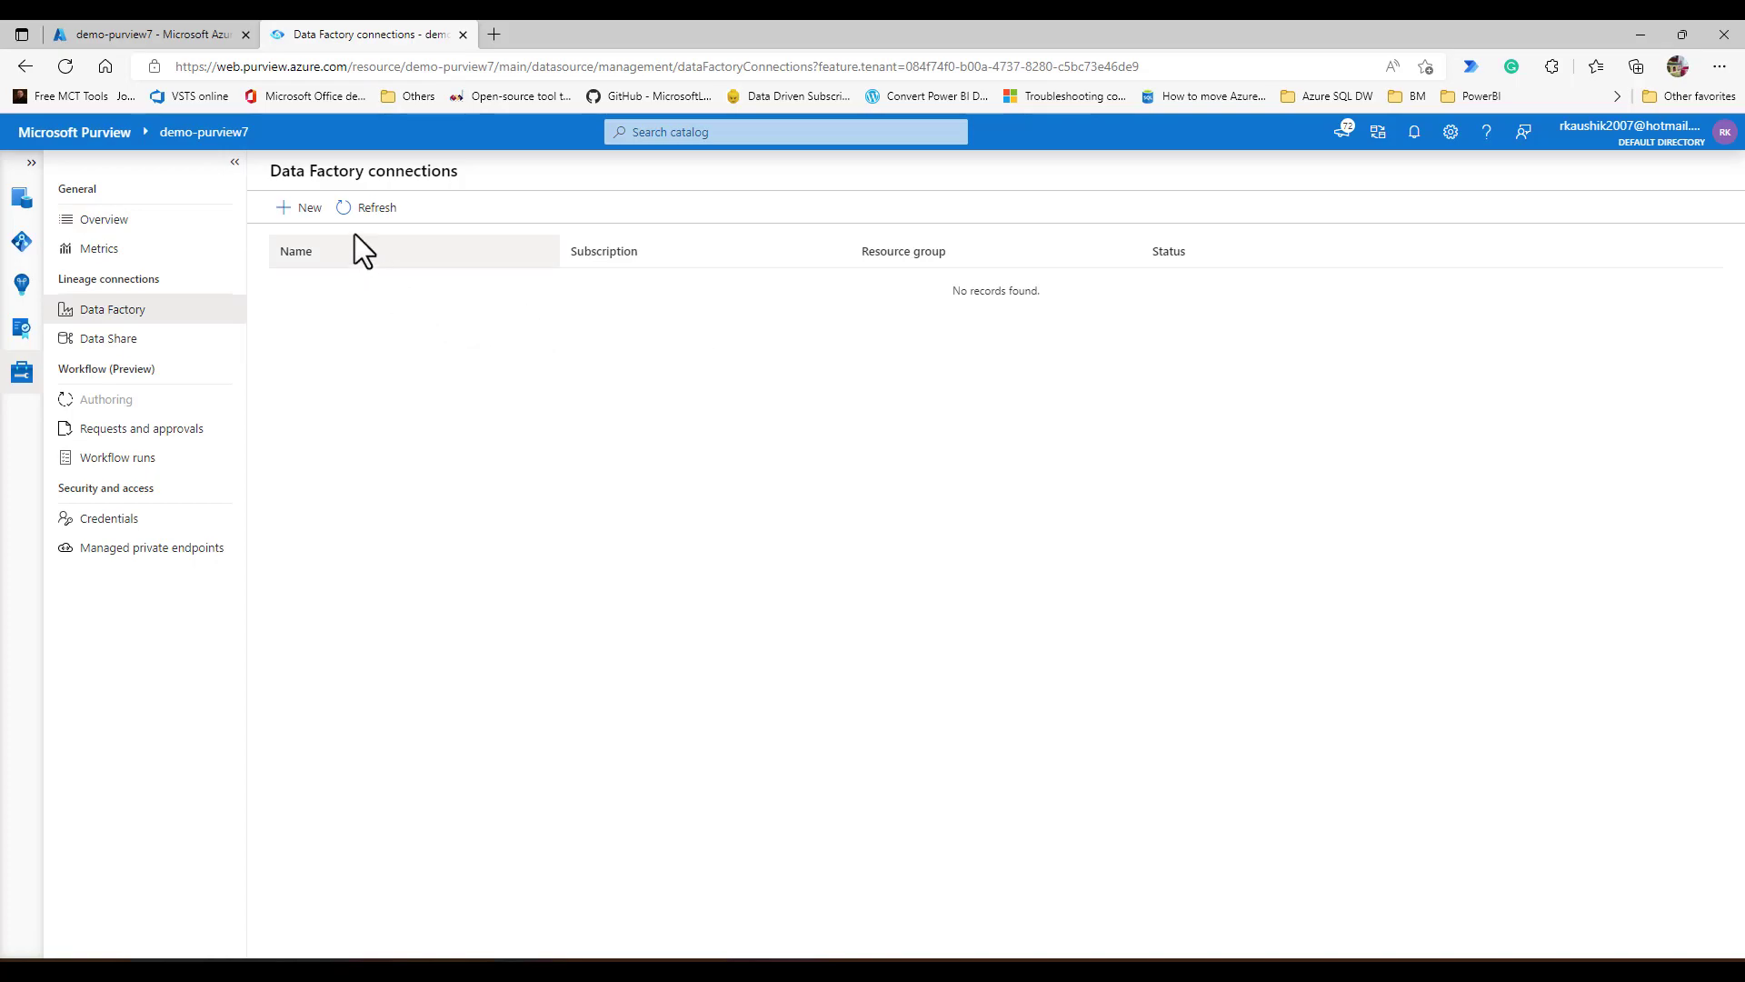
left_click(303, 207)
left_click(1241, 249)
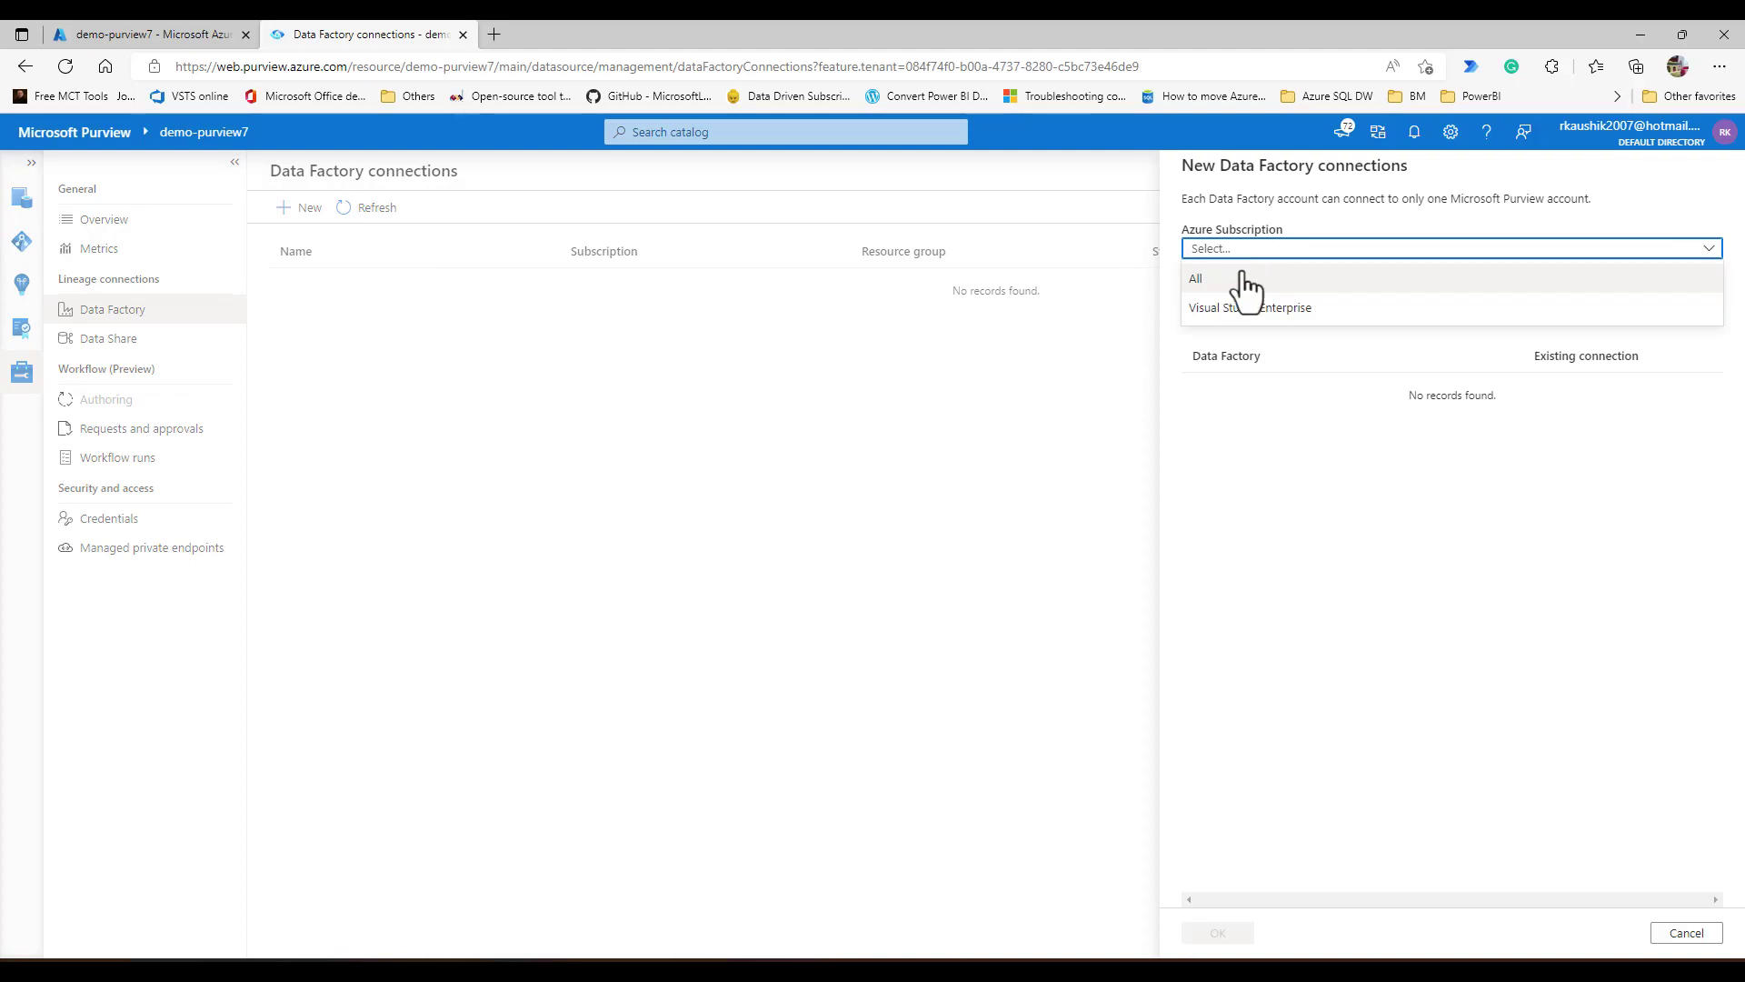
left_click(1231, 309)
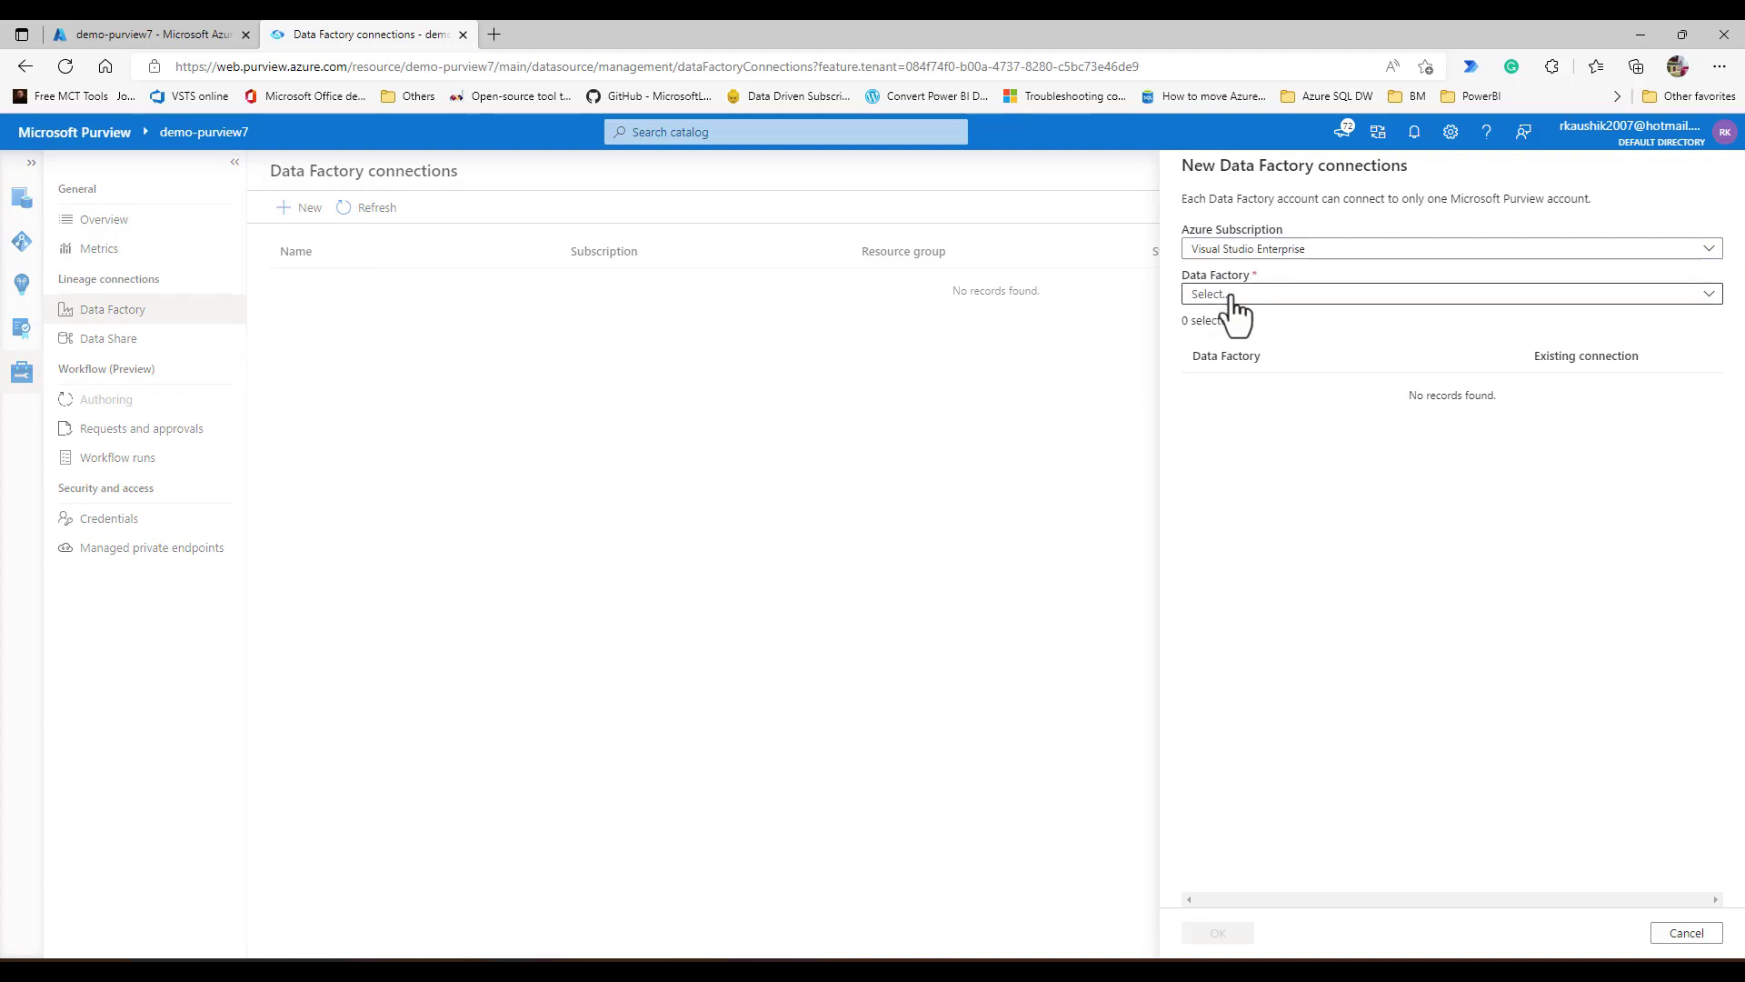
left_click(1231, 294)
left_click(1247, 325)
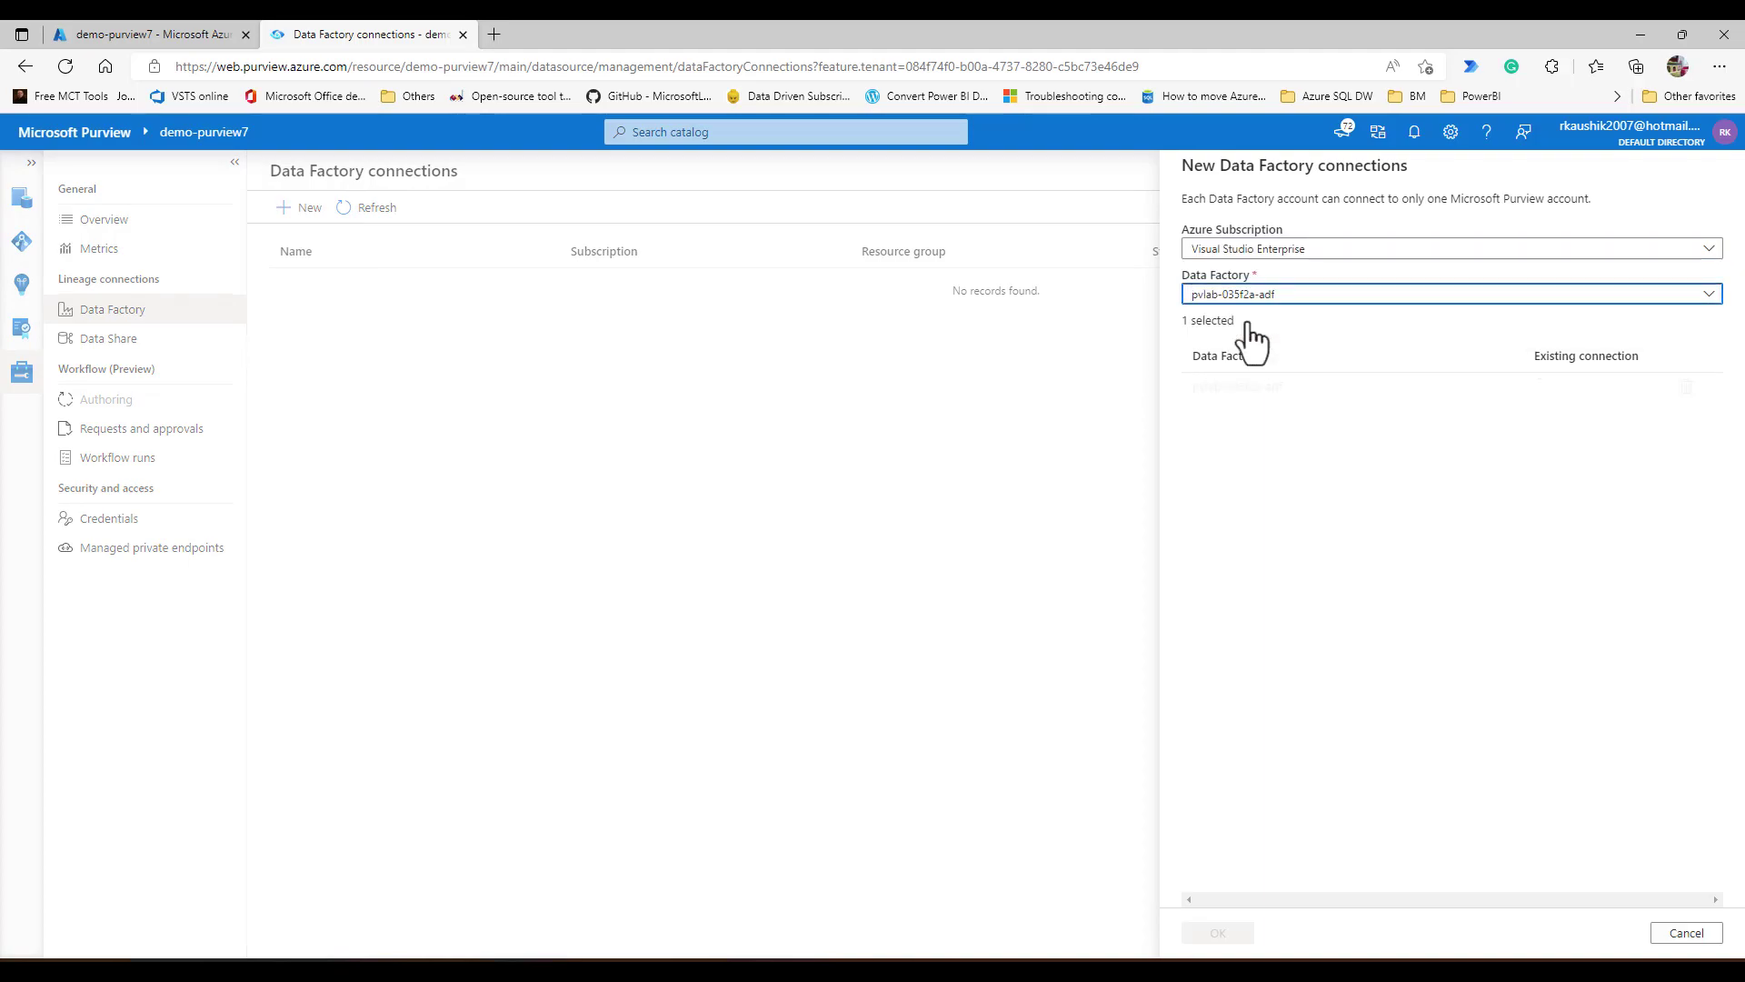
left_click(1234, 936)
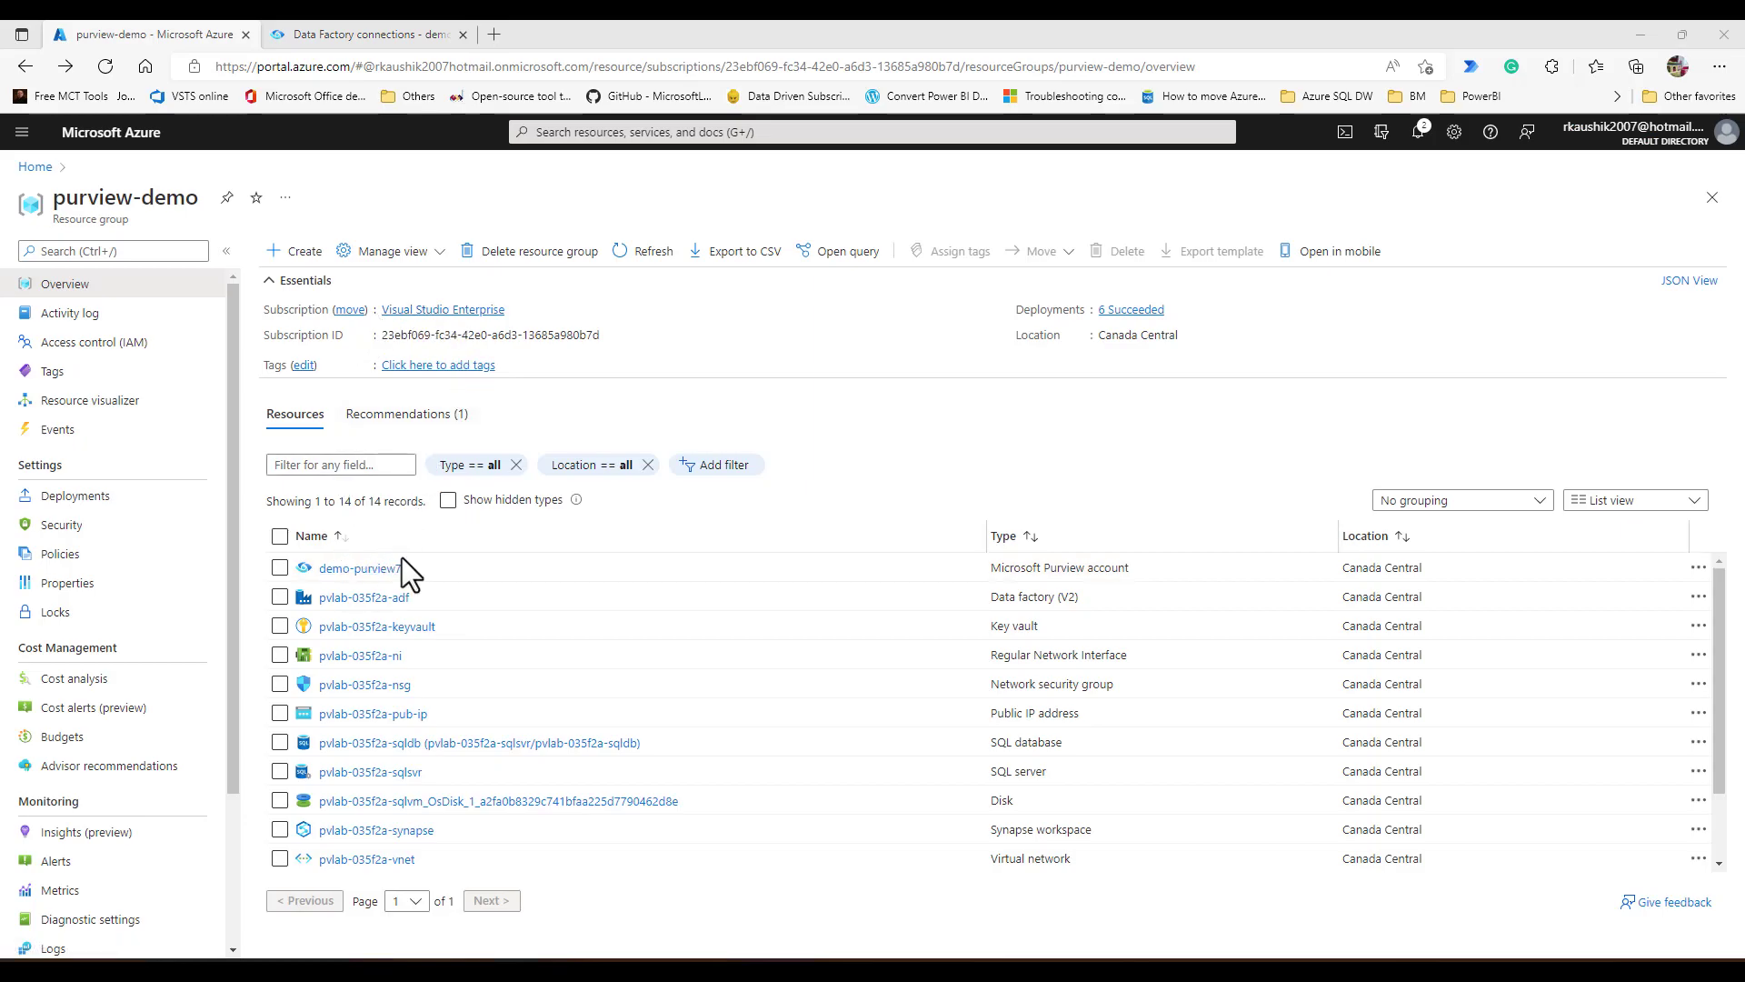
From the Azure portal, launch Data Factory Studio for pvlab-035f2a-adf and start a built-in copy task that runs once now.
left_click(401, 598)
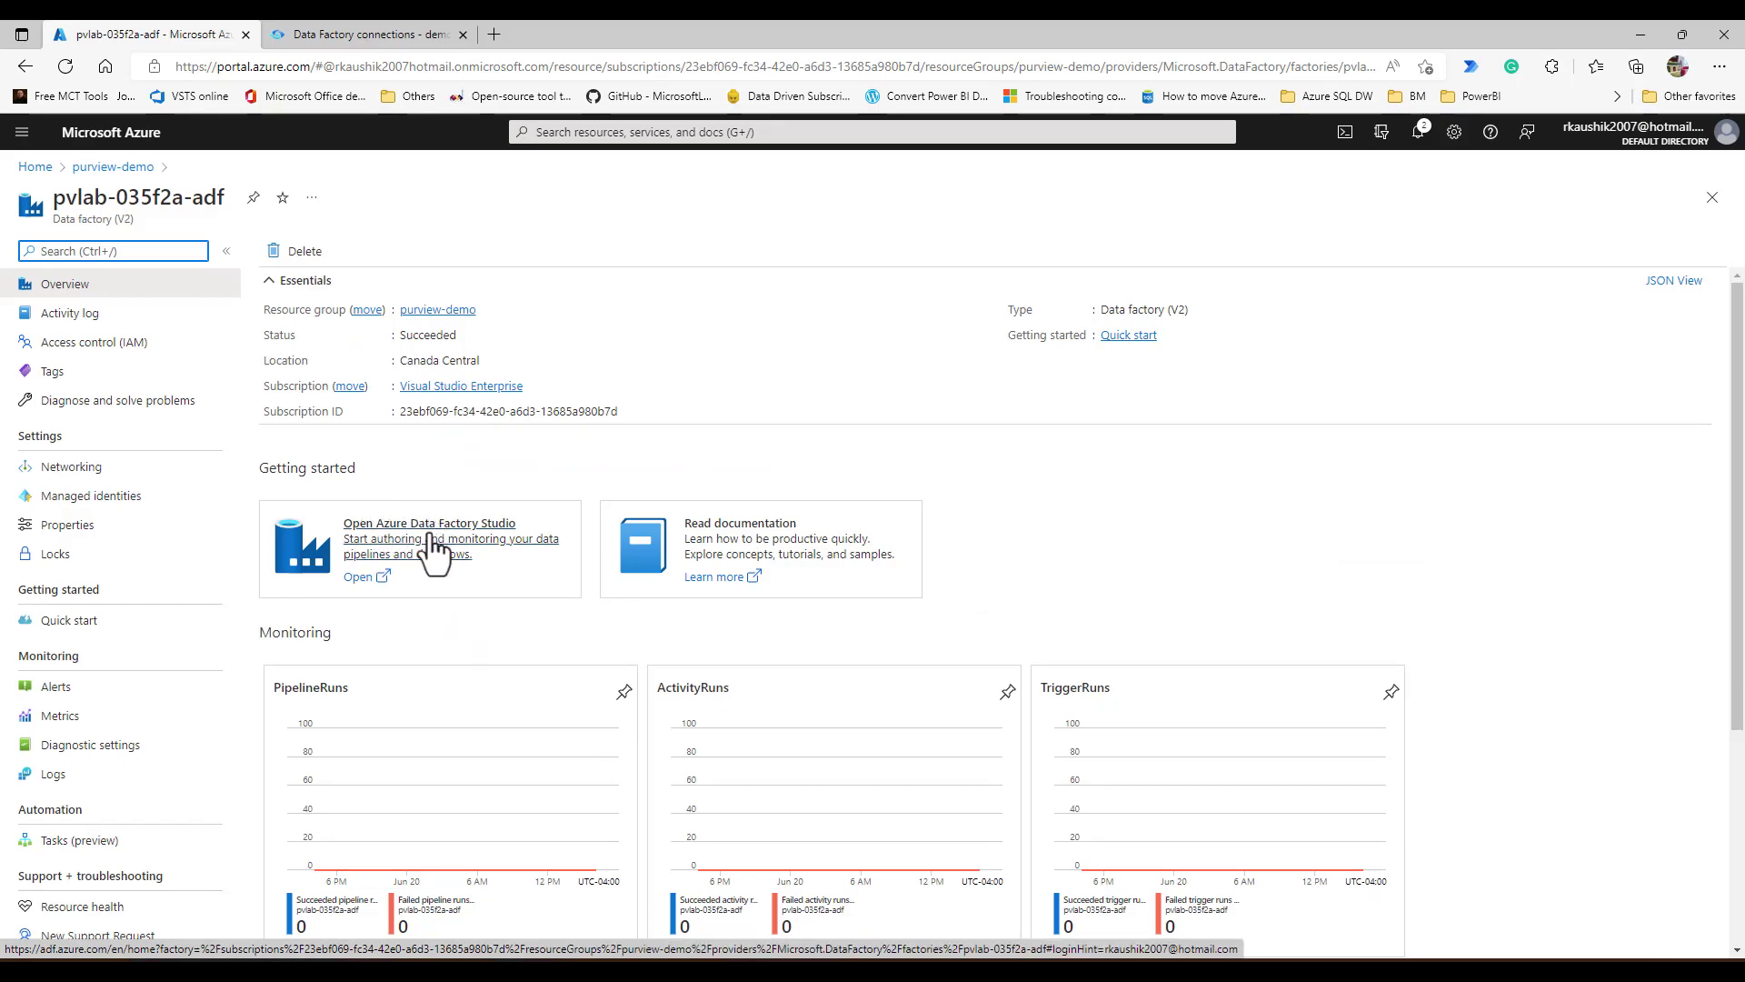
left_click(433, 538)
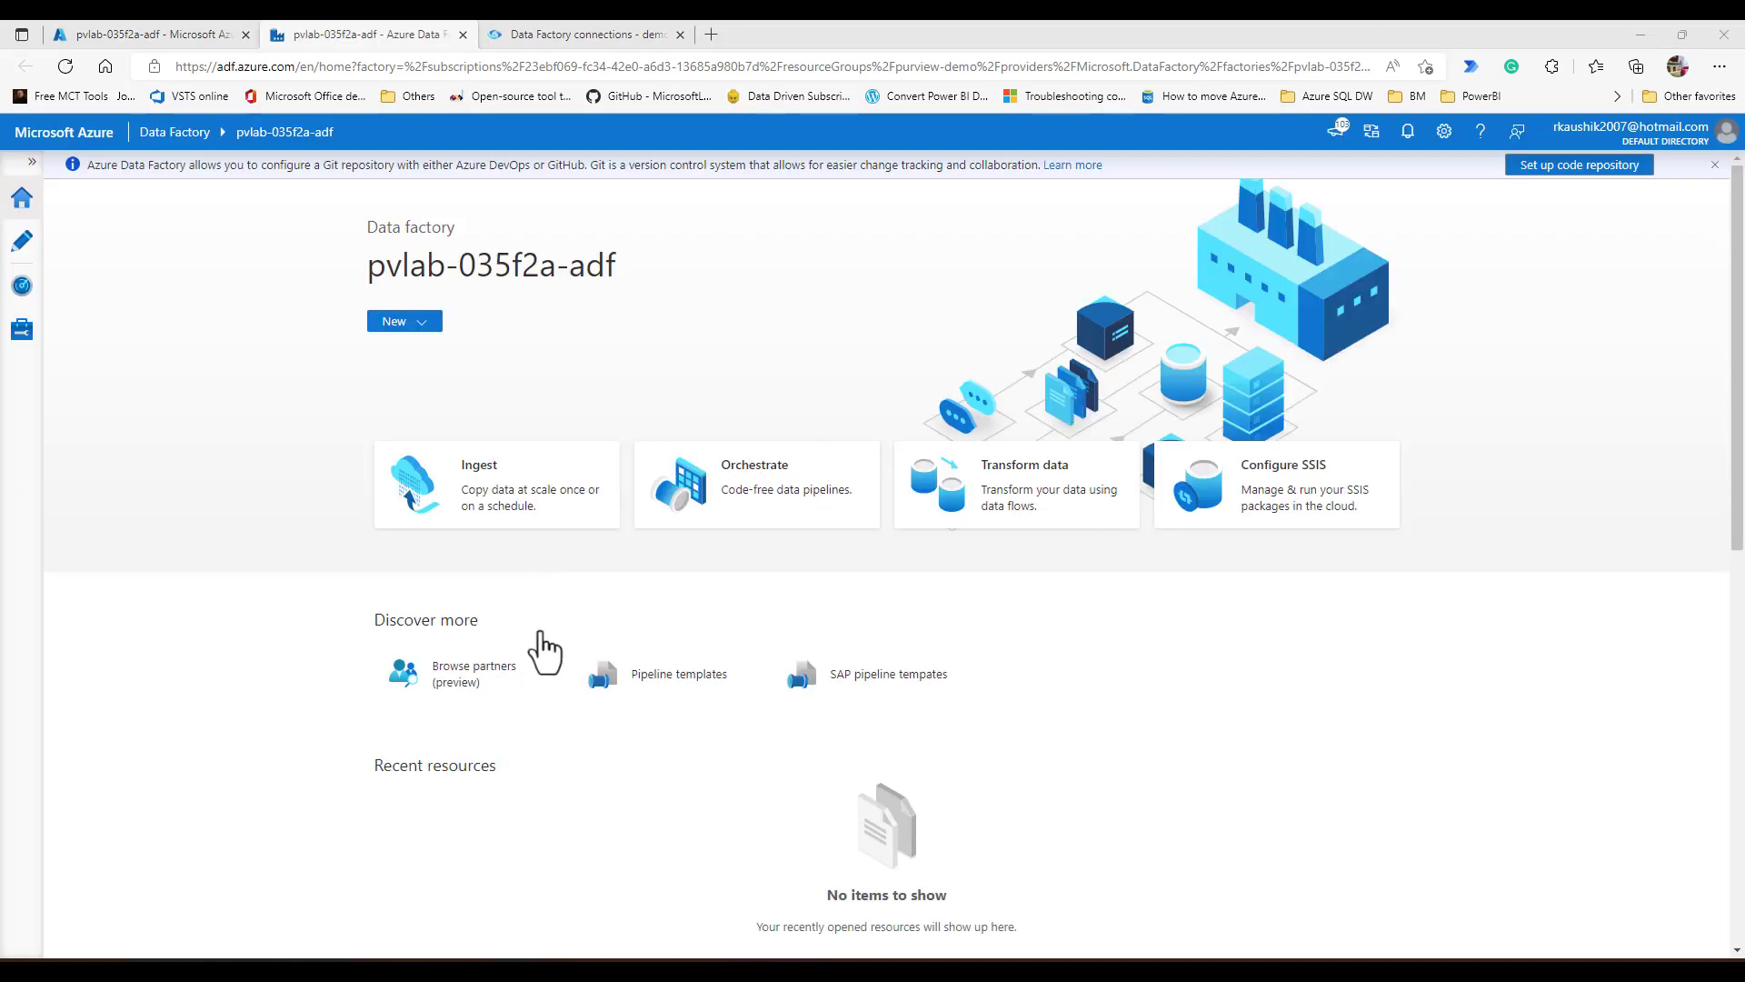
left_click(530, 519)
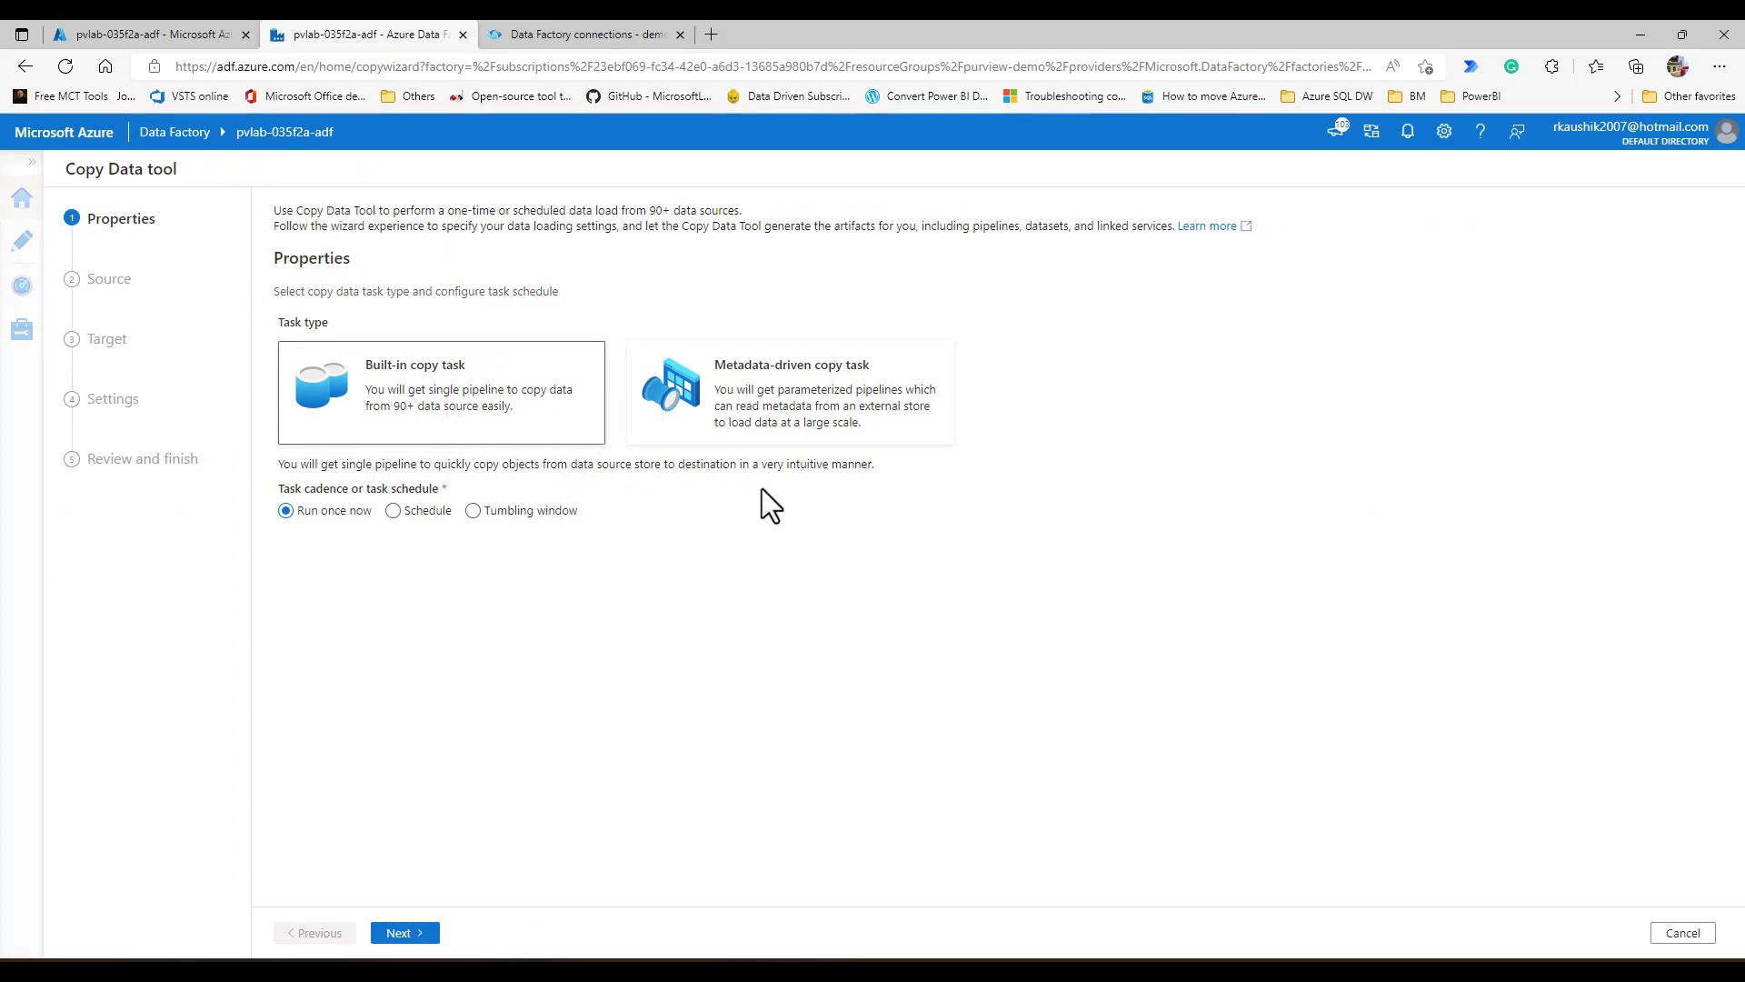
left_click(409, 933)
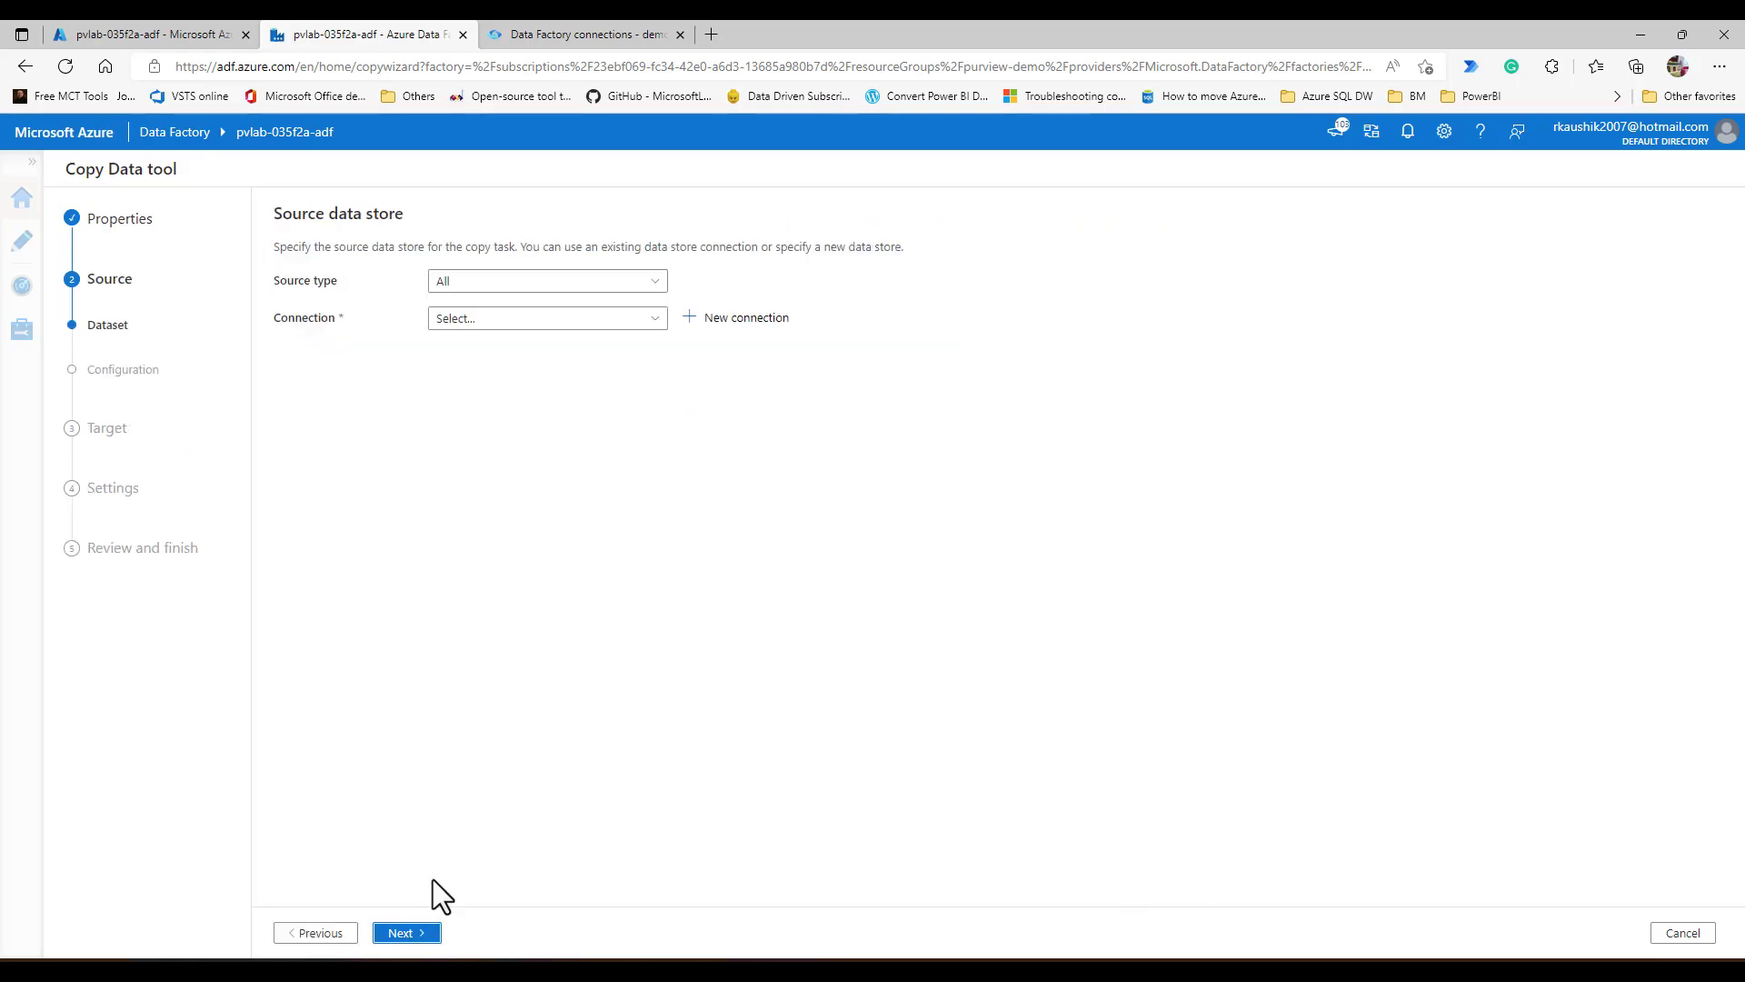
Set the copy task's source type to Azure Data Lake Storage Gen2.
left_click(522, 283)
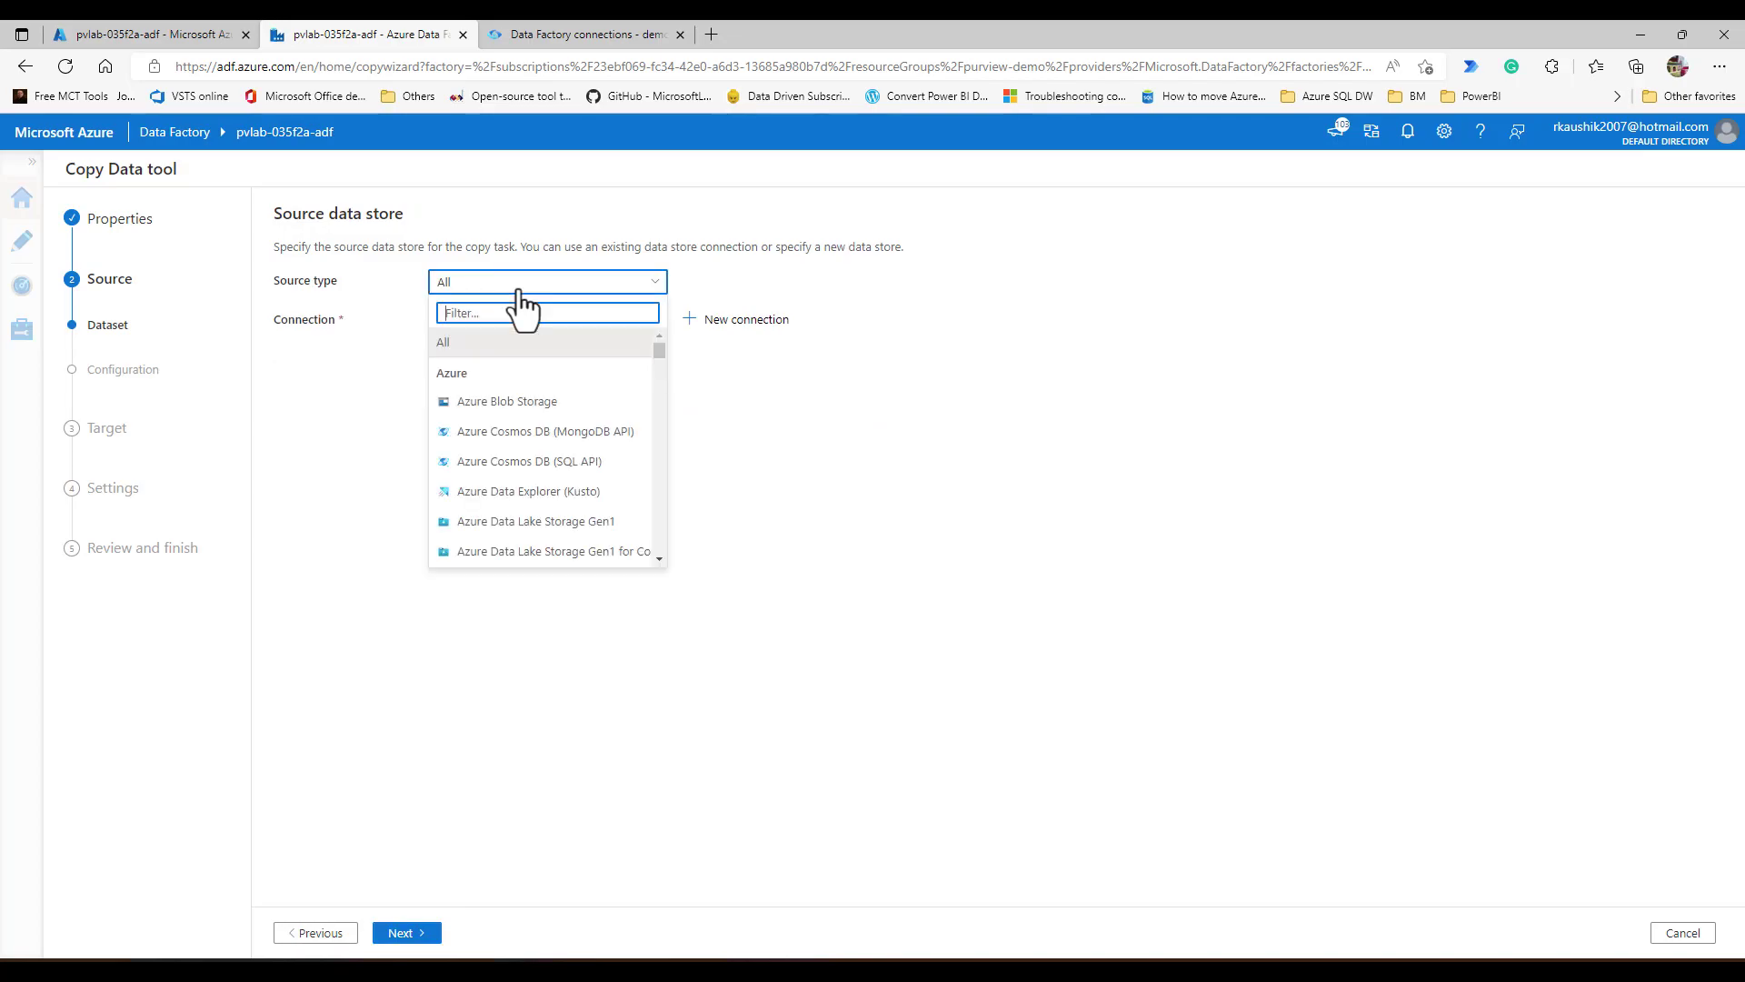
scroll(602, 559, "down", 1)
left_click(598, 536)
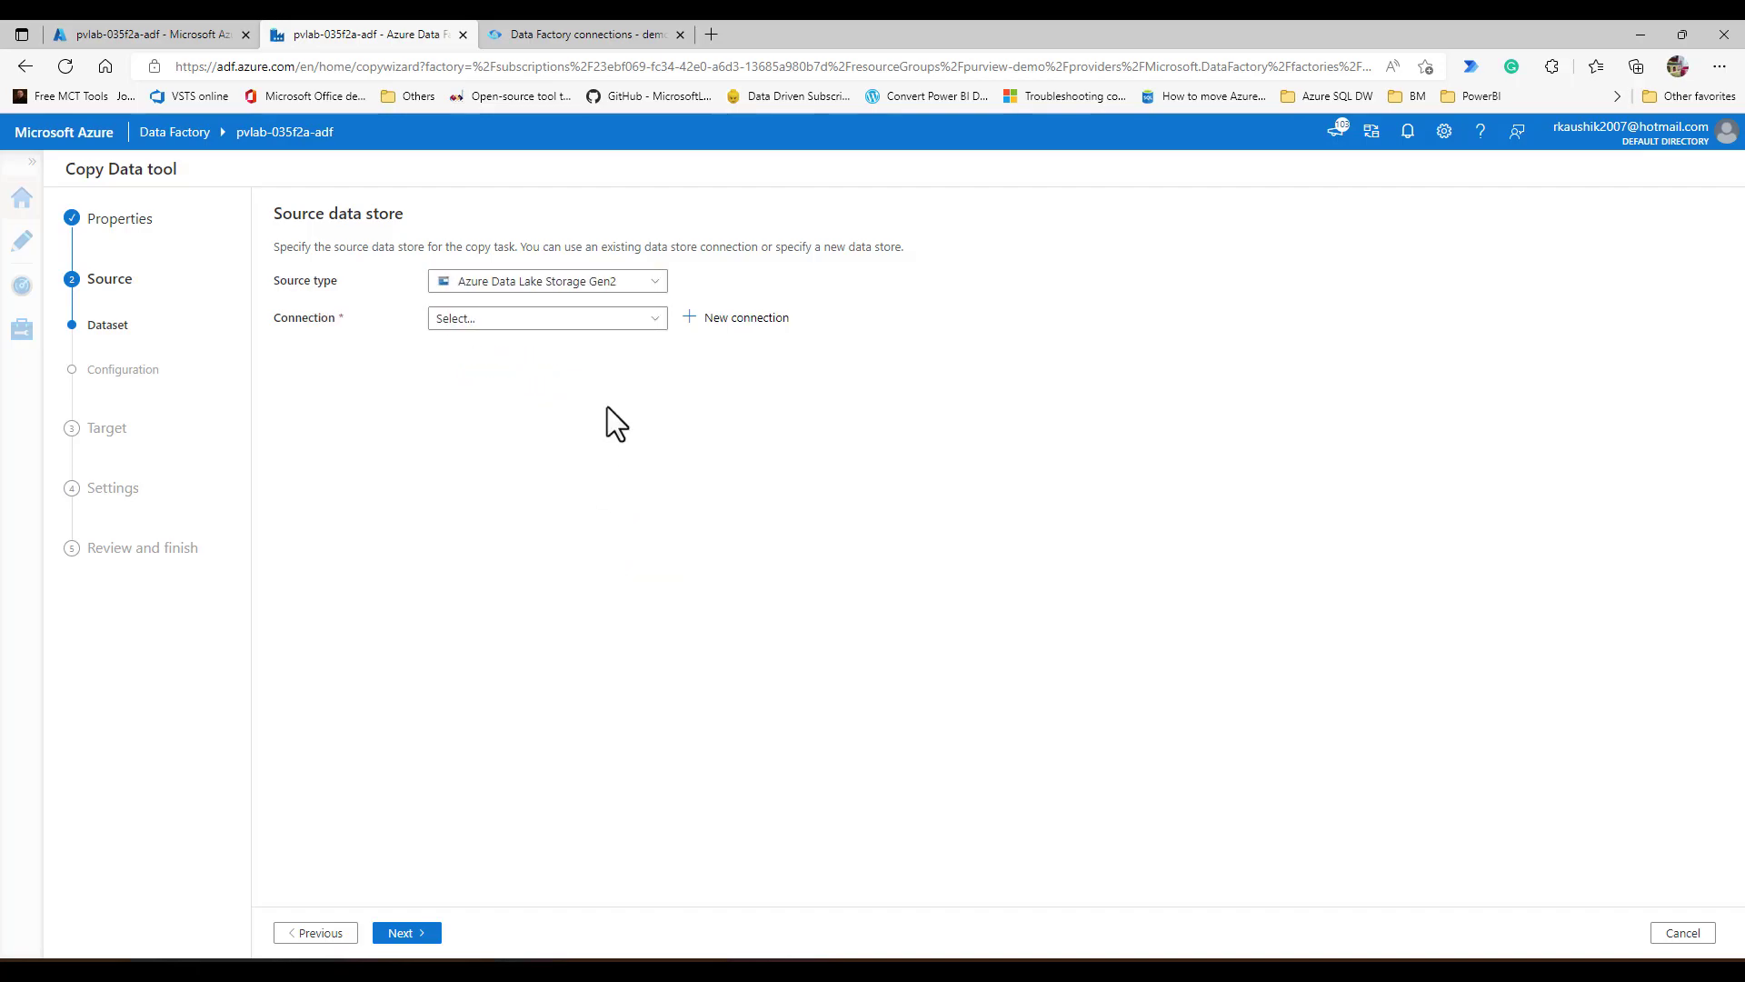
Create and test a new source linked service to storage account pvlab035f2aadls in the Visual Studio Enterprise subscription.
left_click(573, 323)
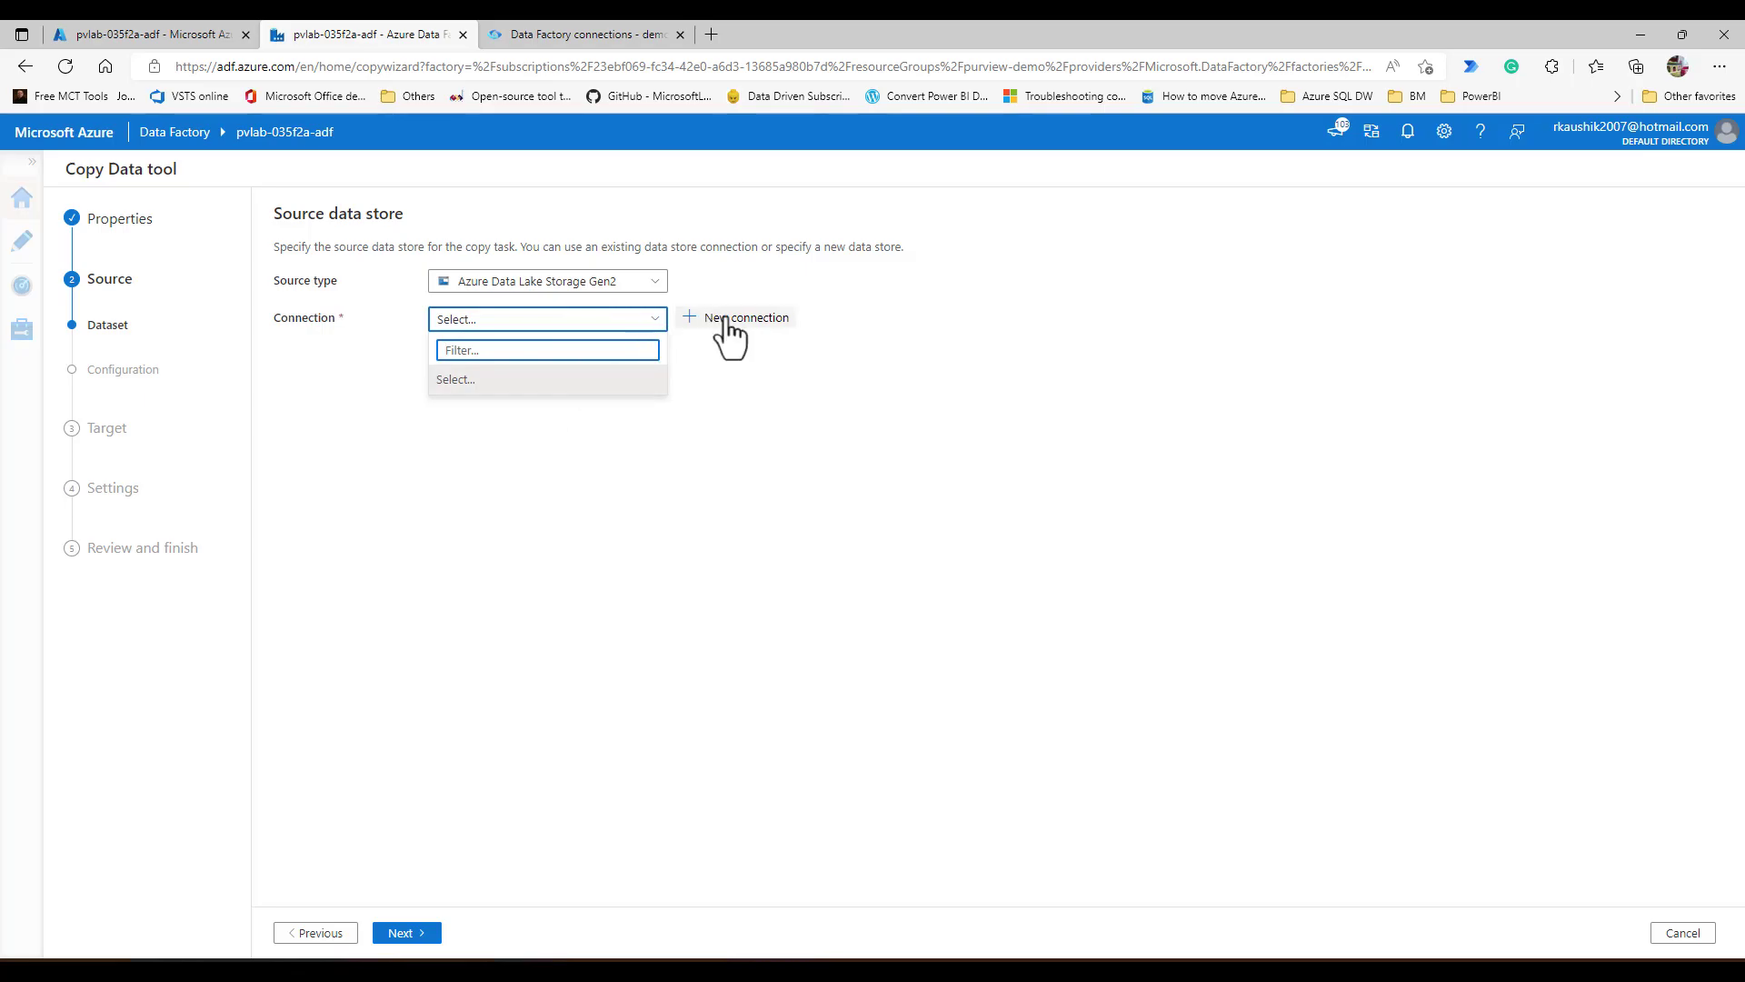
left_click(686, 318)
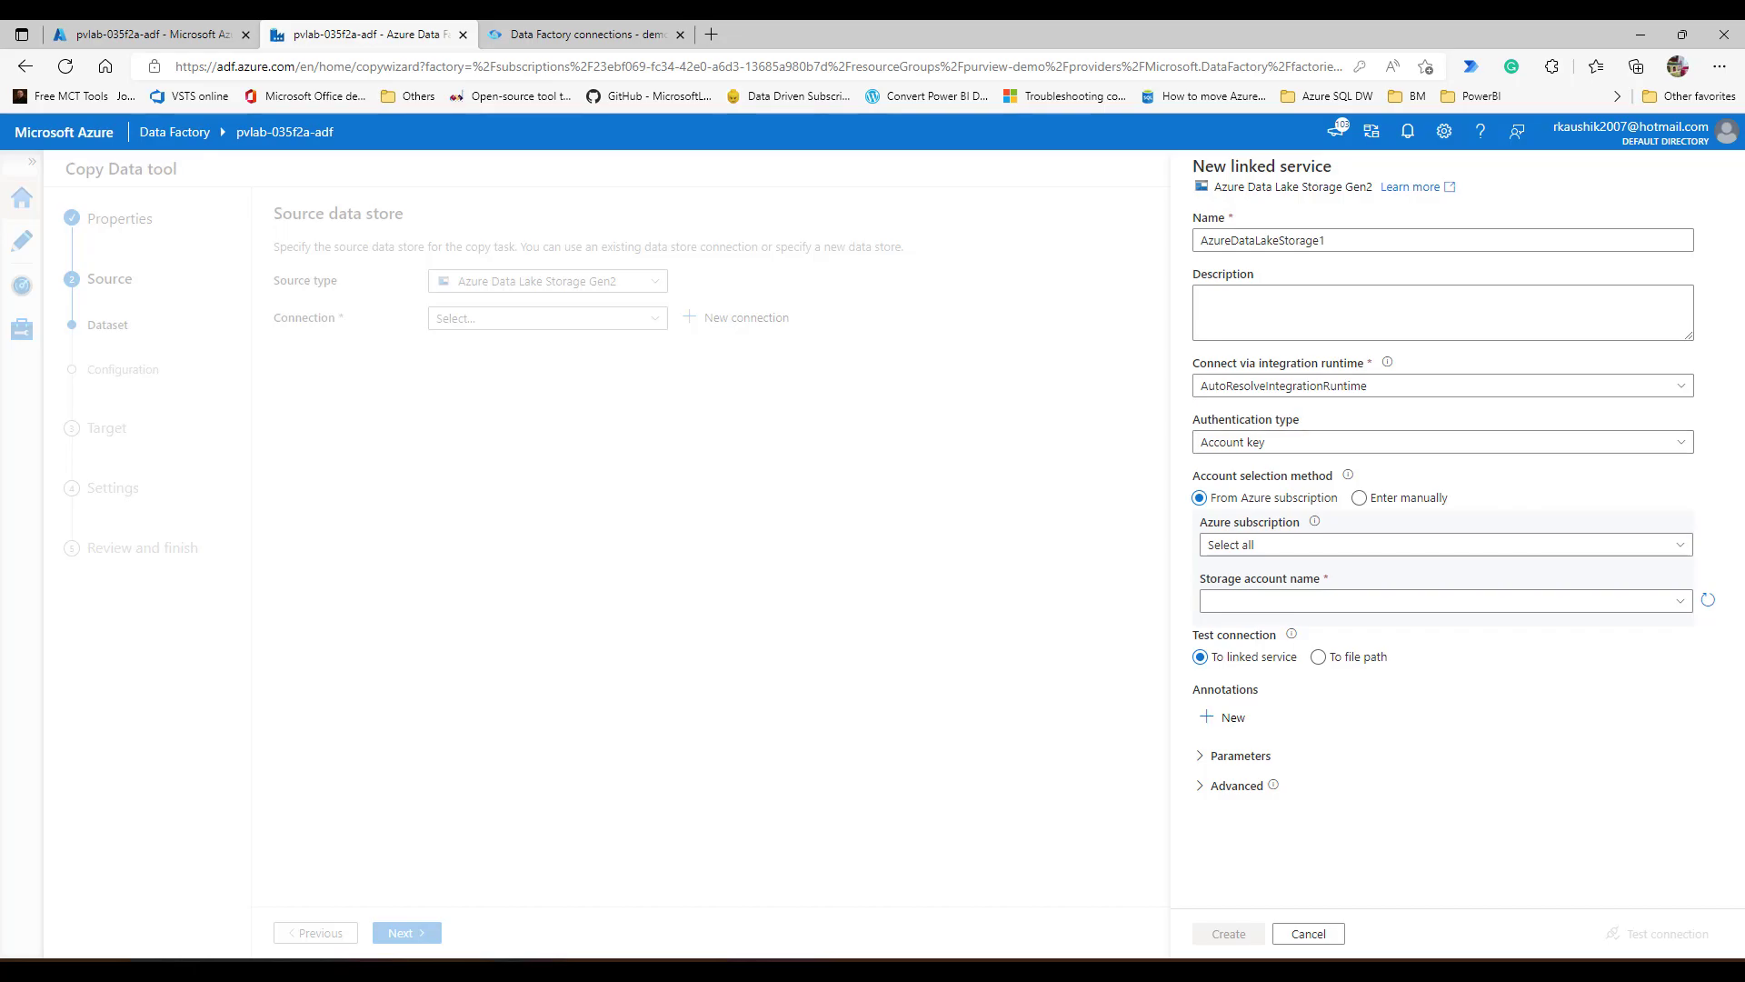
left_click(1259, 546)
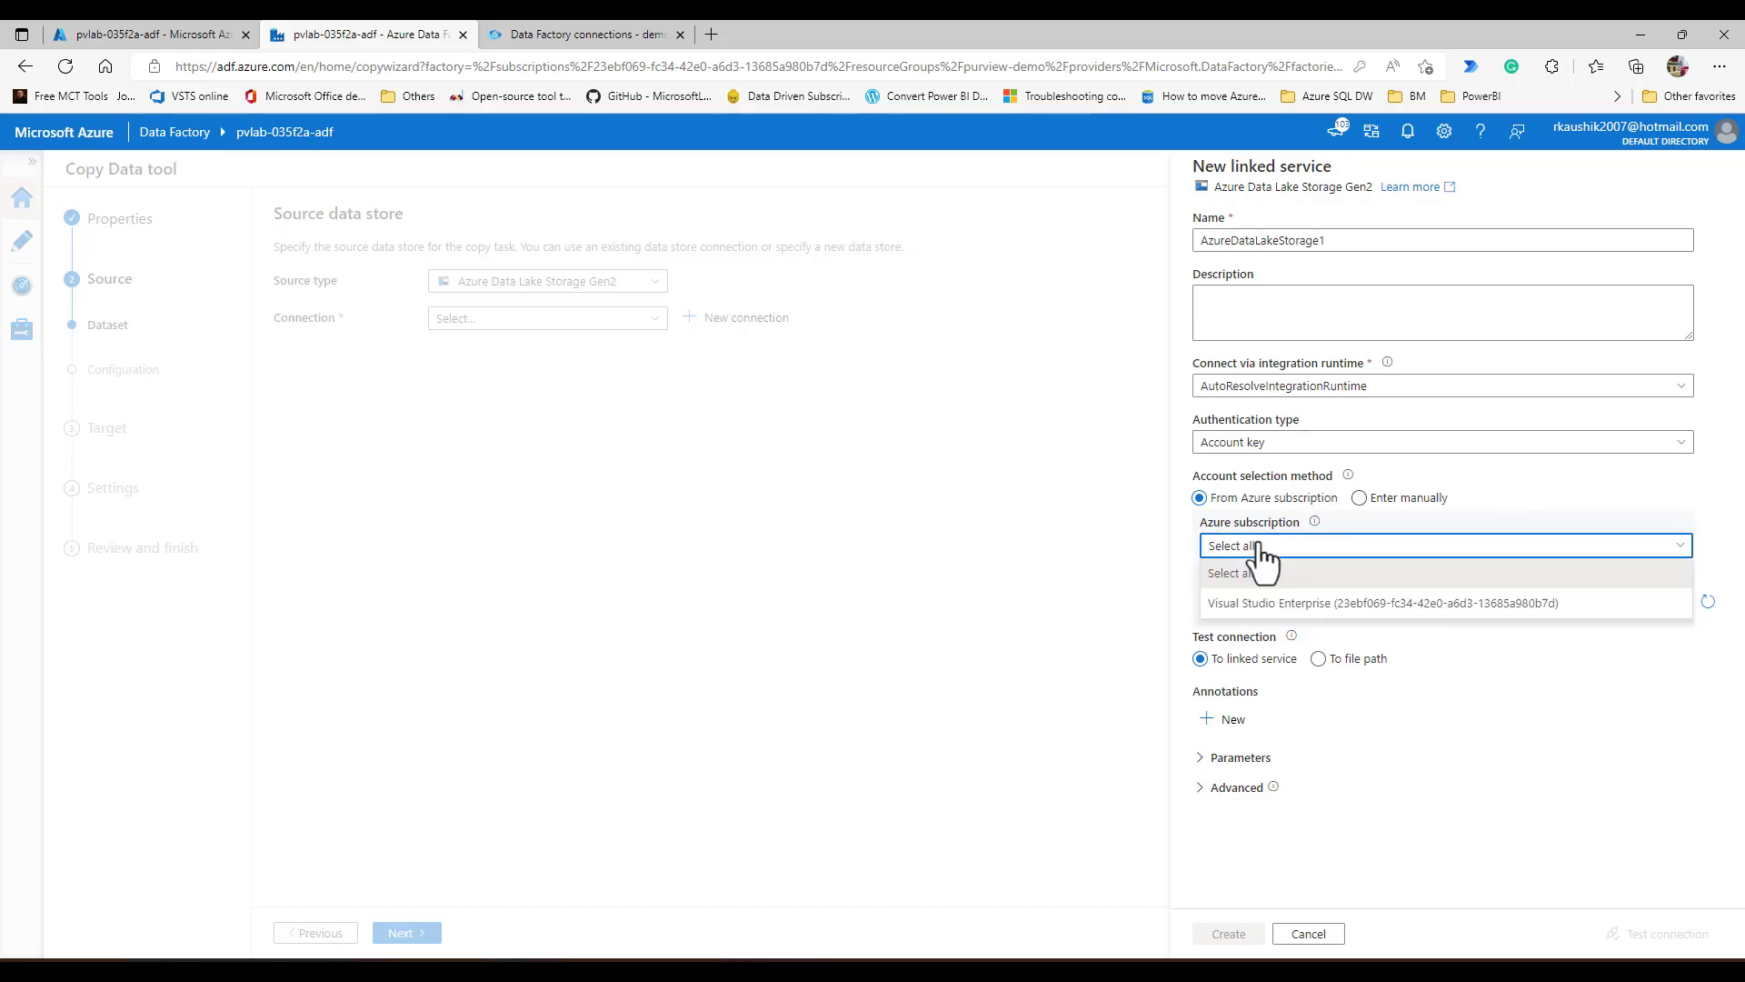
left_click(1255, 604)
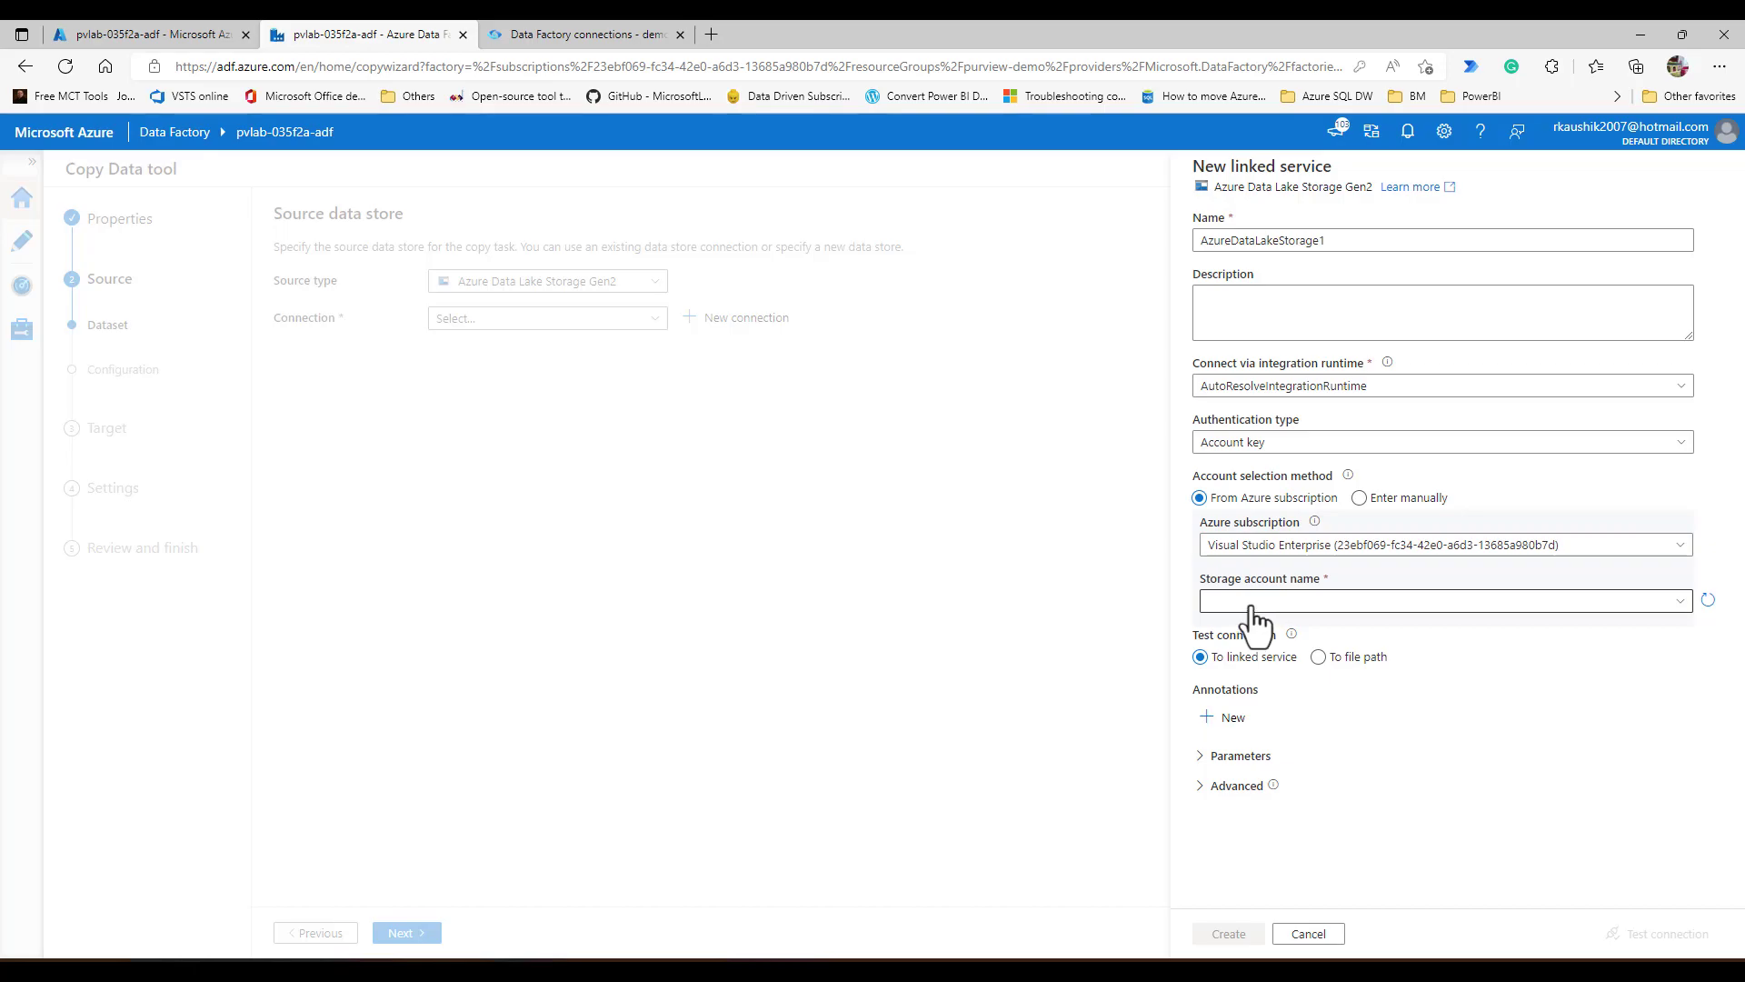
left_click(1255, 604)
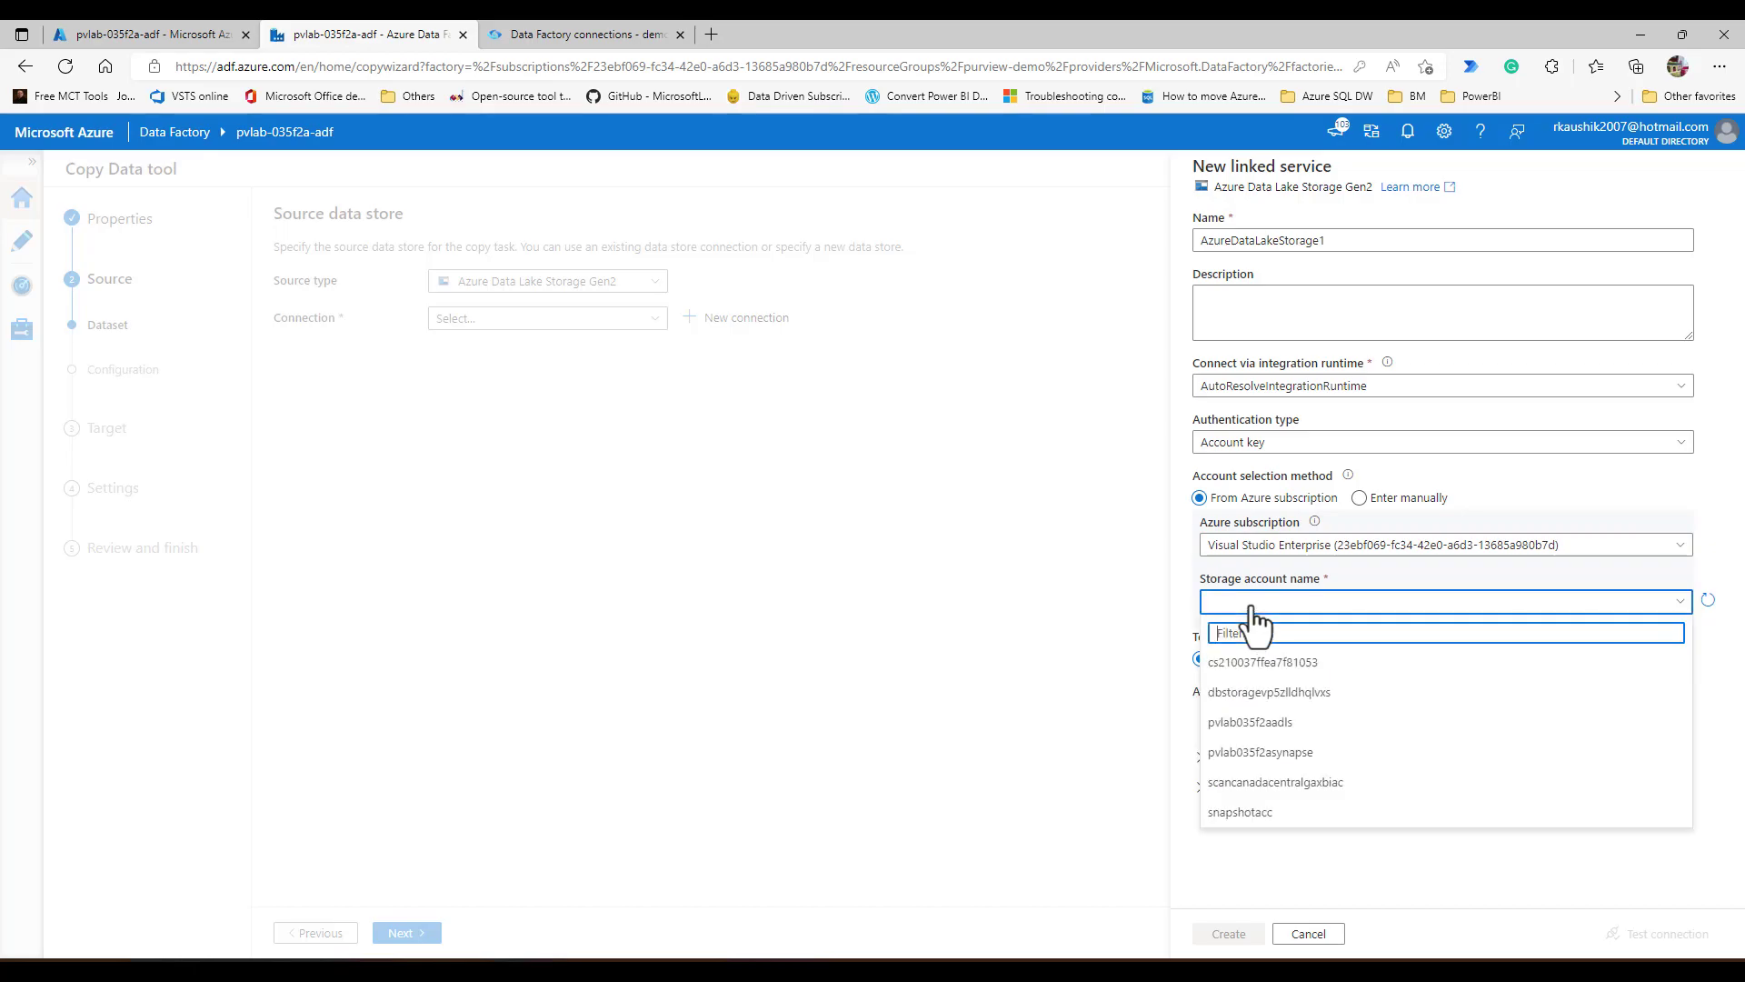
left_click(1292, 724)
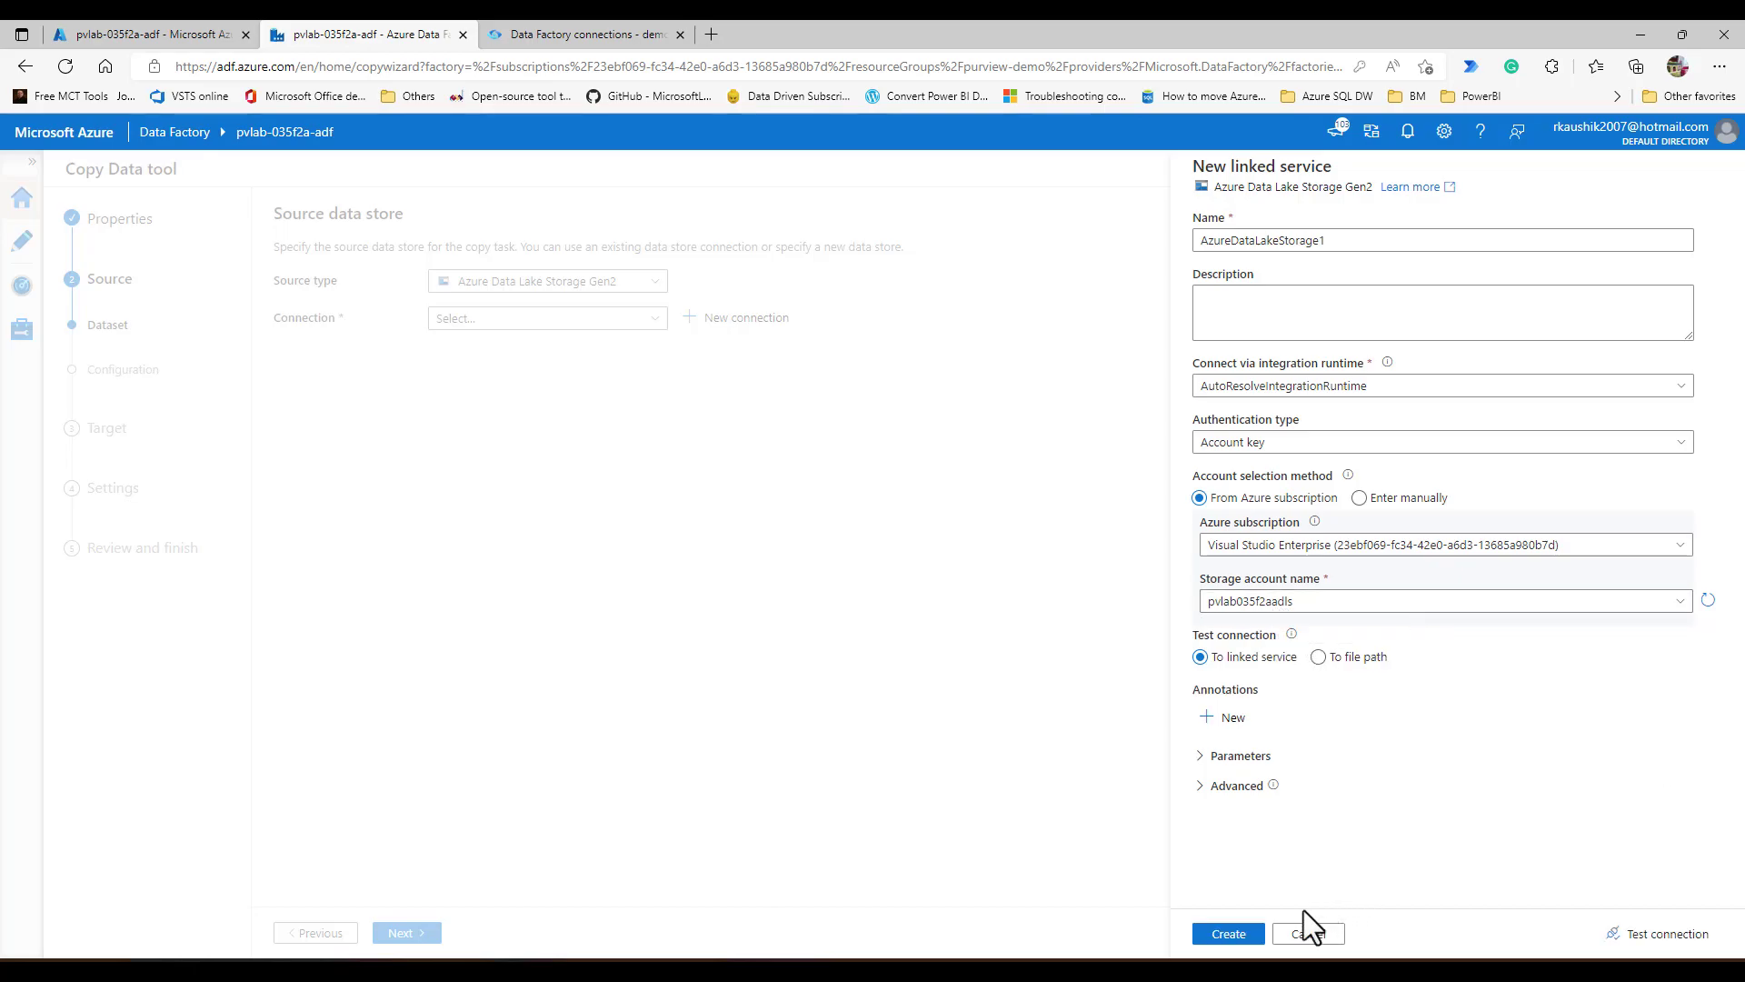
left_click(1672, 936)
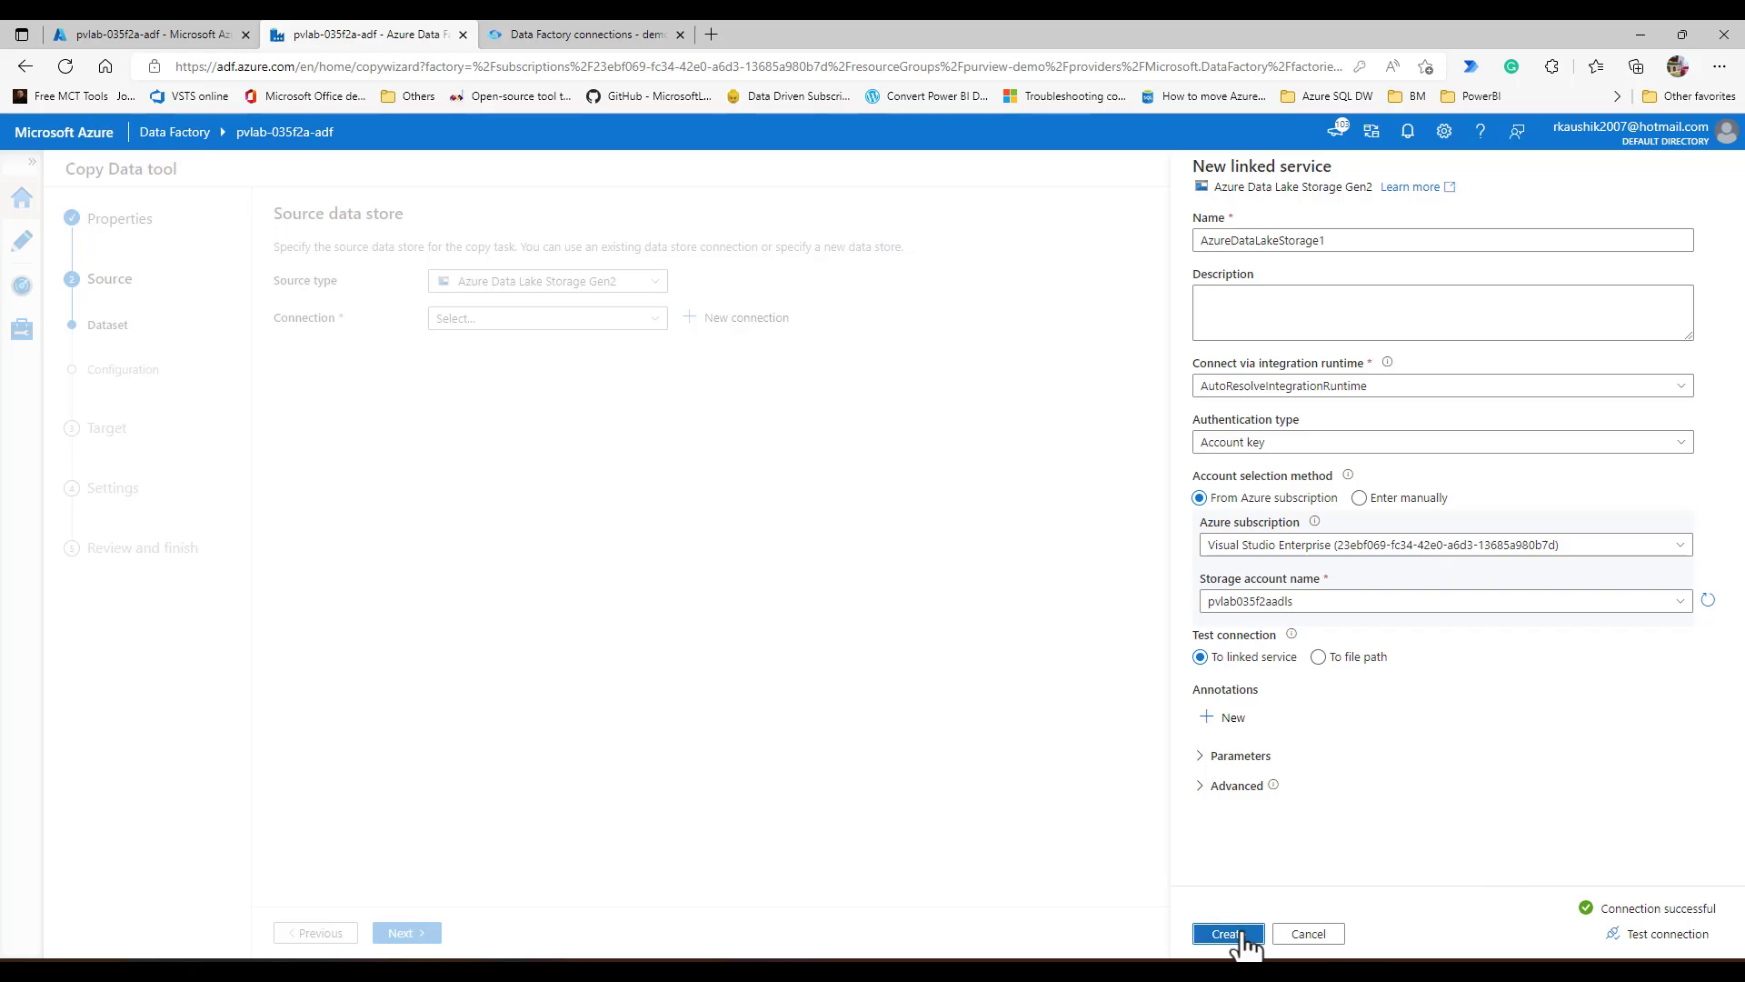
left_click(1229, 933)
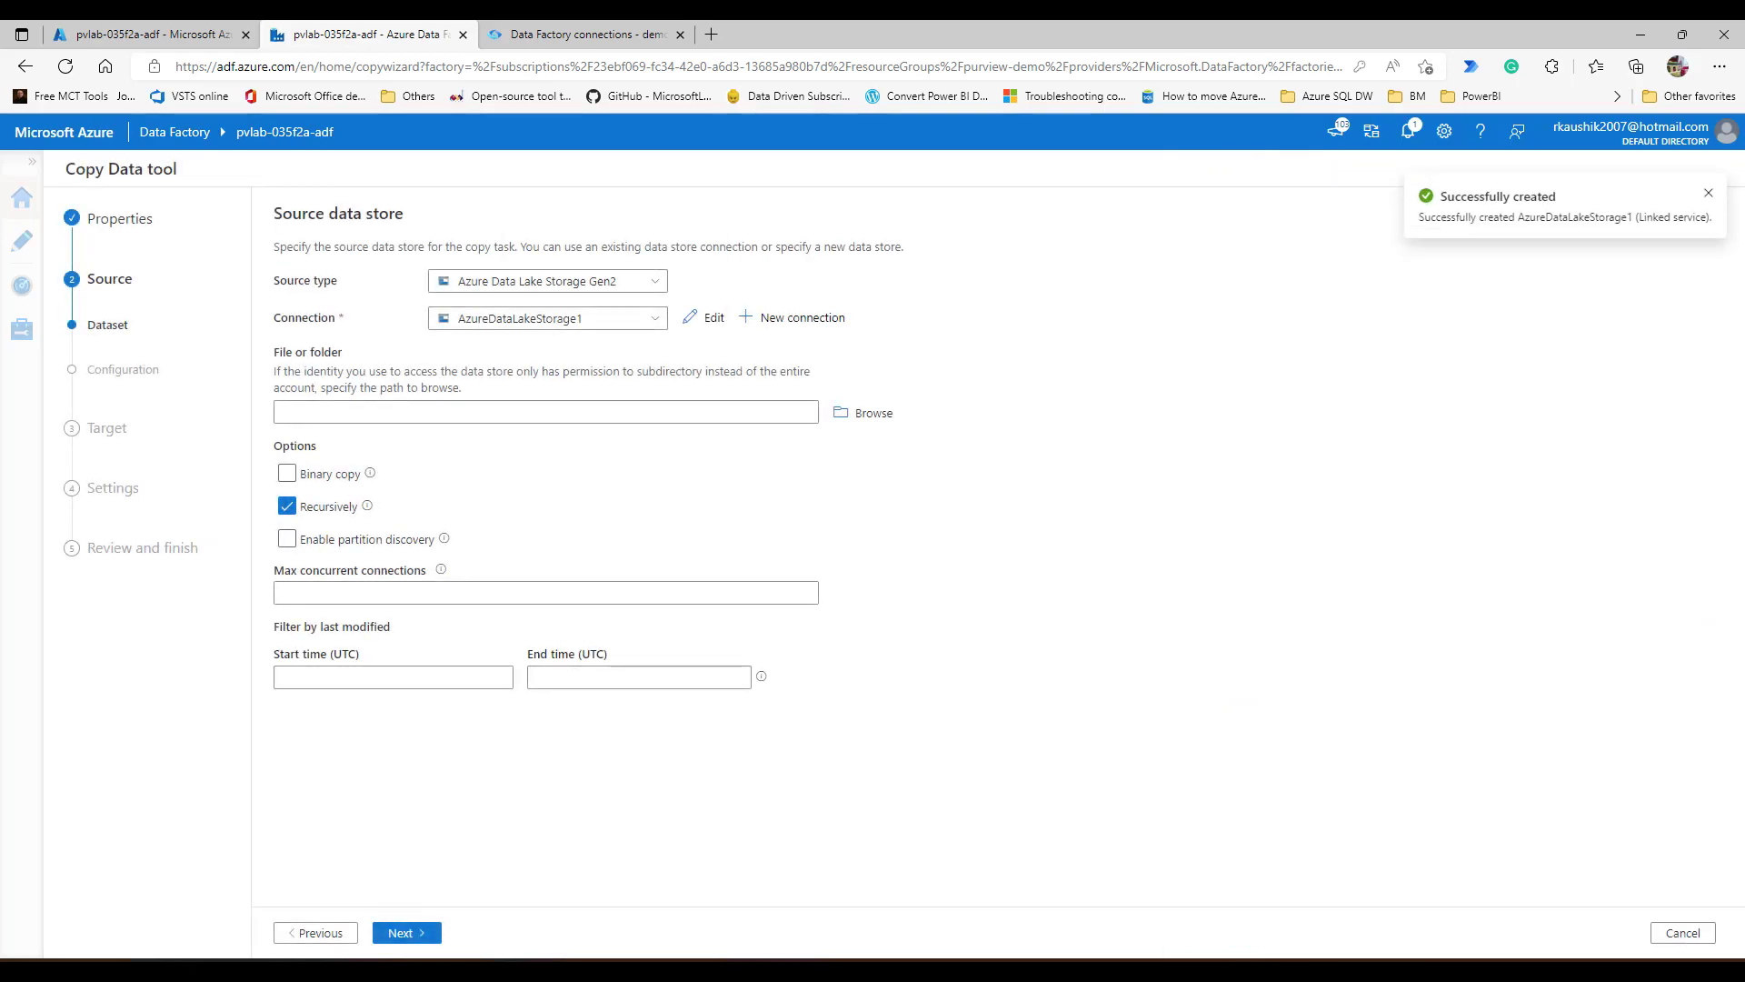
Choose the folder raw/BingCoronavirusQuerySet/2020 as the source path.
left_click(874, 418)
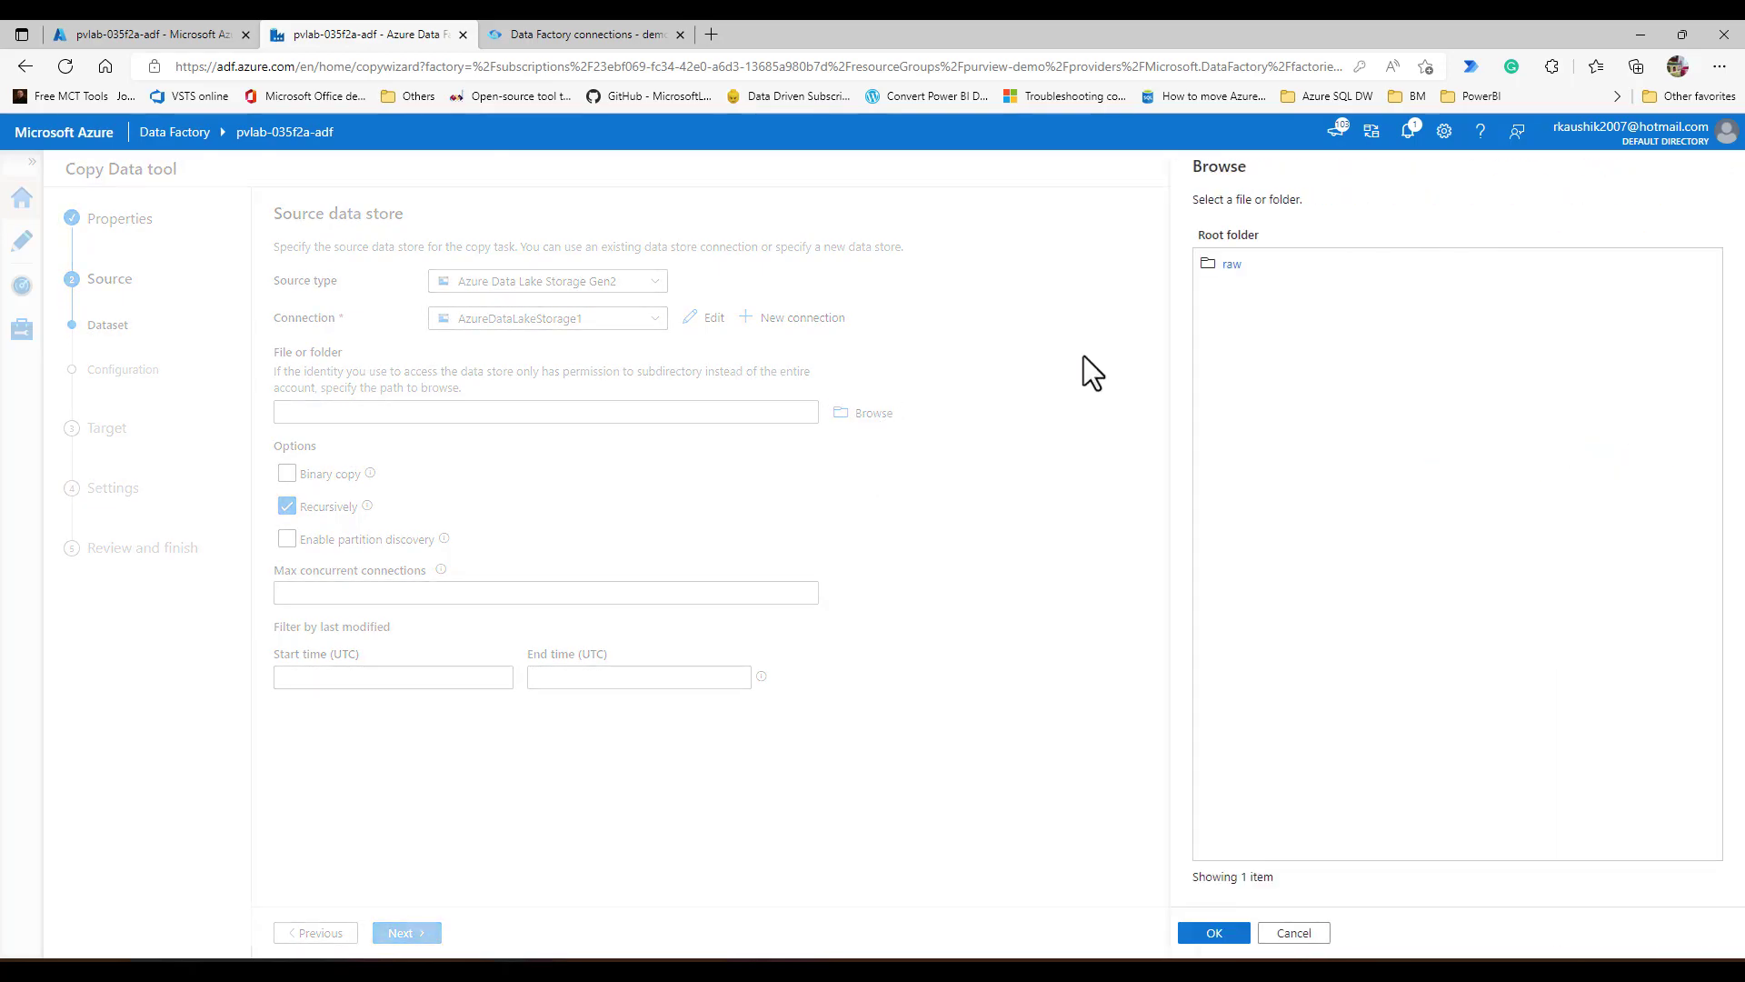
left_click(1249, 270)
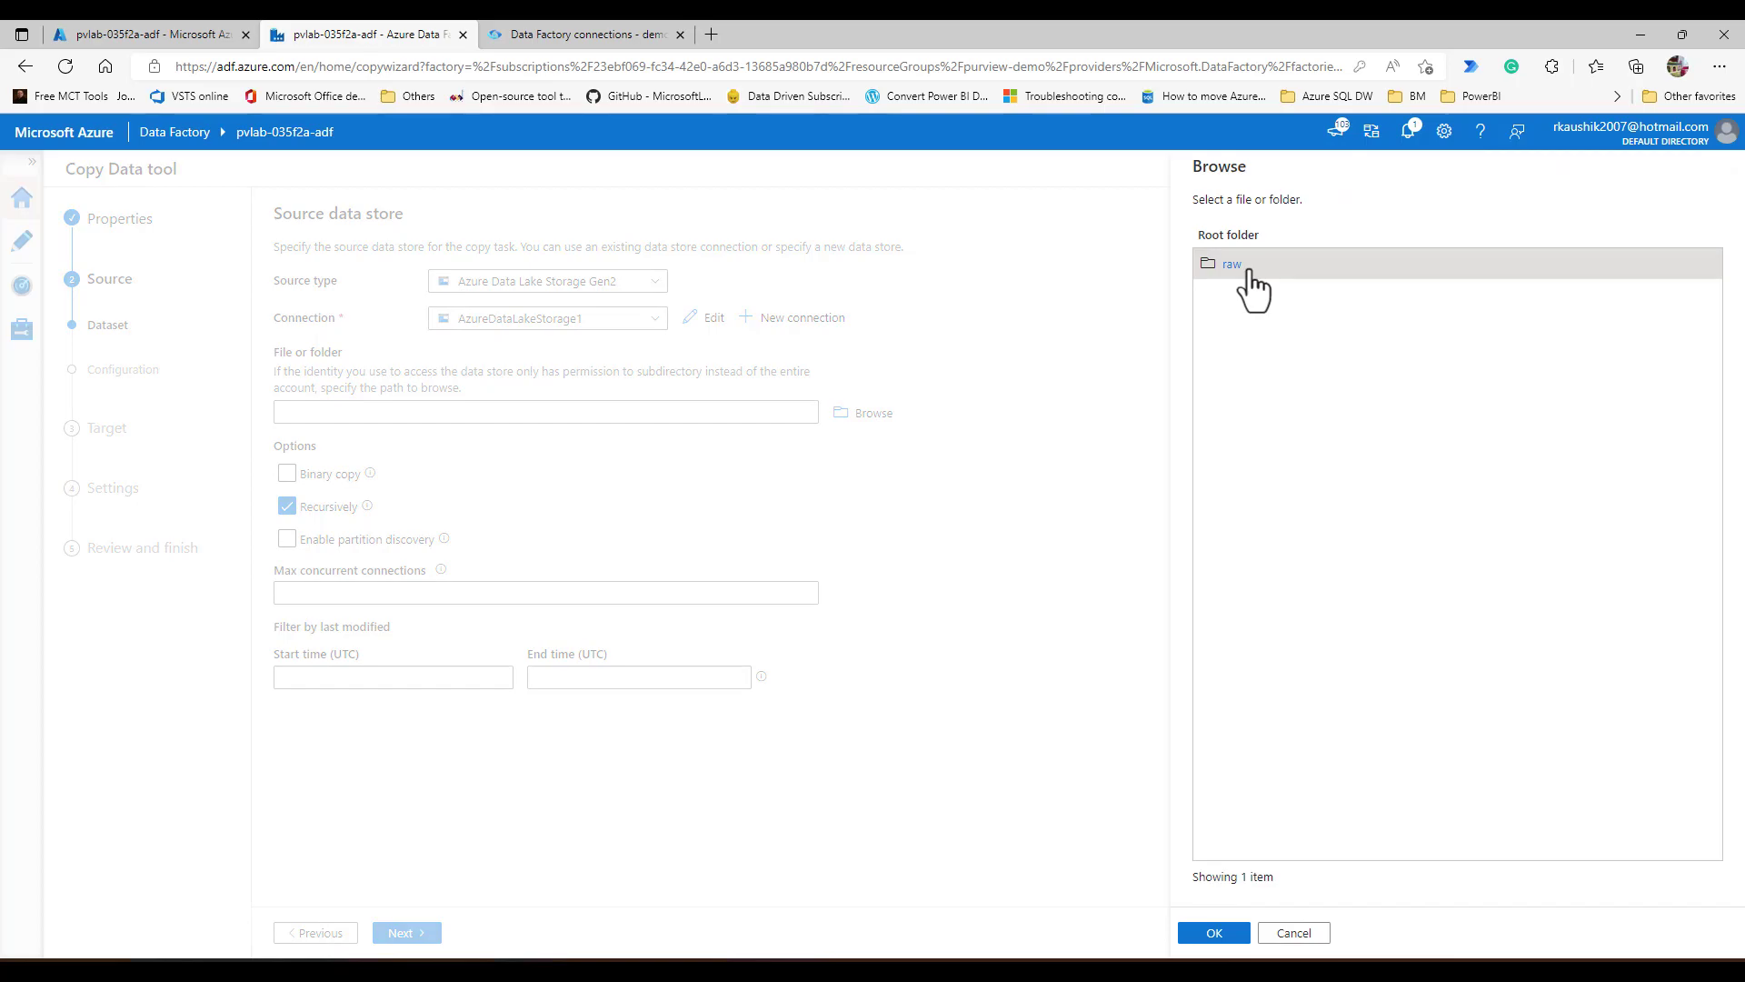
double_click(1250, 270)
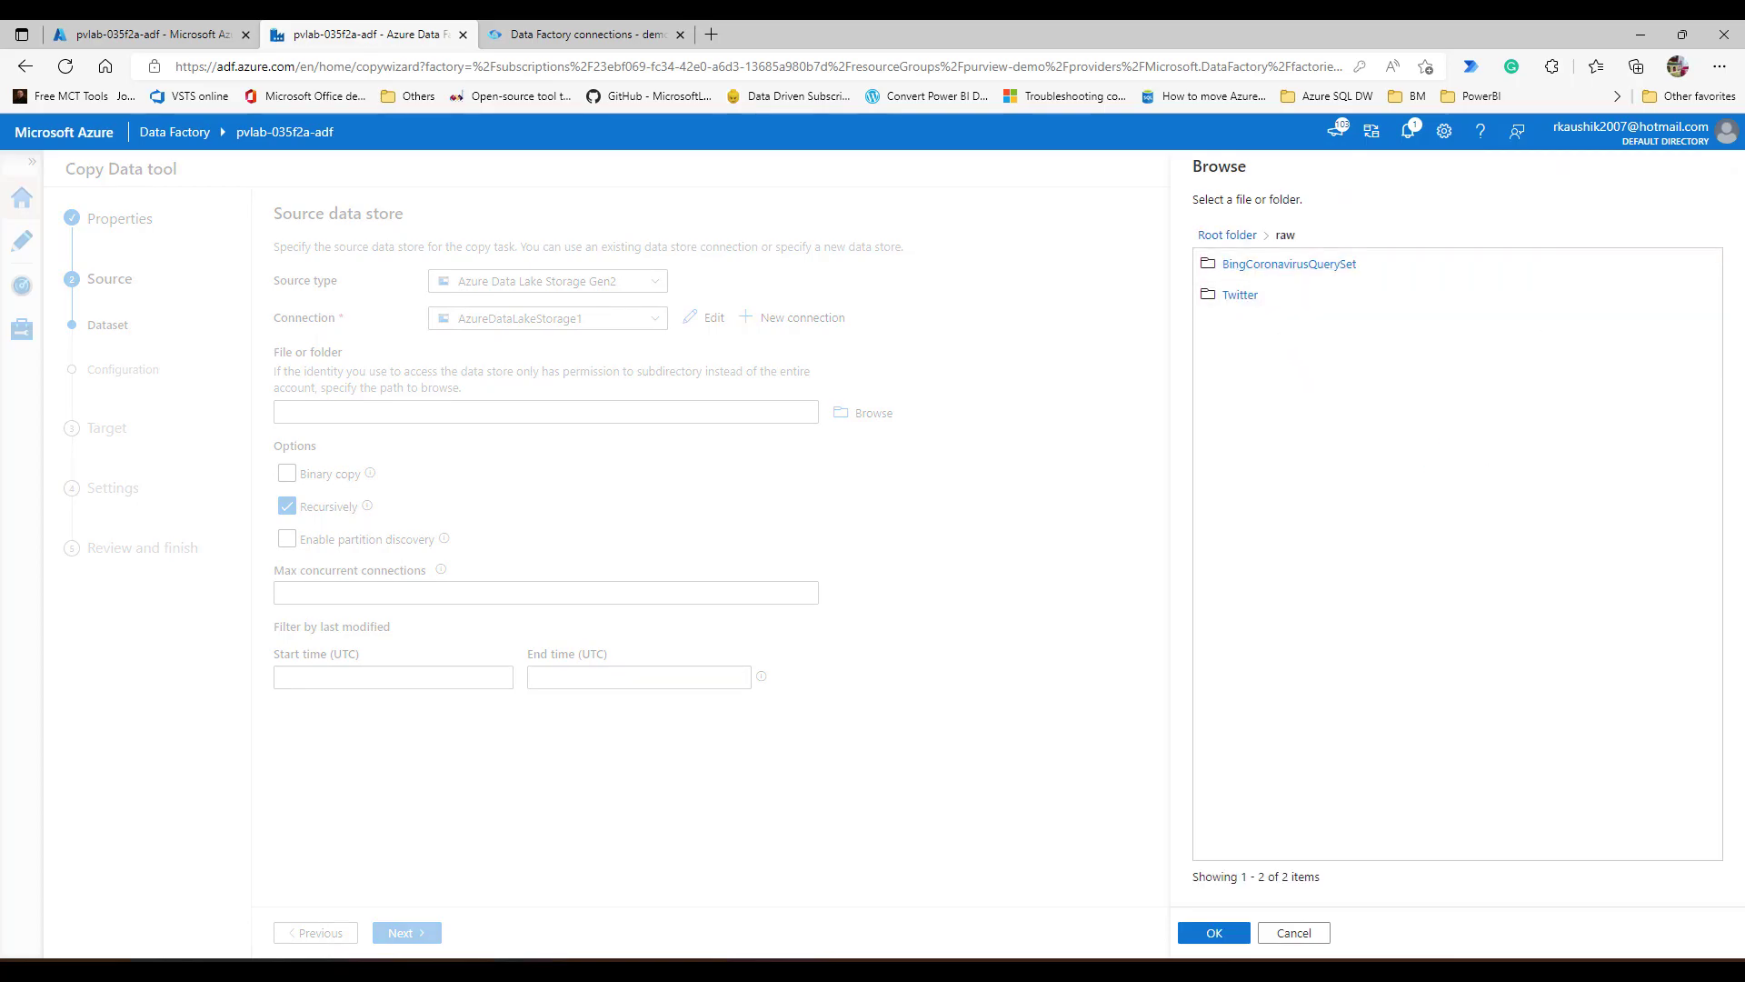
left_click(1250, 270)
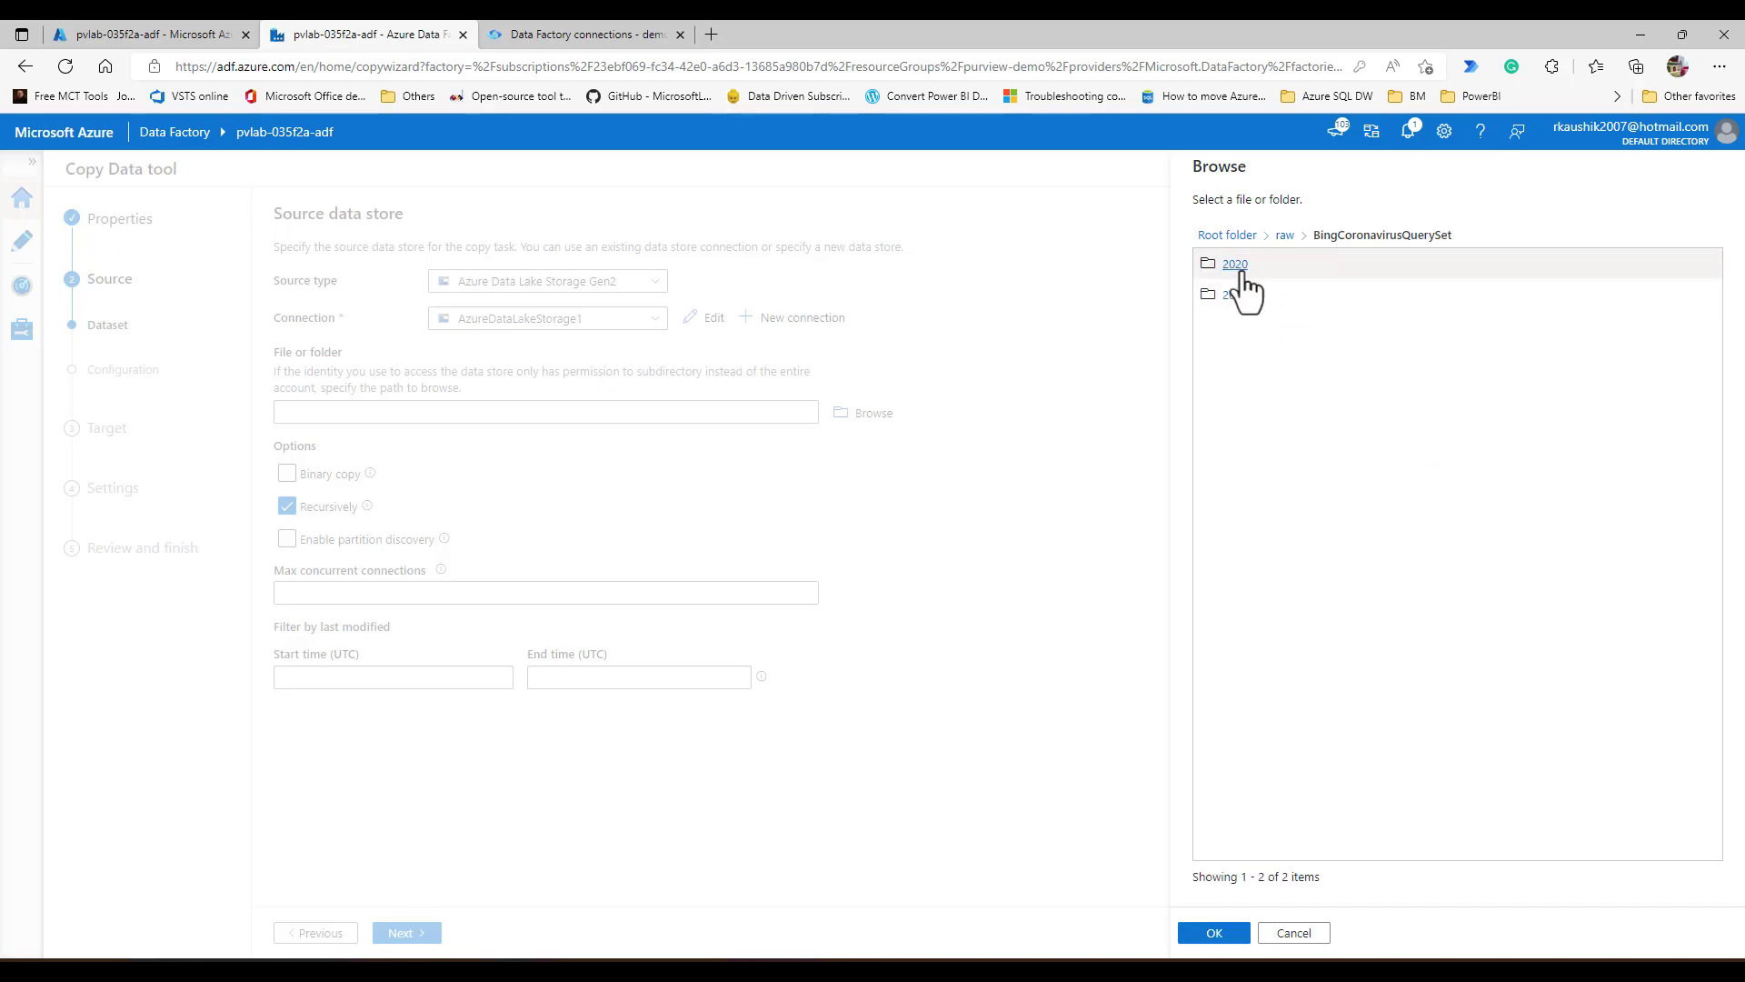
left_click(1241, 271)
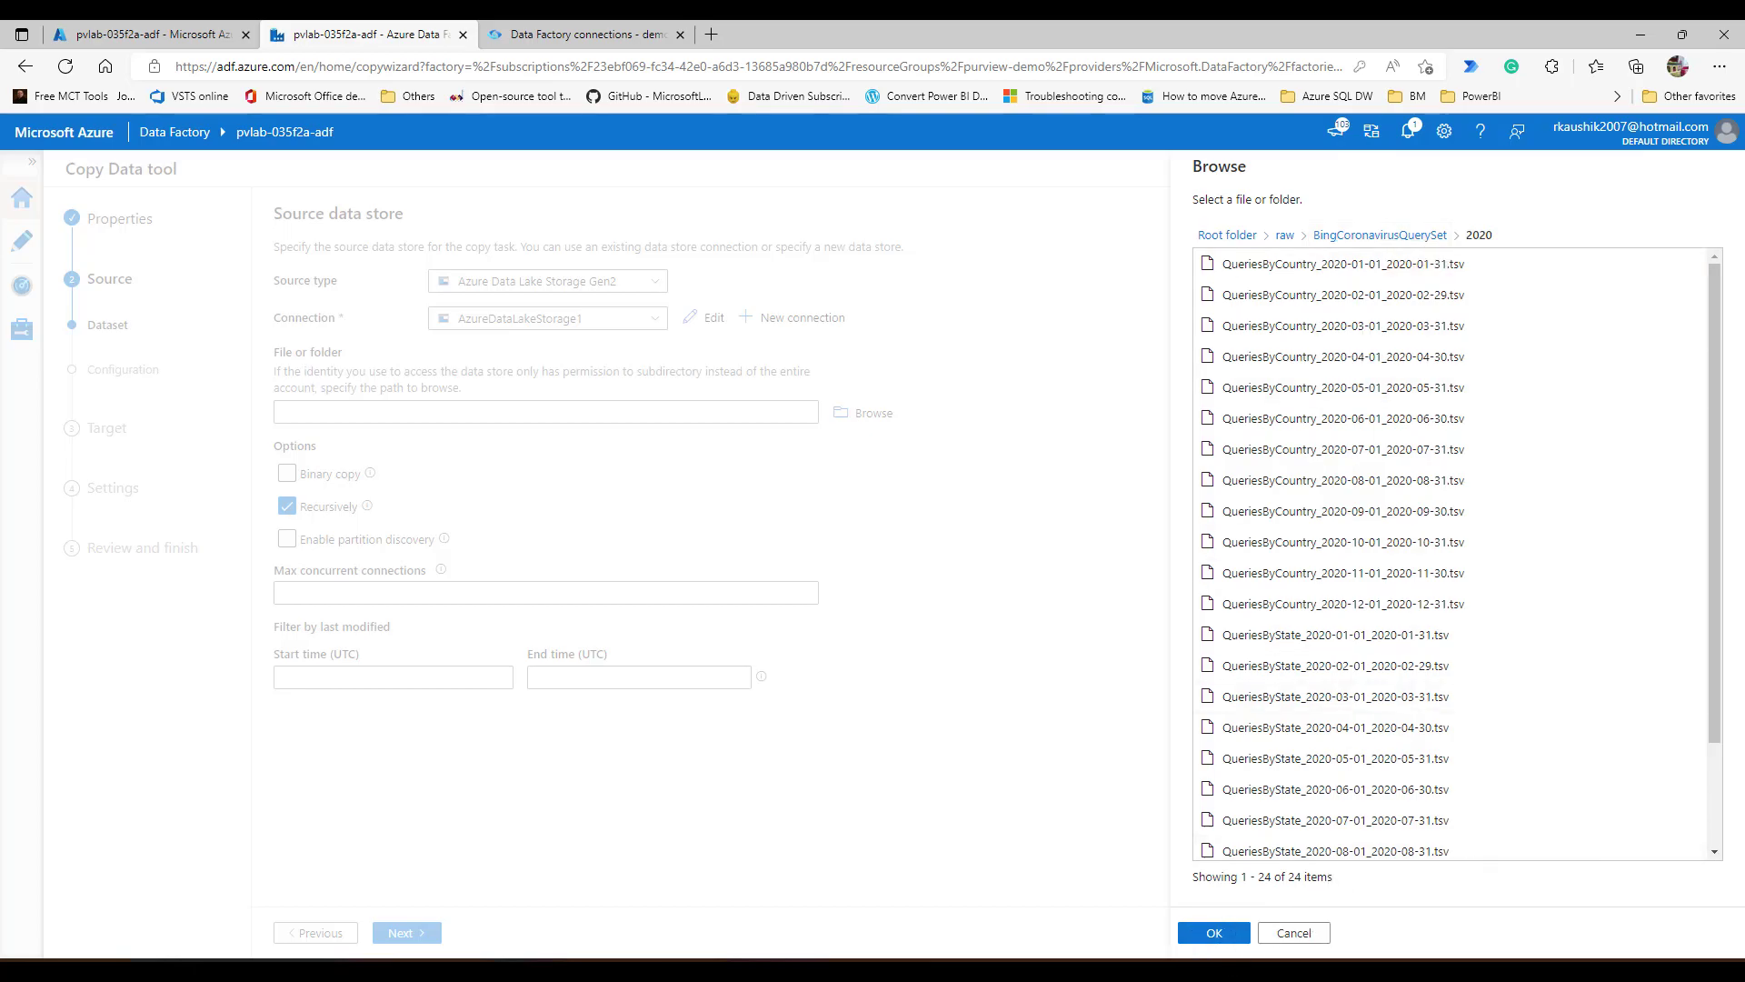
left_click(1218, 934)
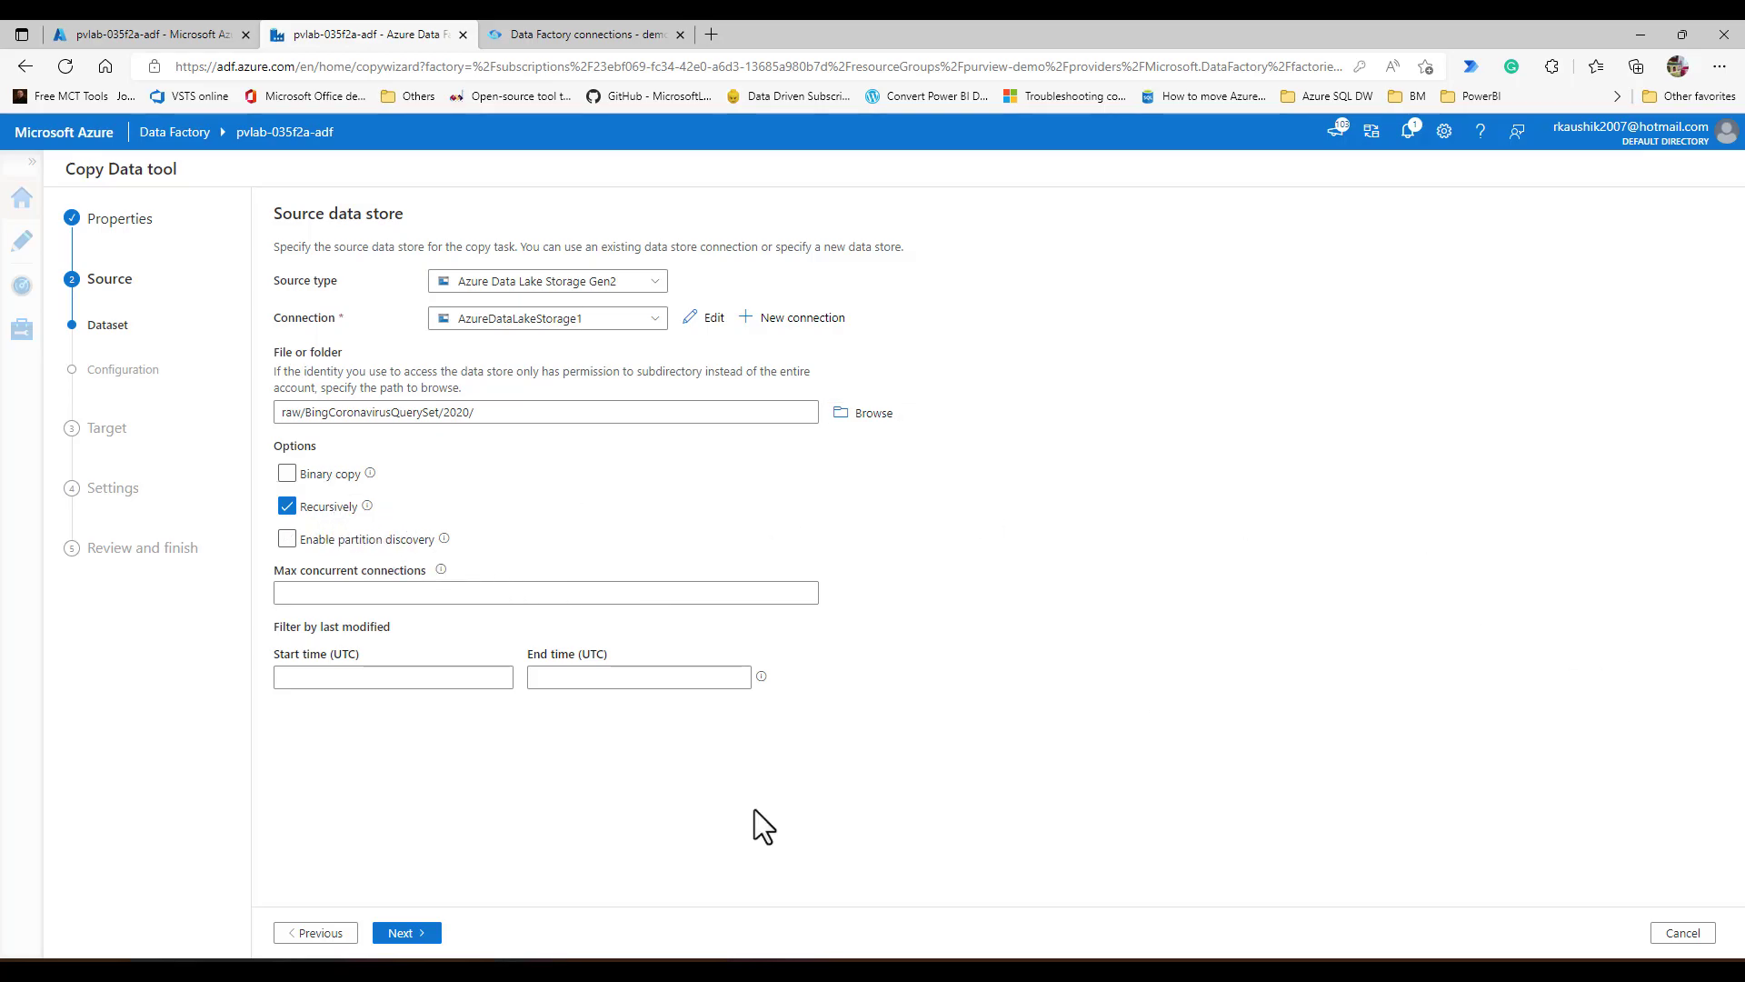
Preview the source data with the DelimitedText format settings and proceed to the destination data store.
left_click(416, 934)
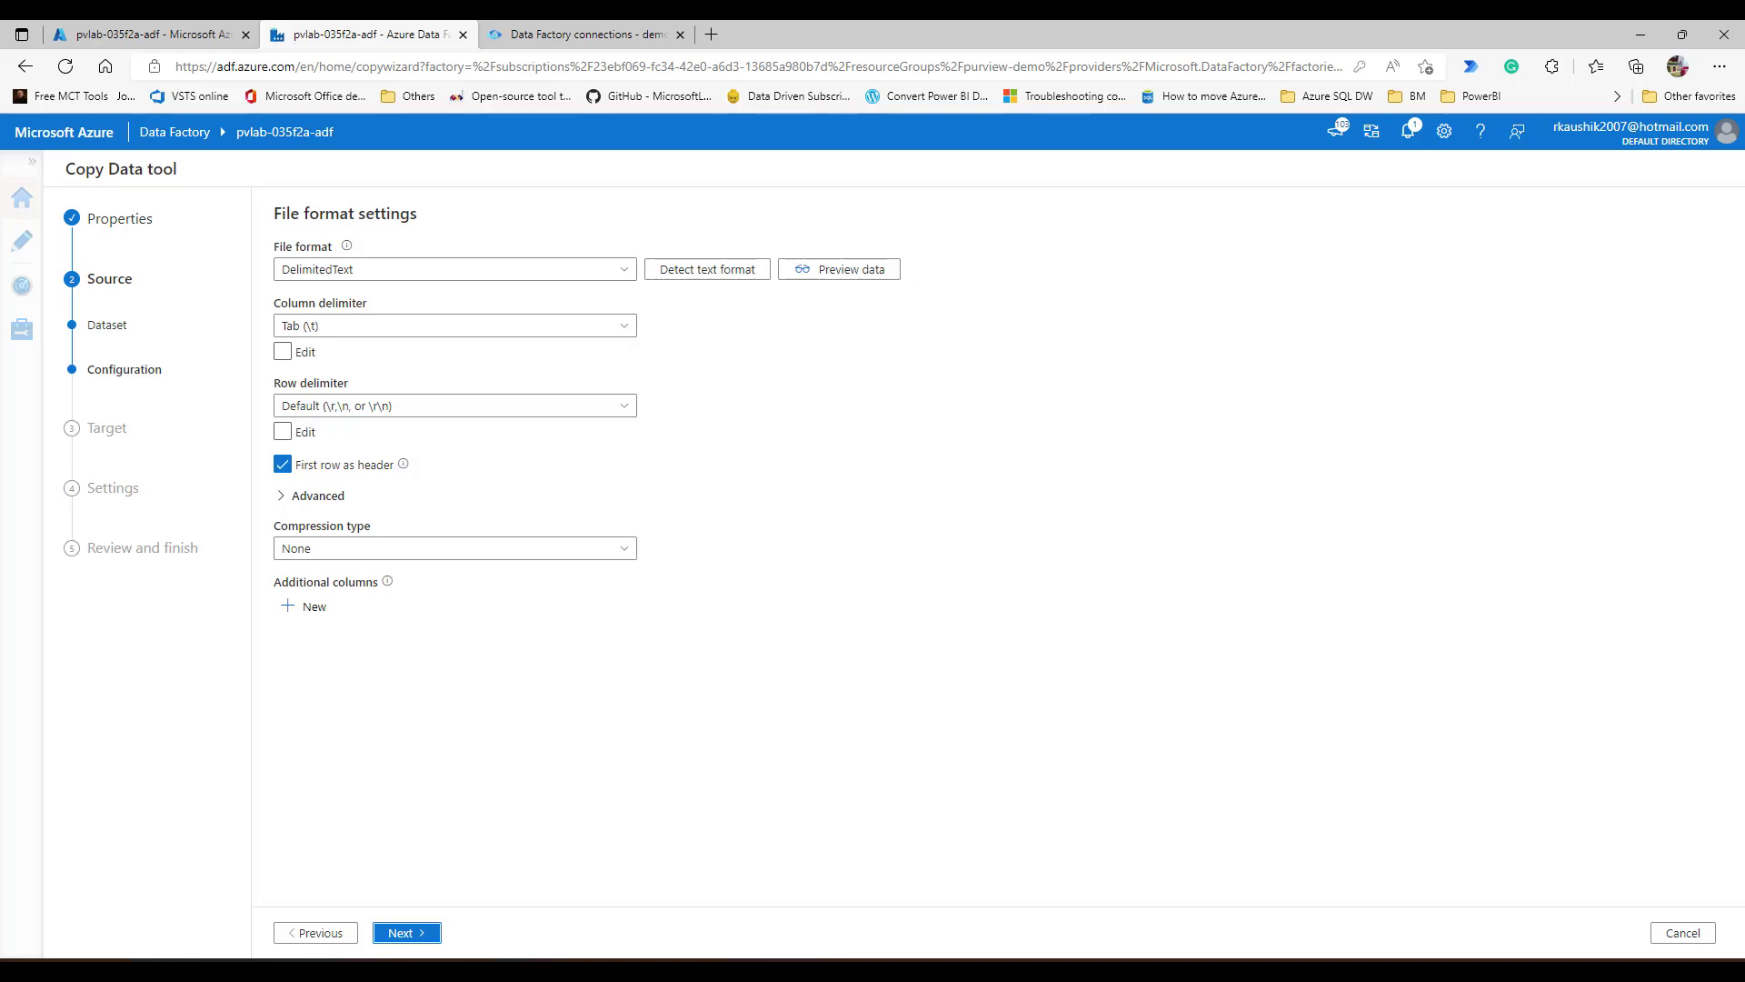
left_click(874, 272)
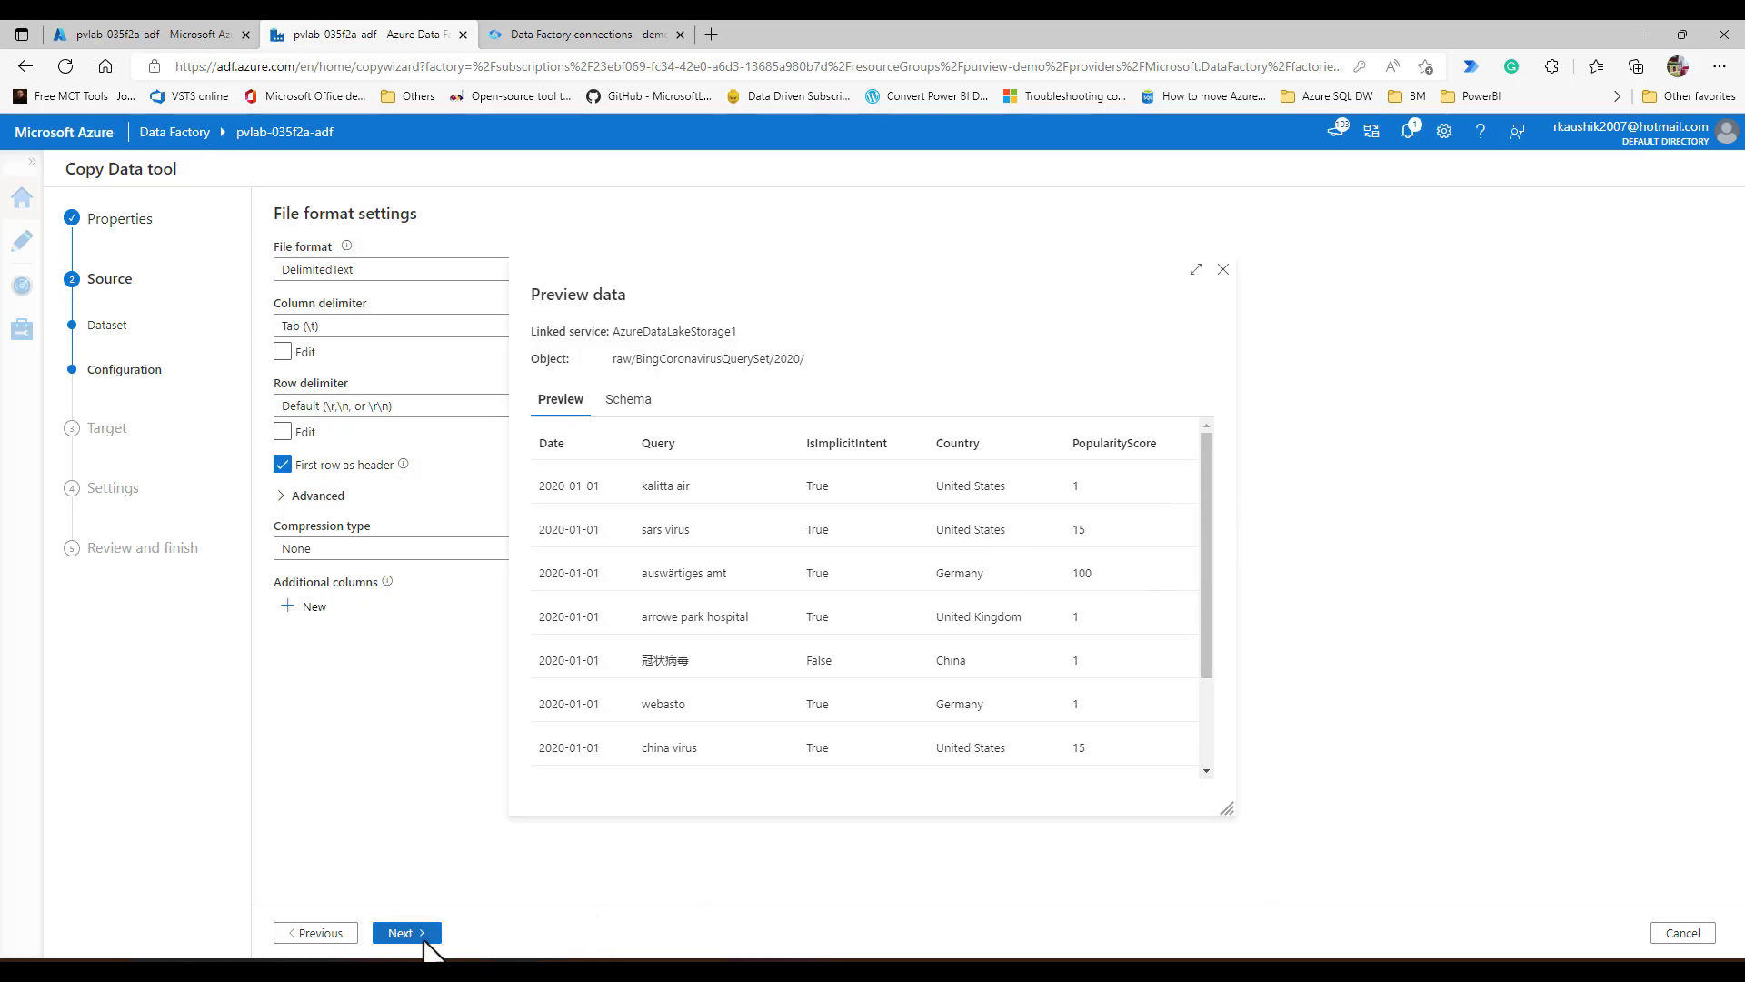
left_click(404, 936)
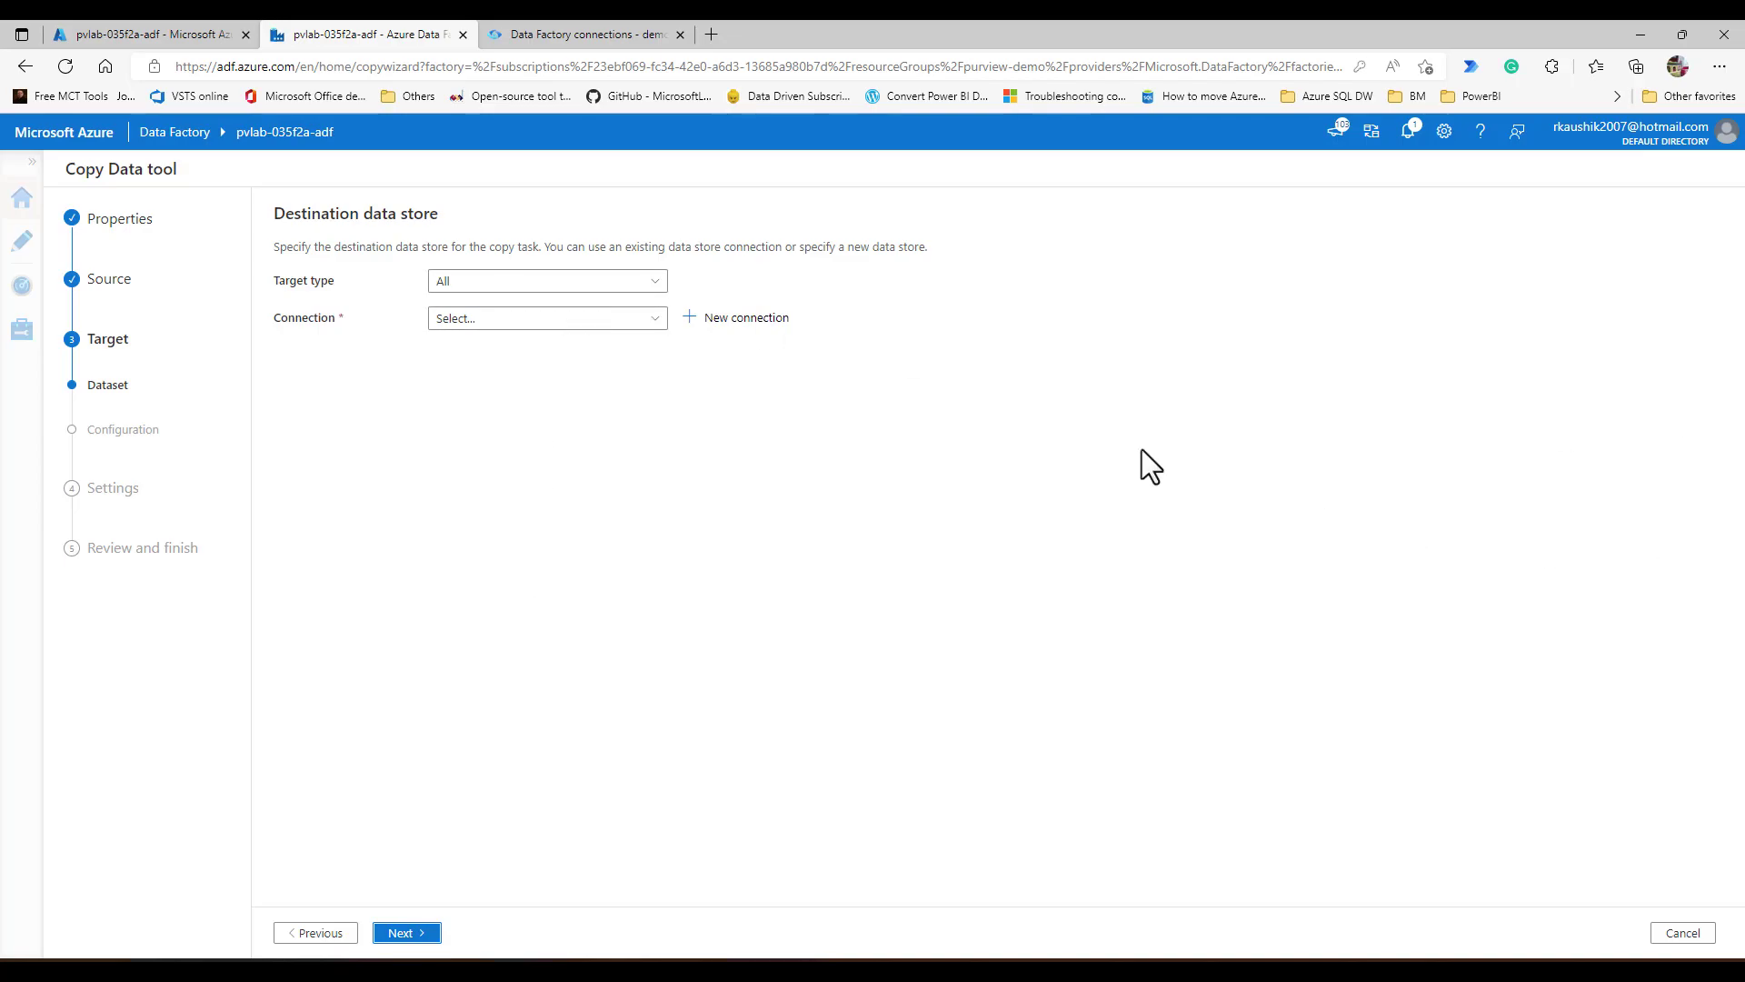
Set the target type to Azure Data Lake Storage Gen2 with the AzureDataLakeStorage1 connection.
left_click(561, 281)
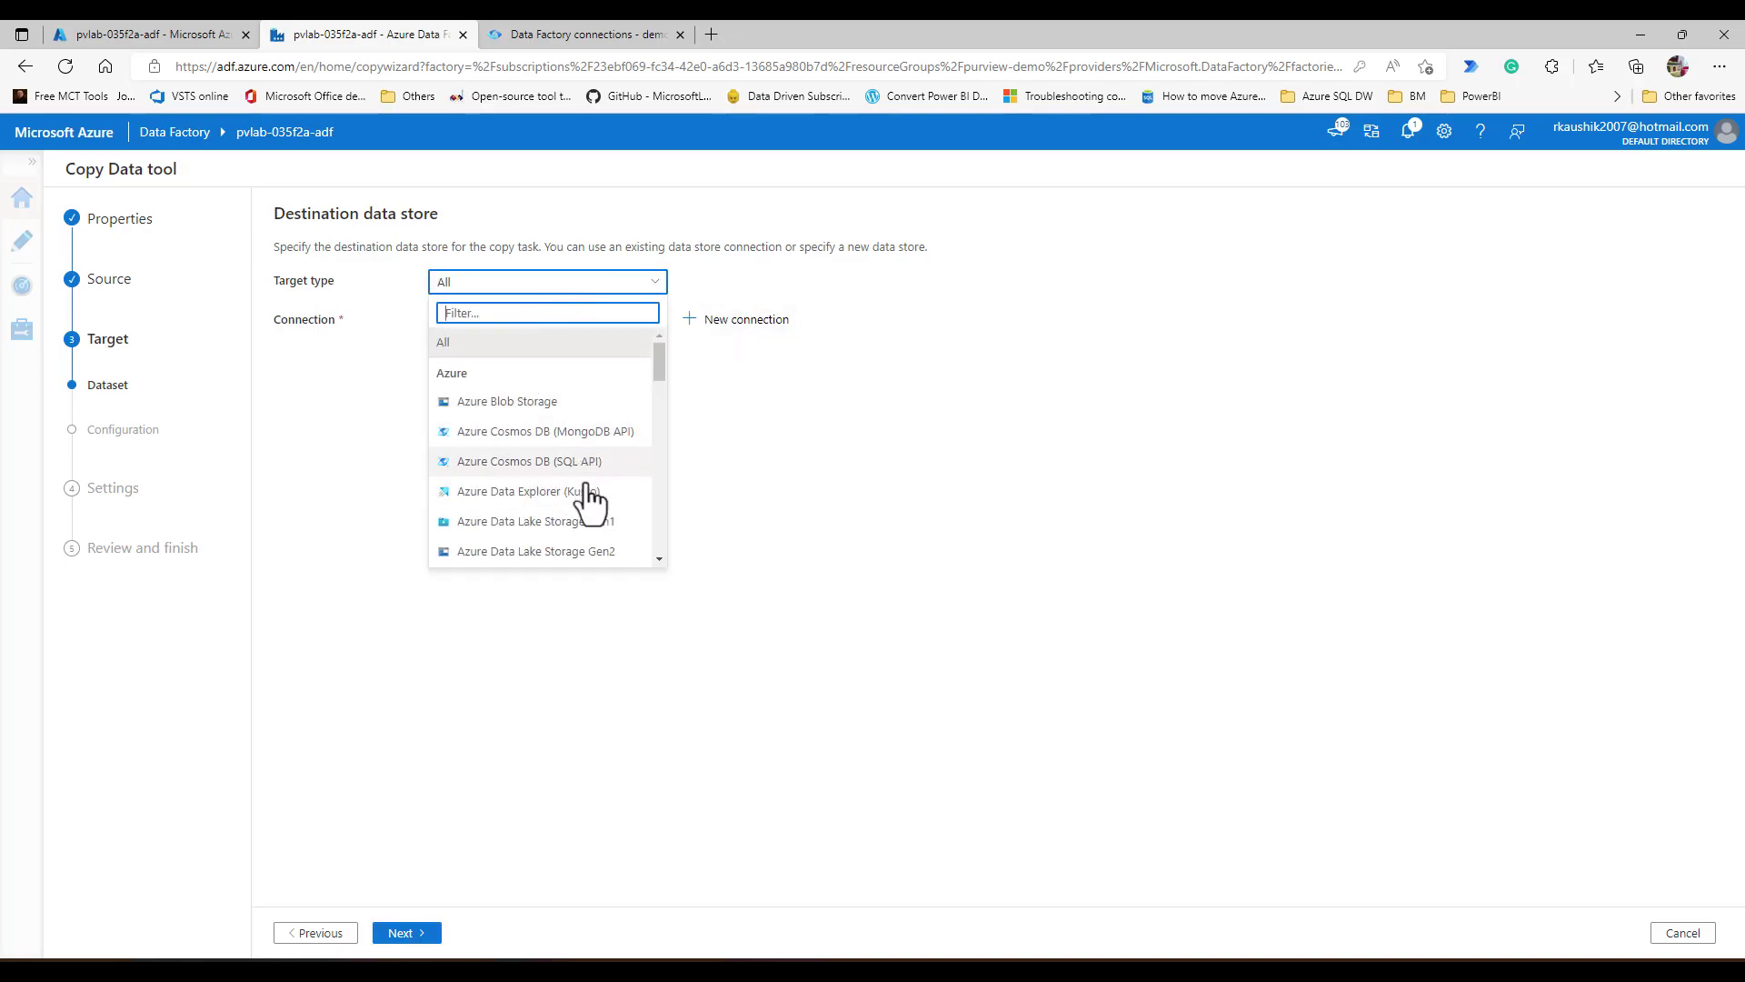
left_click(545, 552)
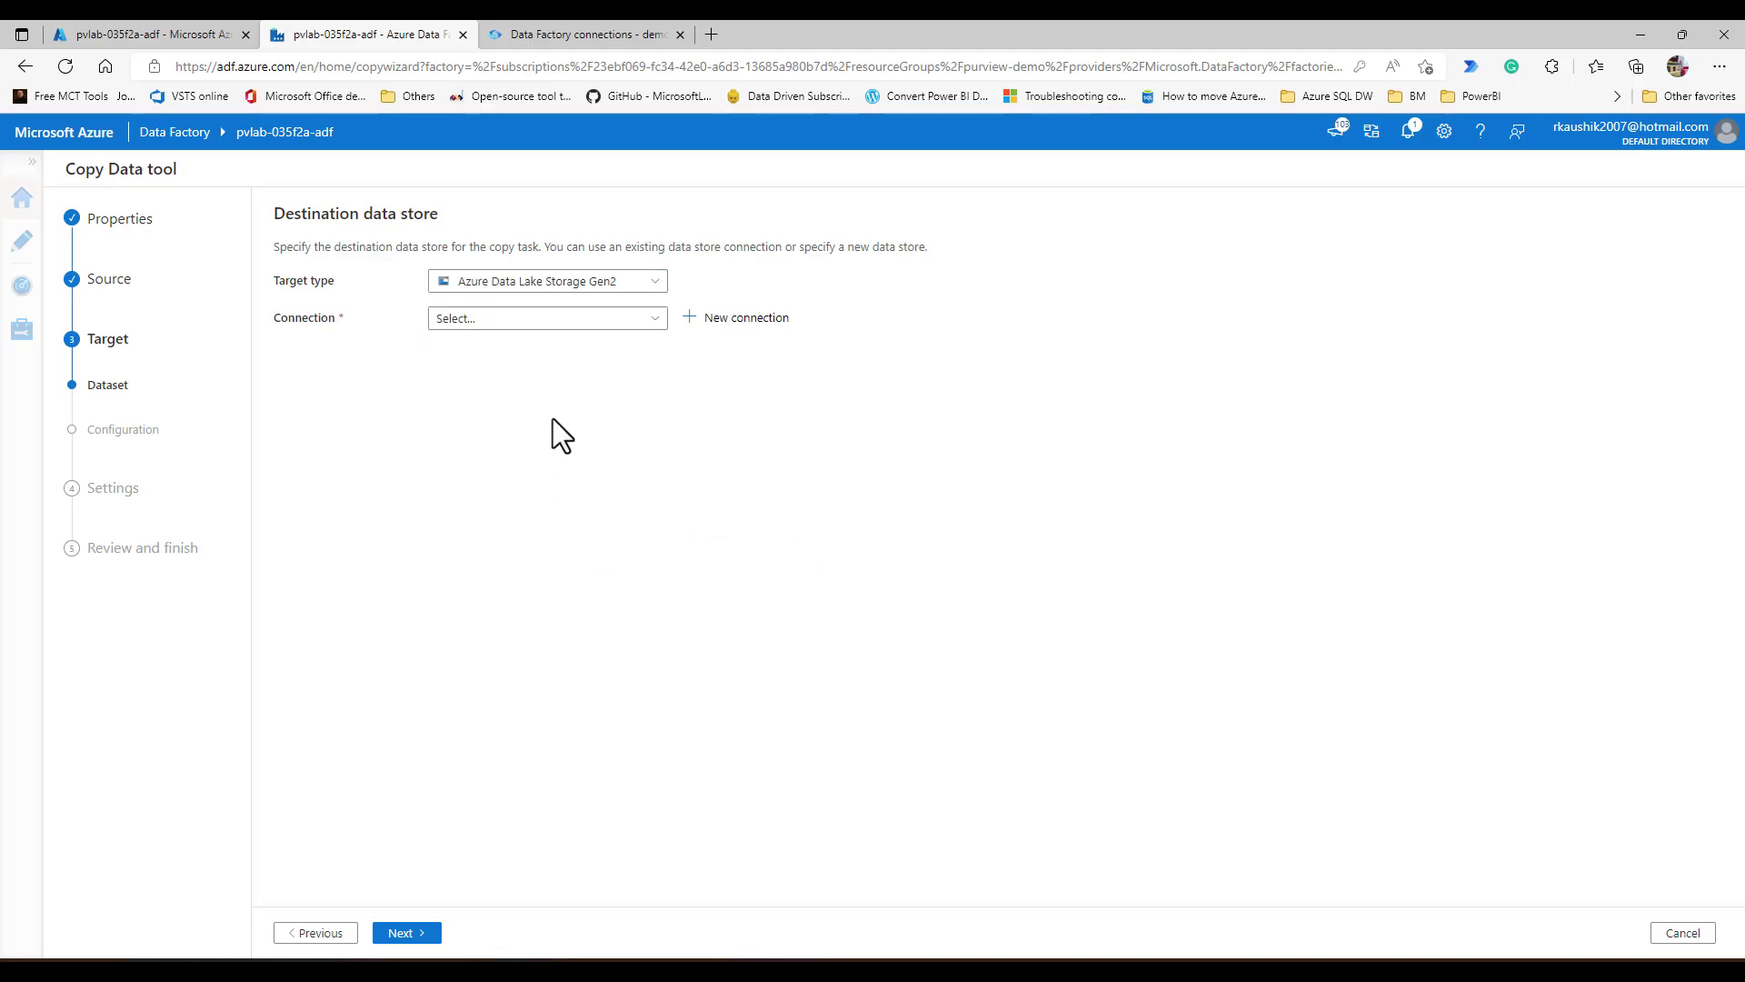
left_click(538, 320)
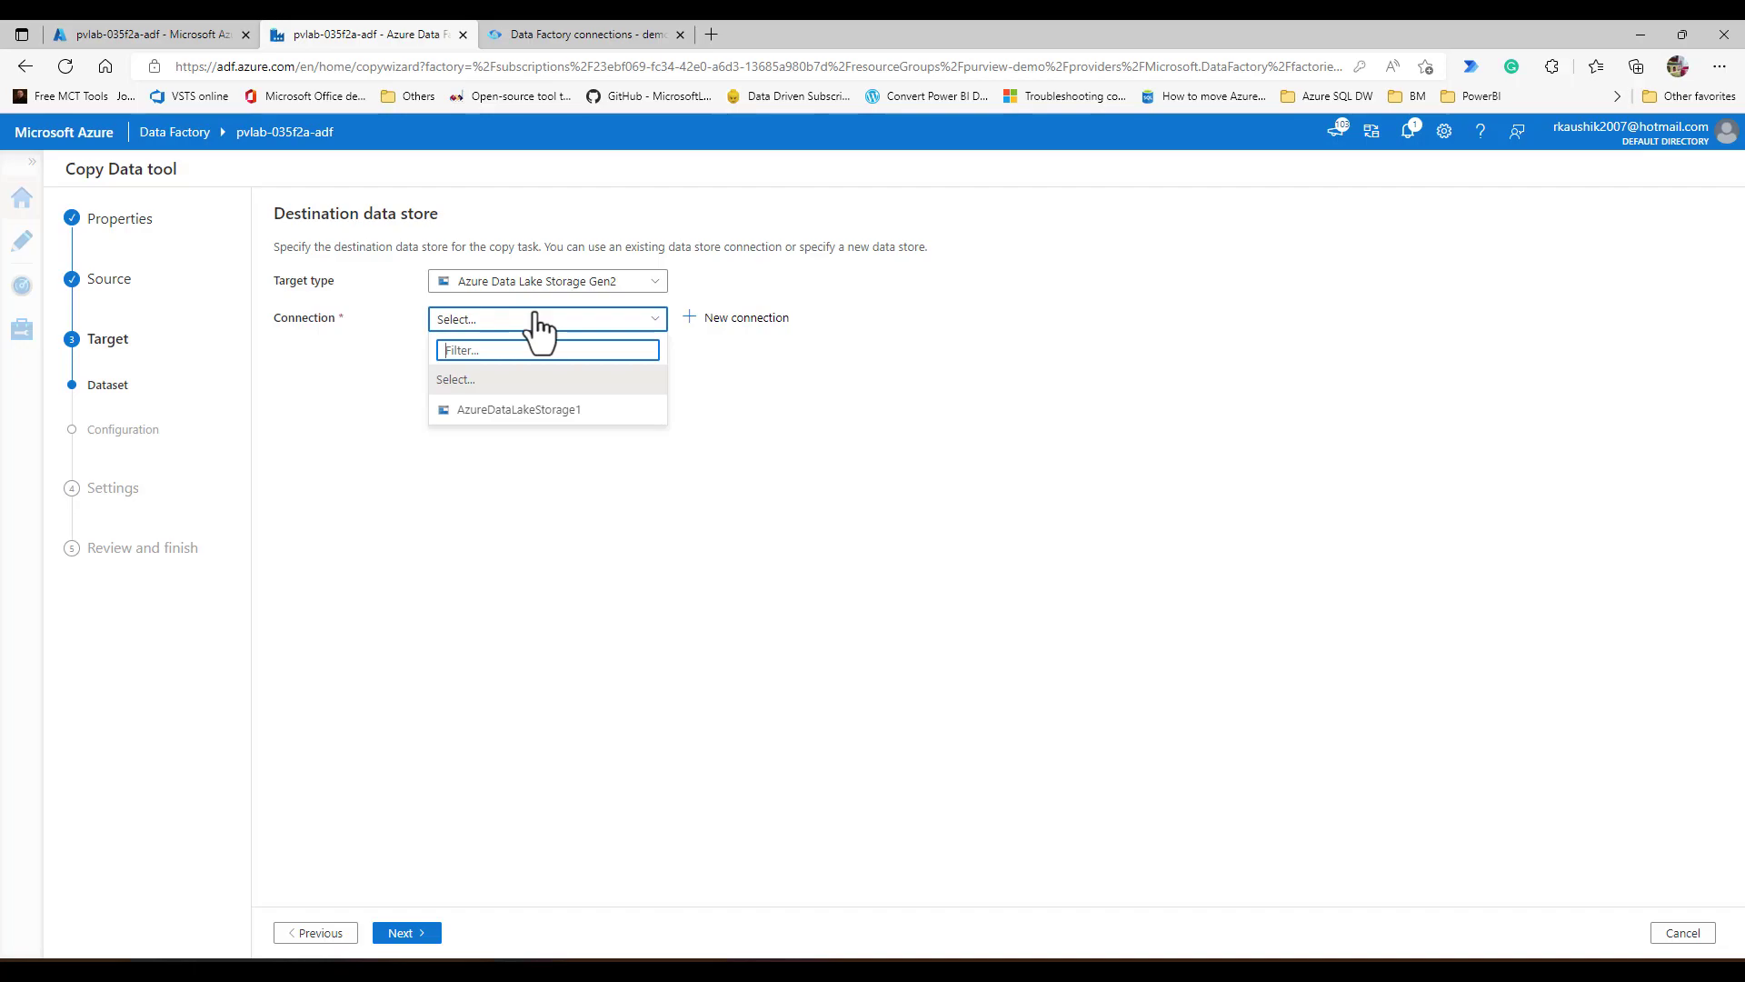
left_click(531, 414)
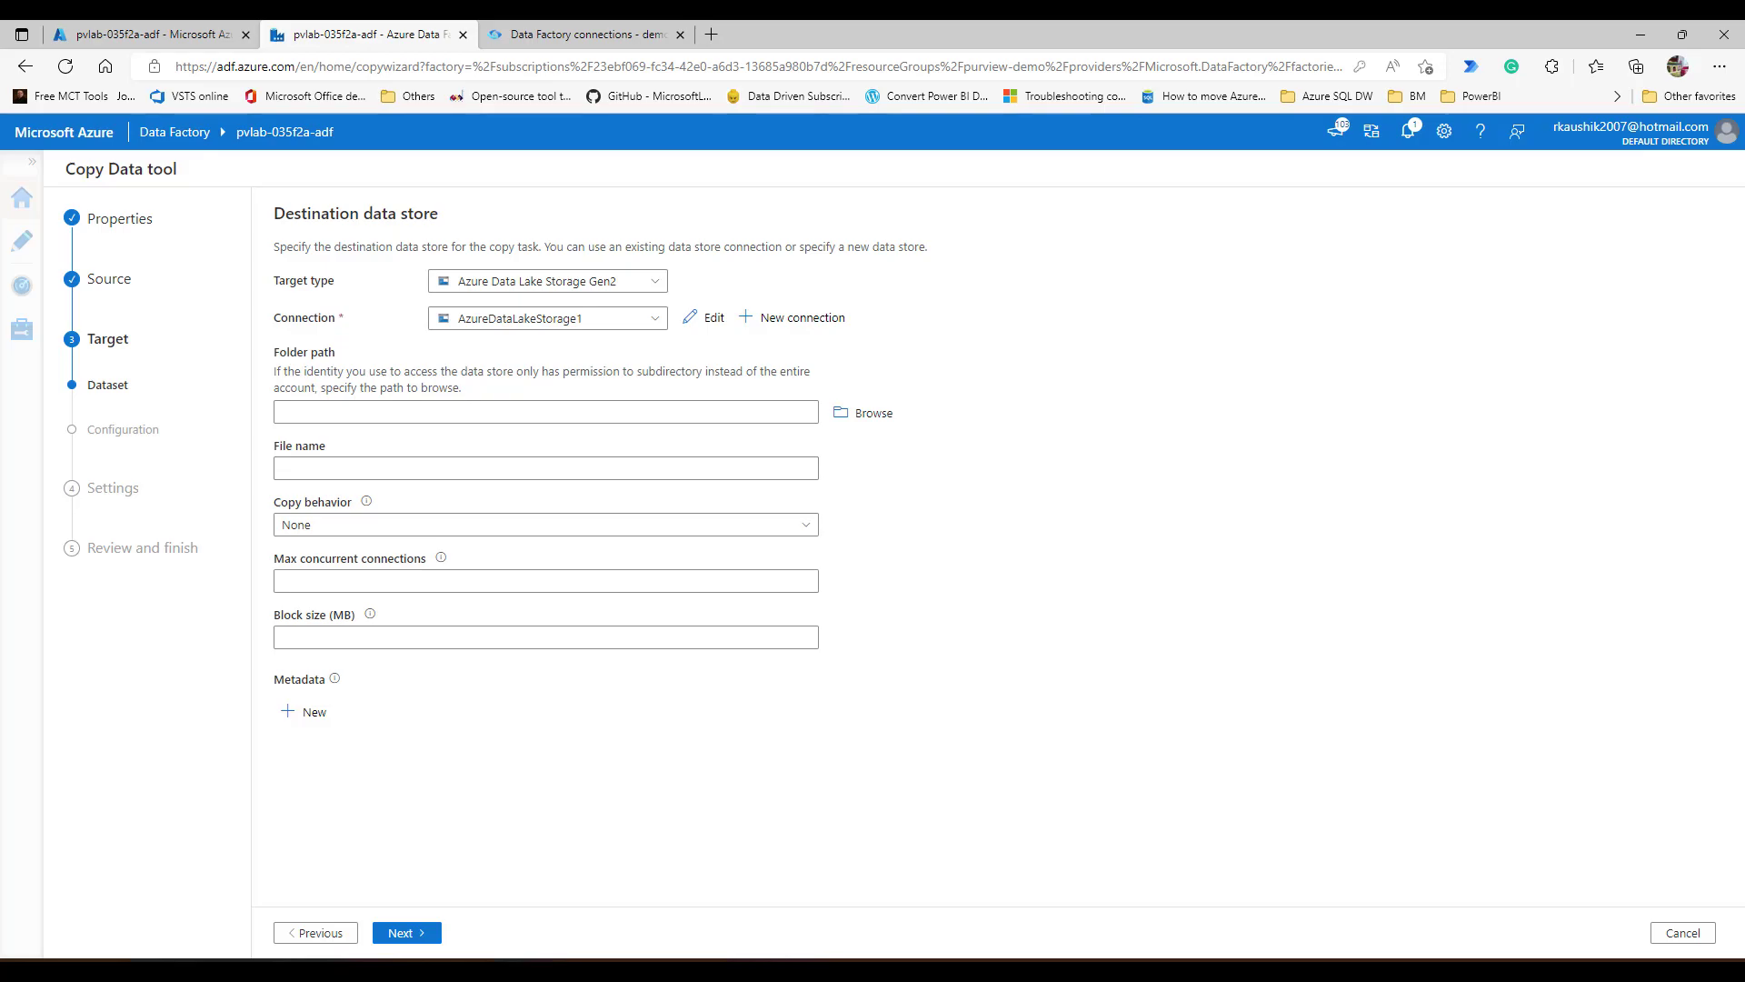
Choose the raw folder as the destination folder path.
left_click(845, 414)
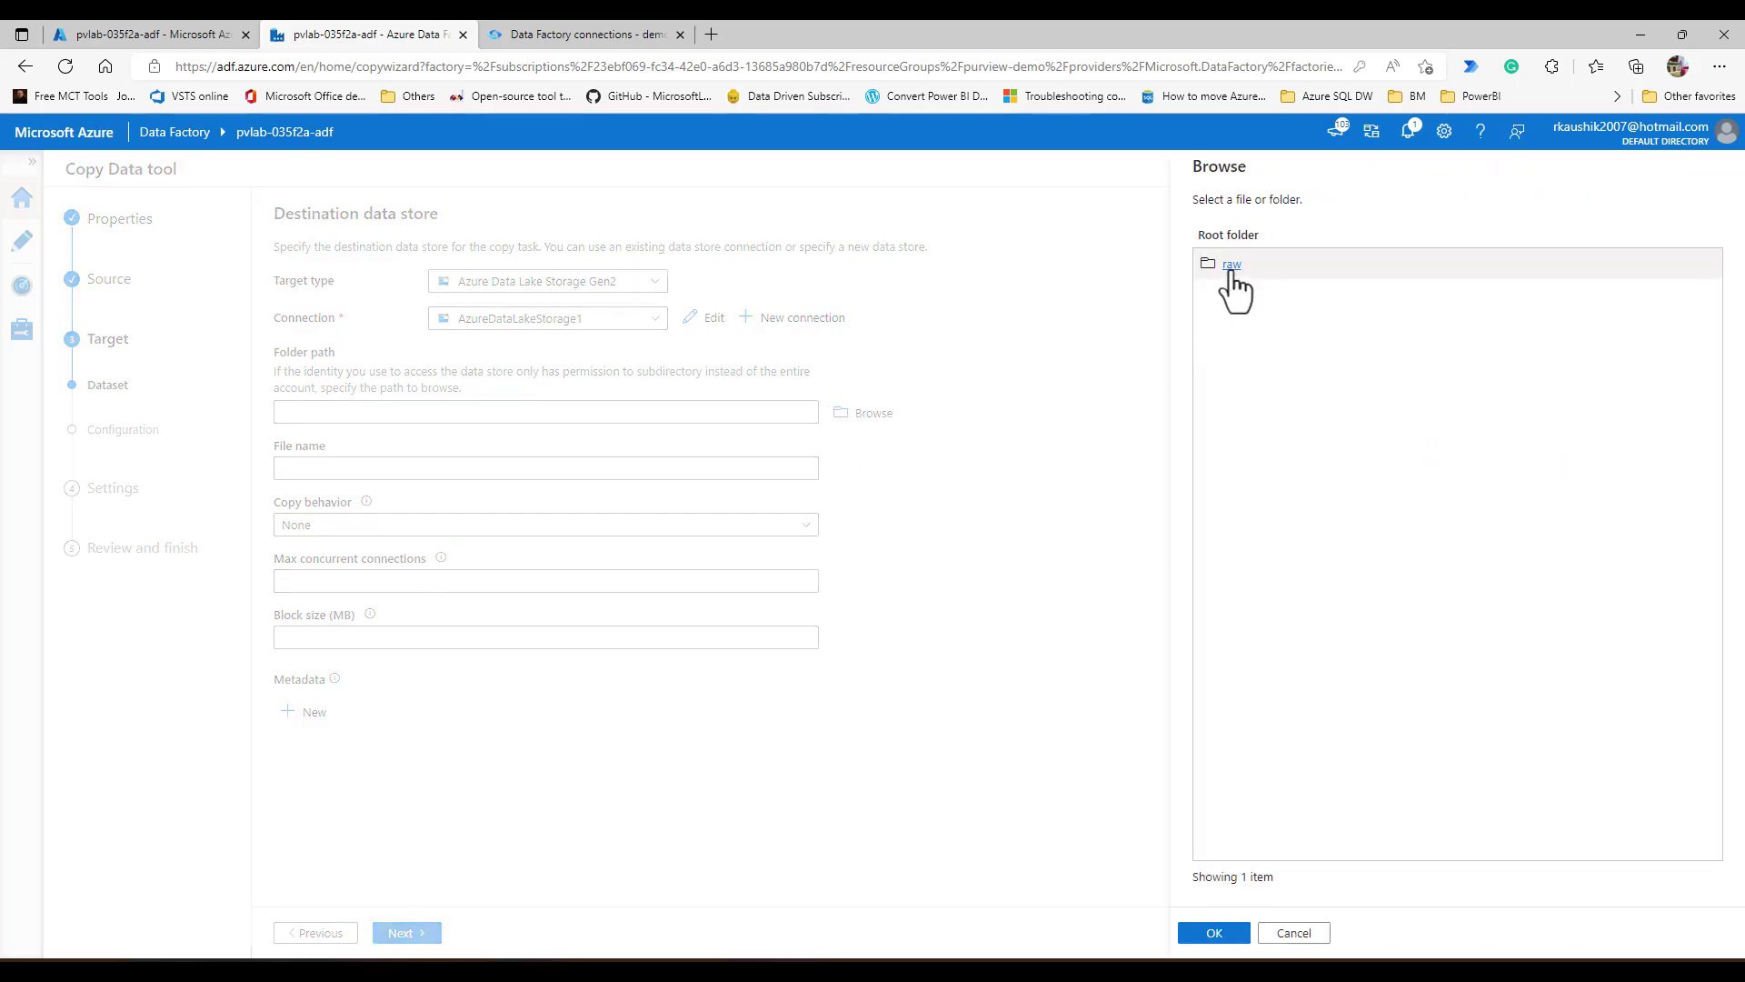
left_click(1231, 264)
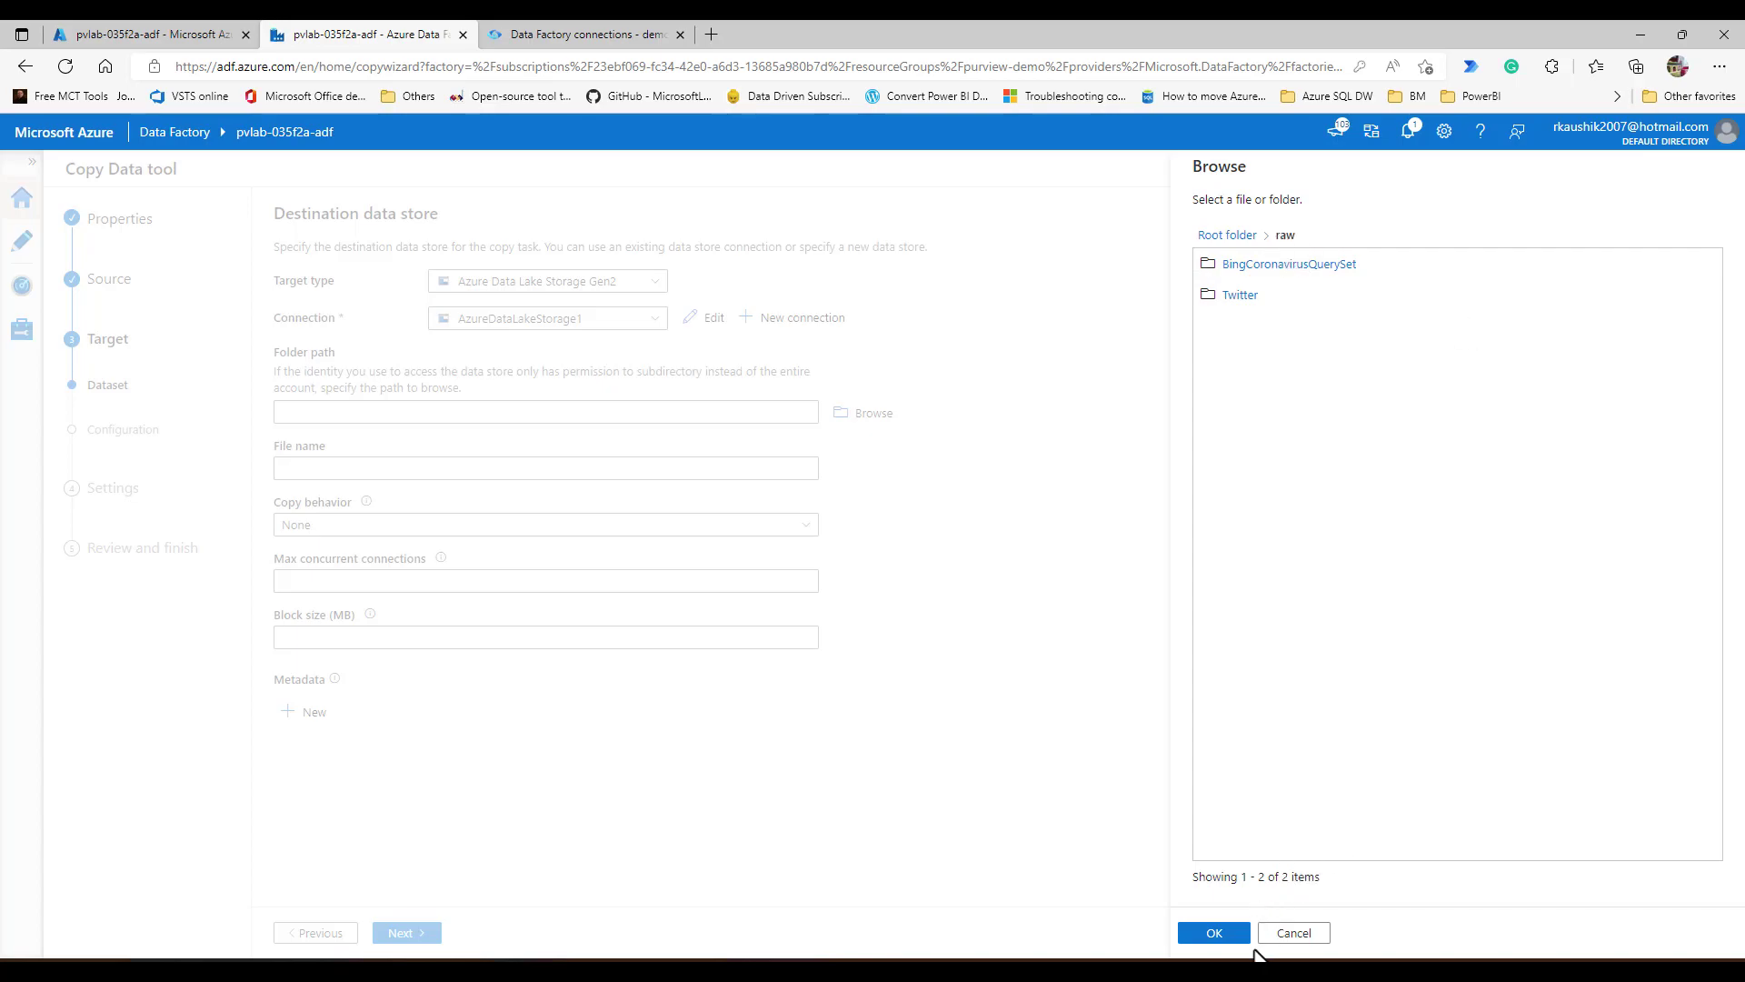
left_click(1214, 935)
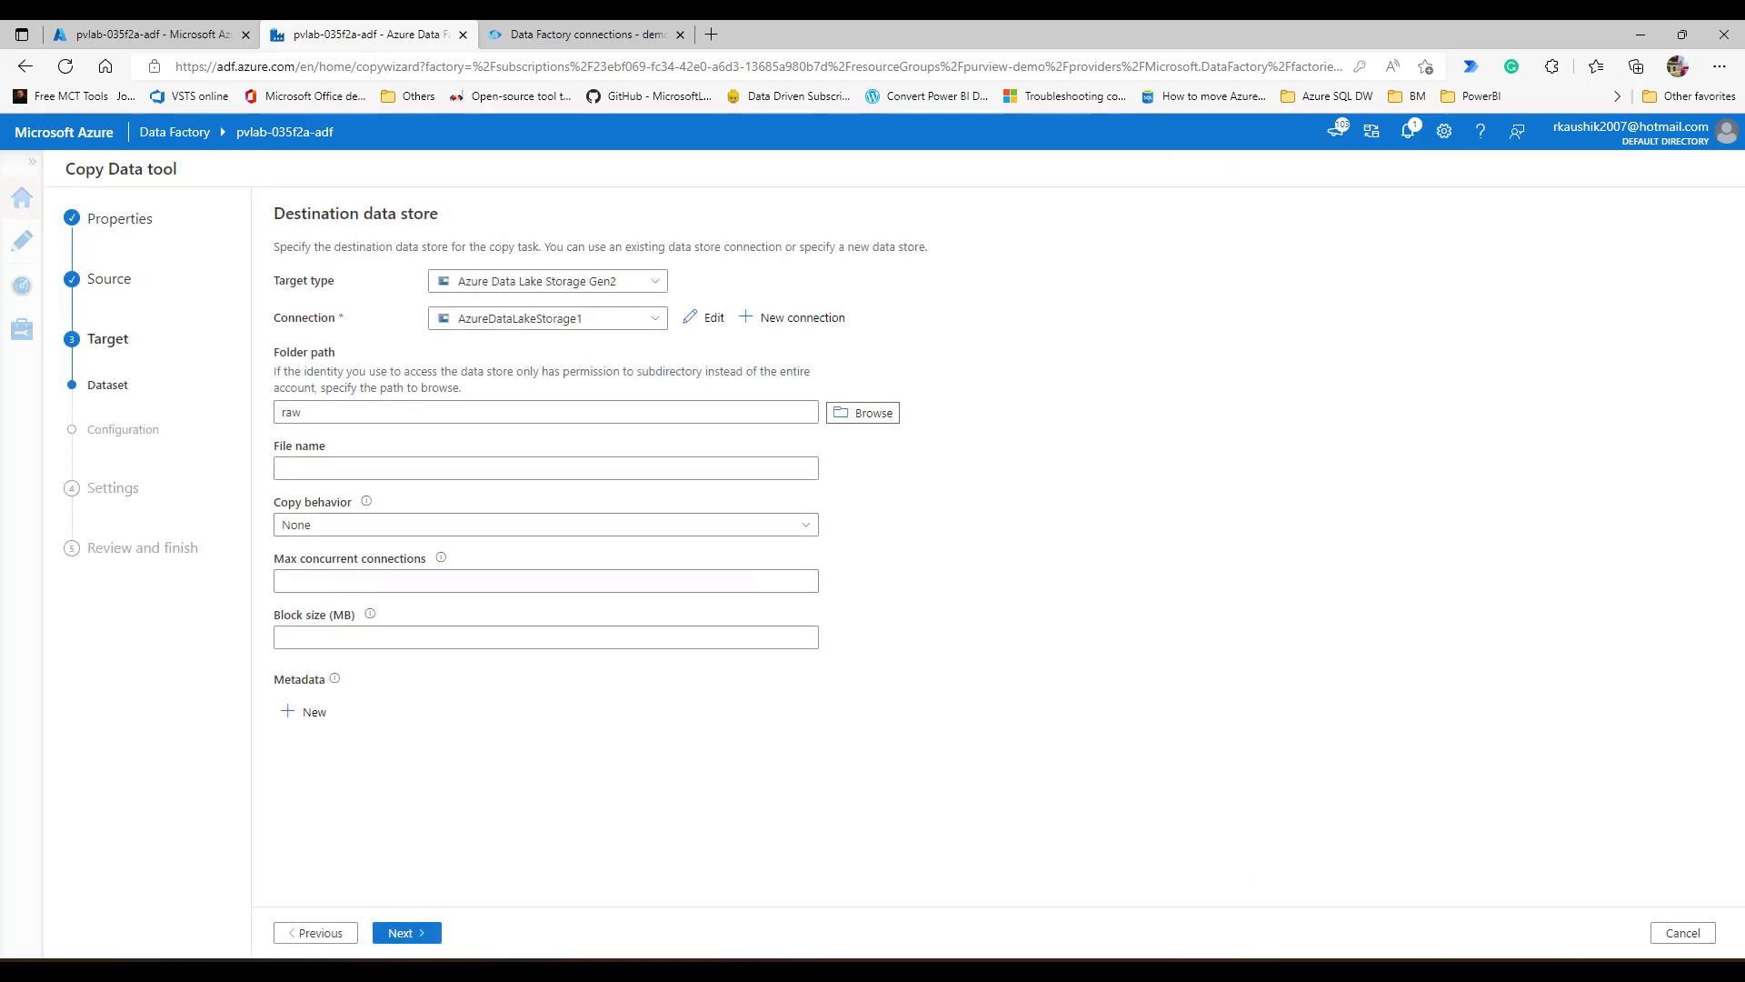
Name the destination file 2020_merged.parquet and set the copy behavior to Merge files.
left_click(363, 468)
type("2020")
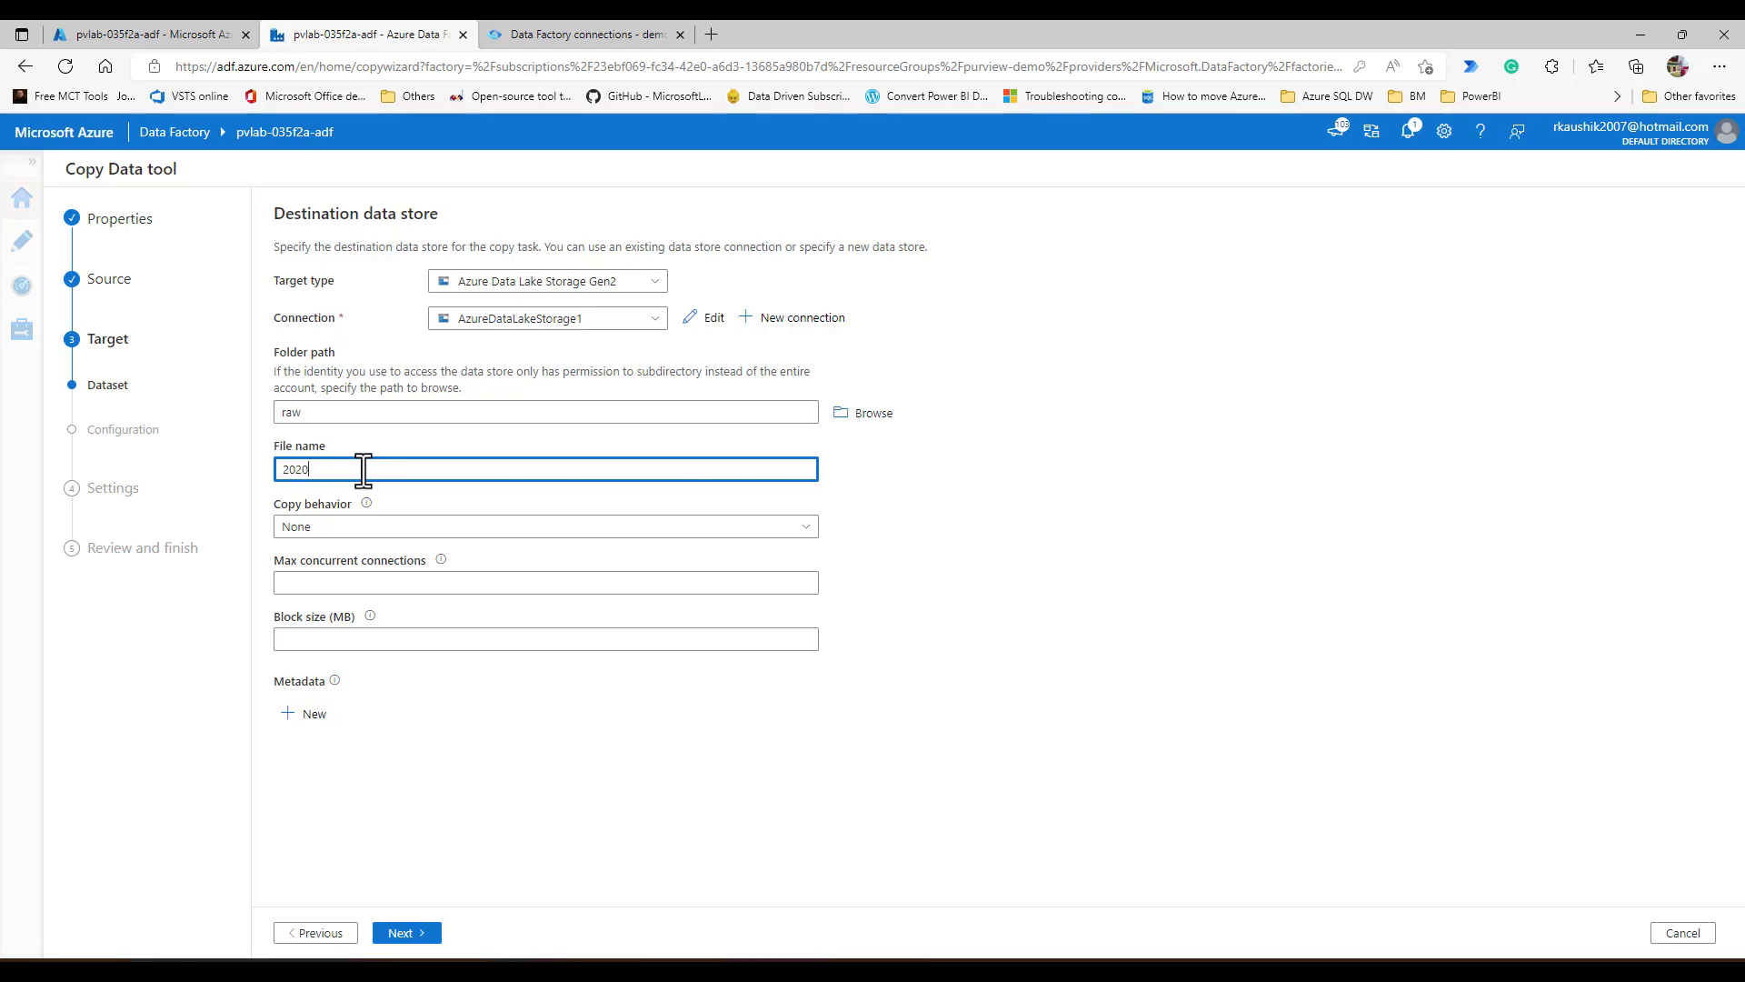
type("merged.parquet")
left_click(400, 529)
left_click(329, 664)
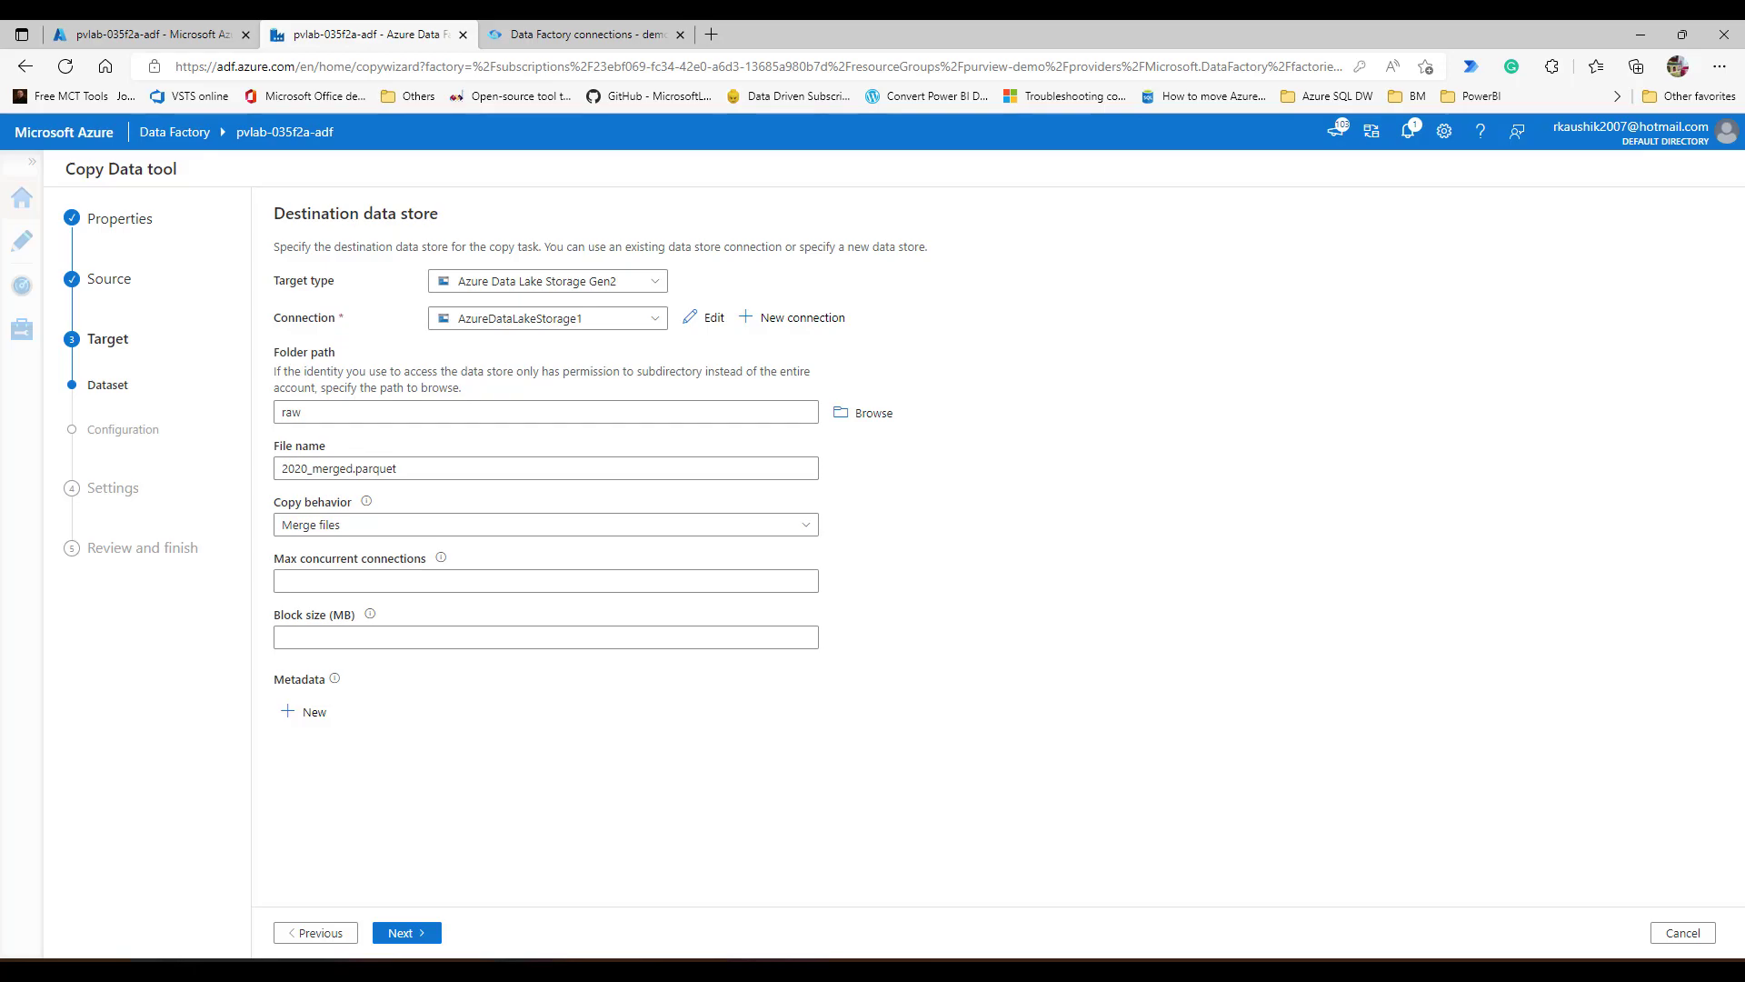
Deploy the copy pipeline with the Parquet format, snappy compression and default task settings, and close the Copy Data tool.
left_click(391, 935)
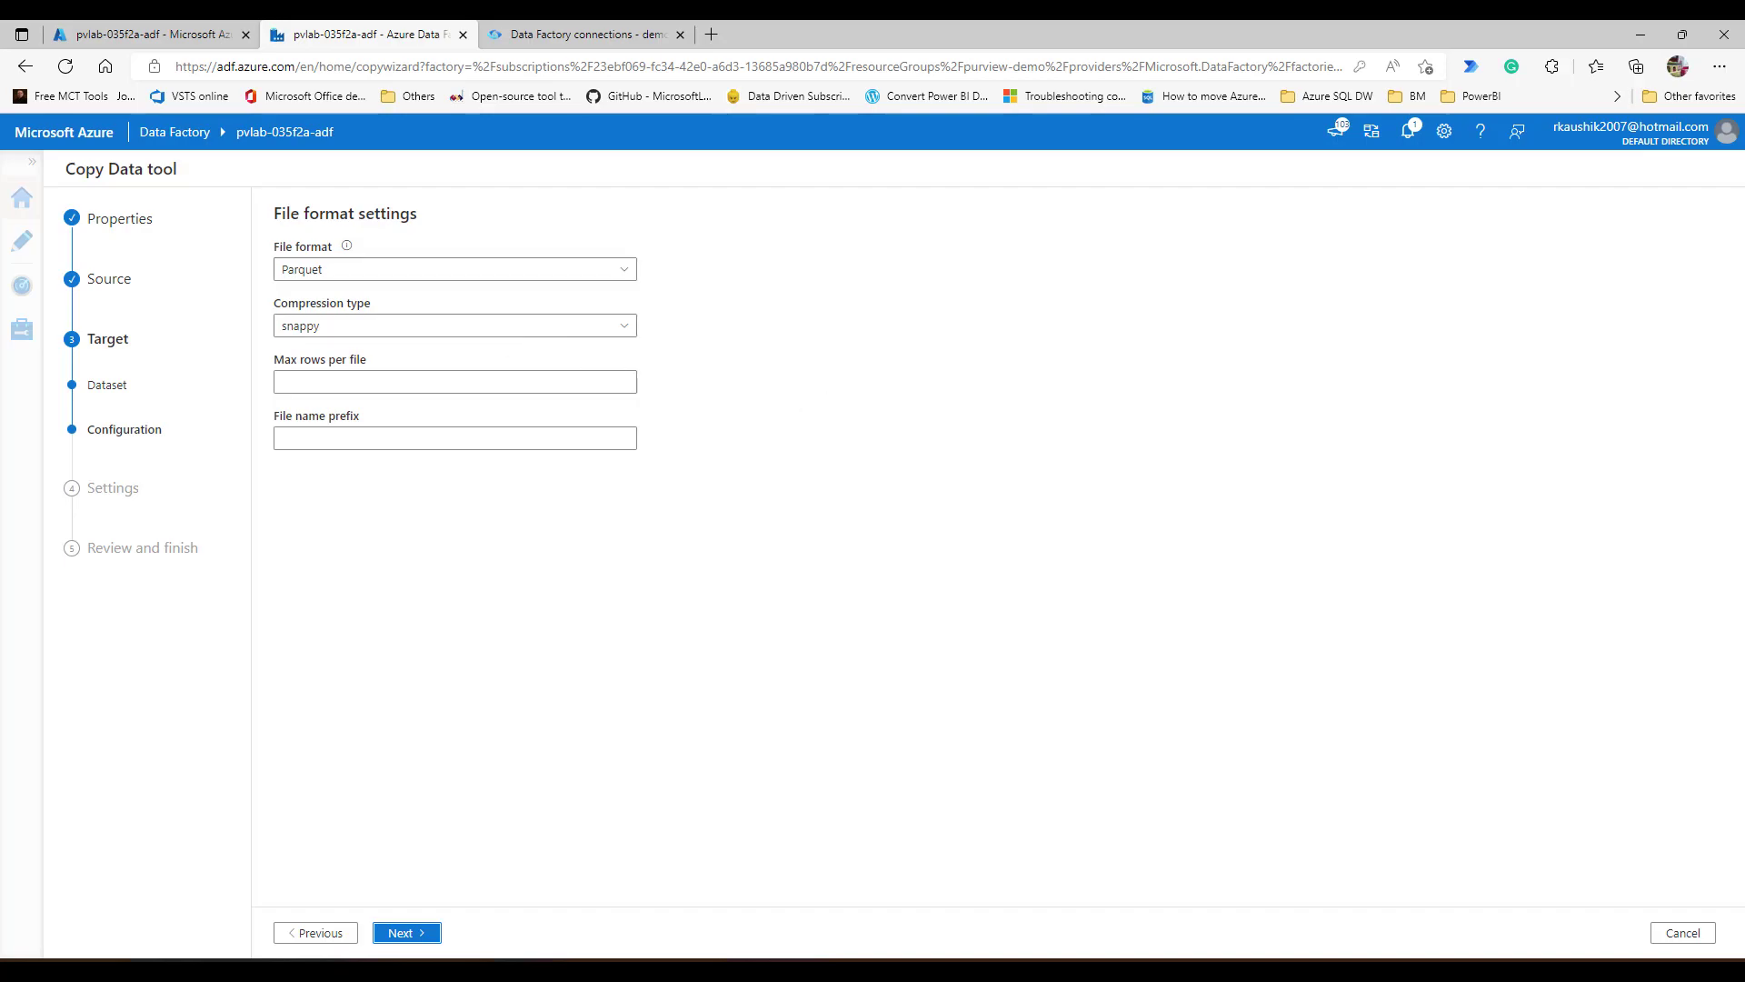
left_click(423, 941)
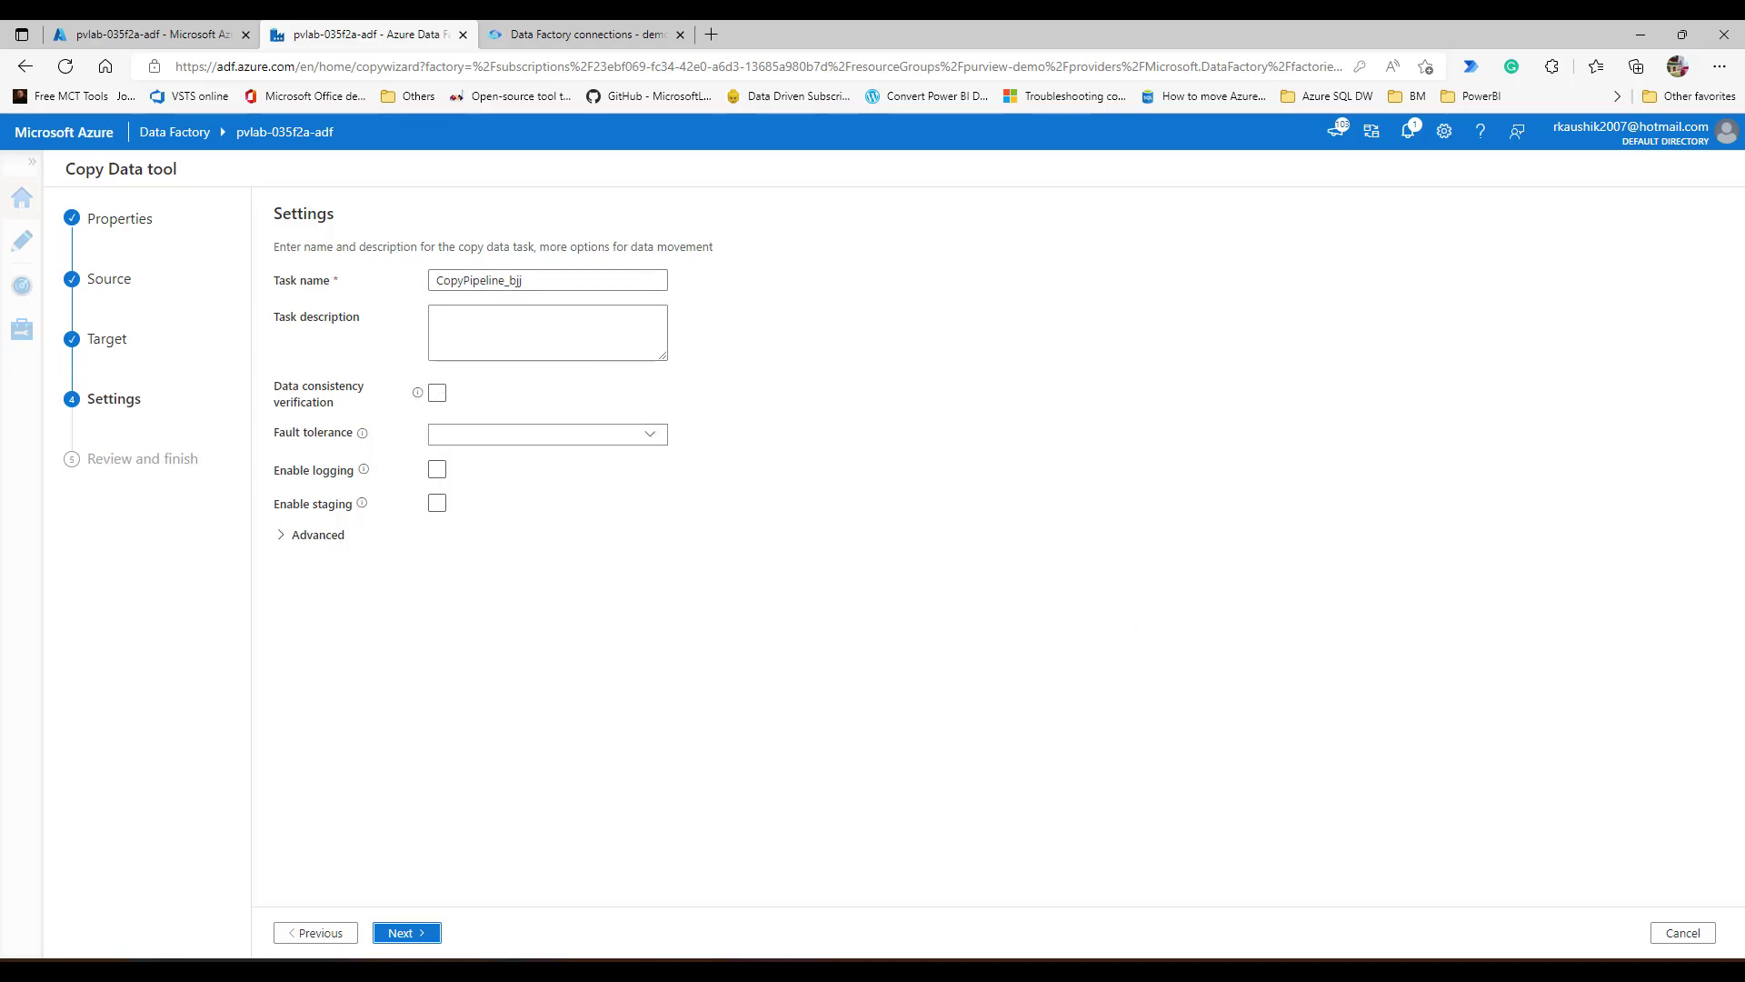
left_click(400, 936)
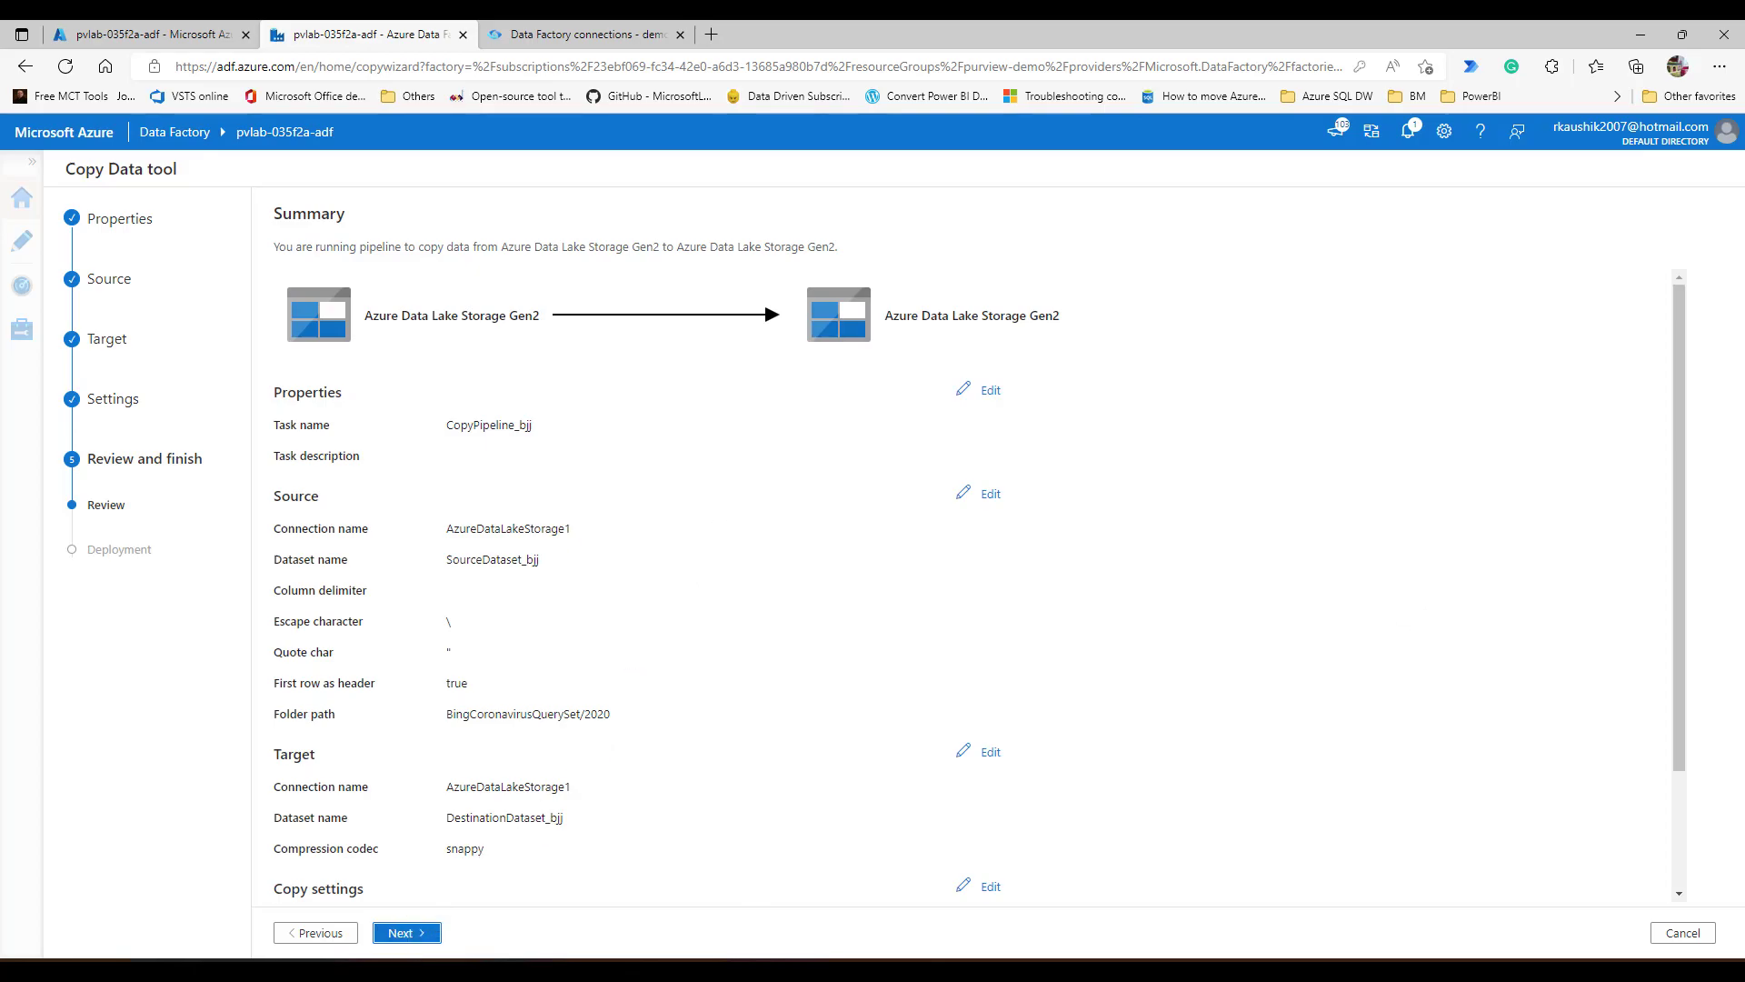
left_click(406, 933)
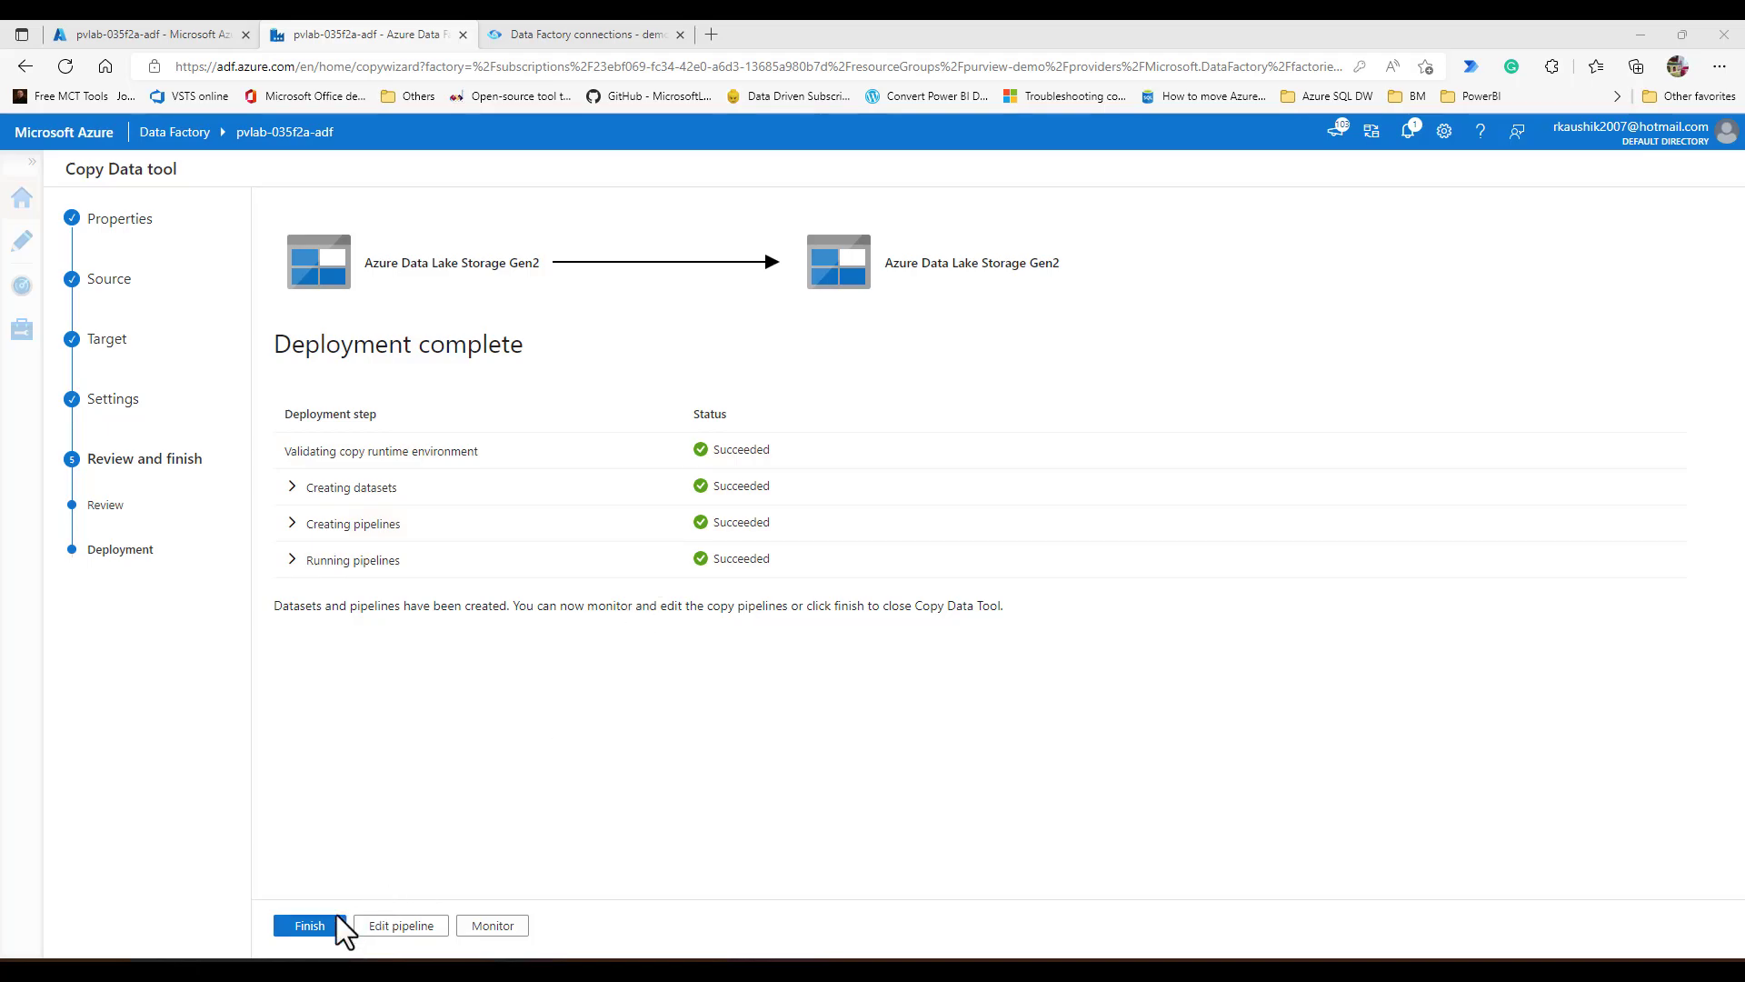
left_click(309, 925)
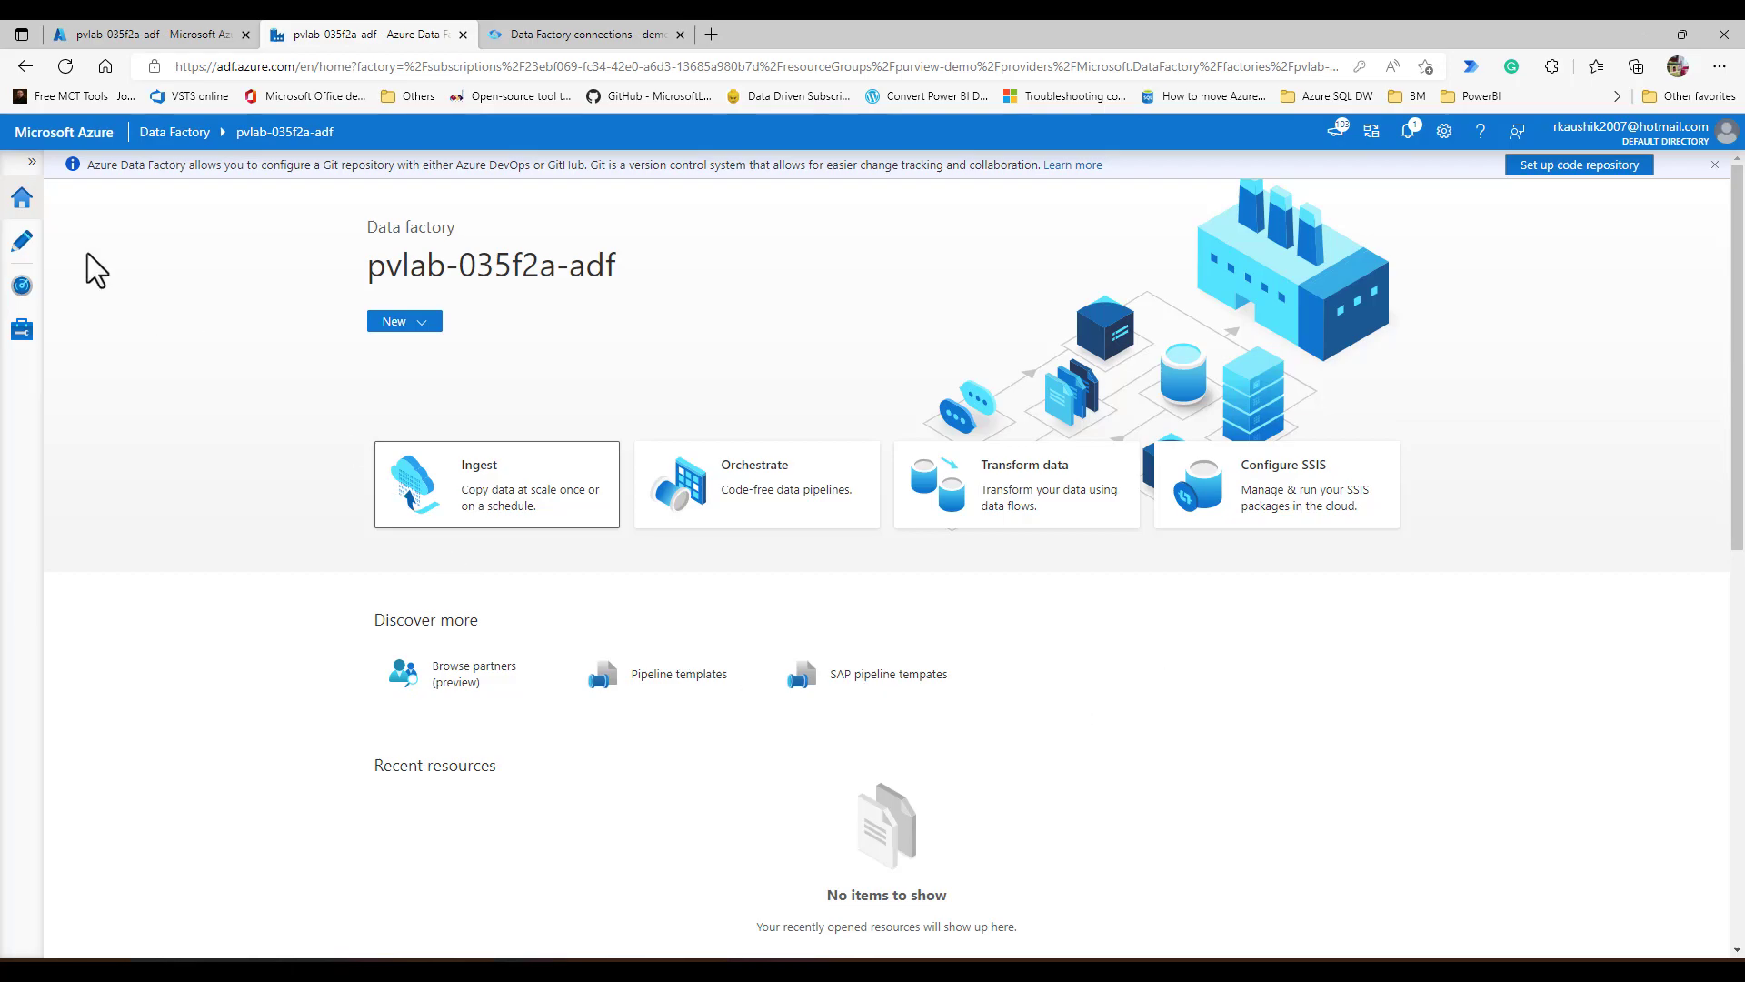
Open the data factory's run monitoring, and switch to Microsoft Purview to browse the assets in the demo-purview7 collection.
left_click(23, 286)
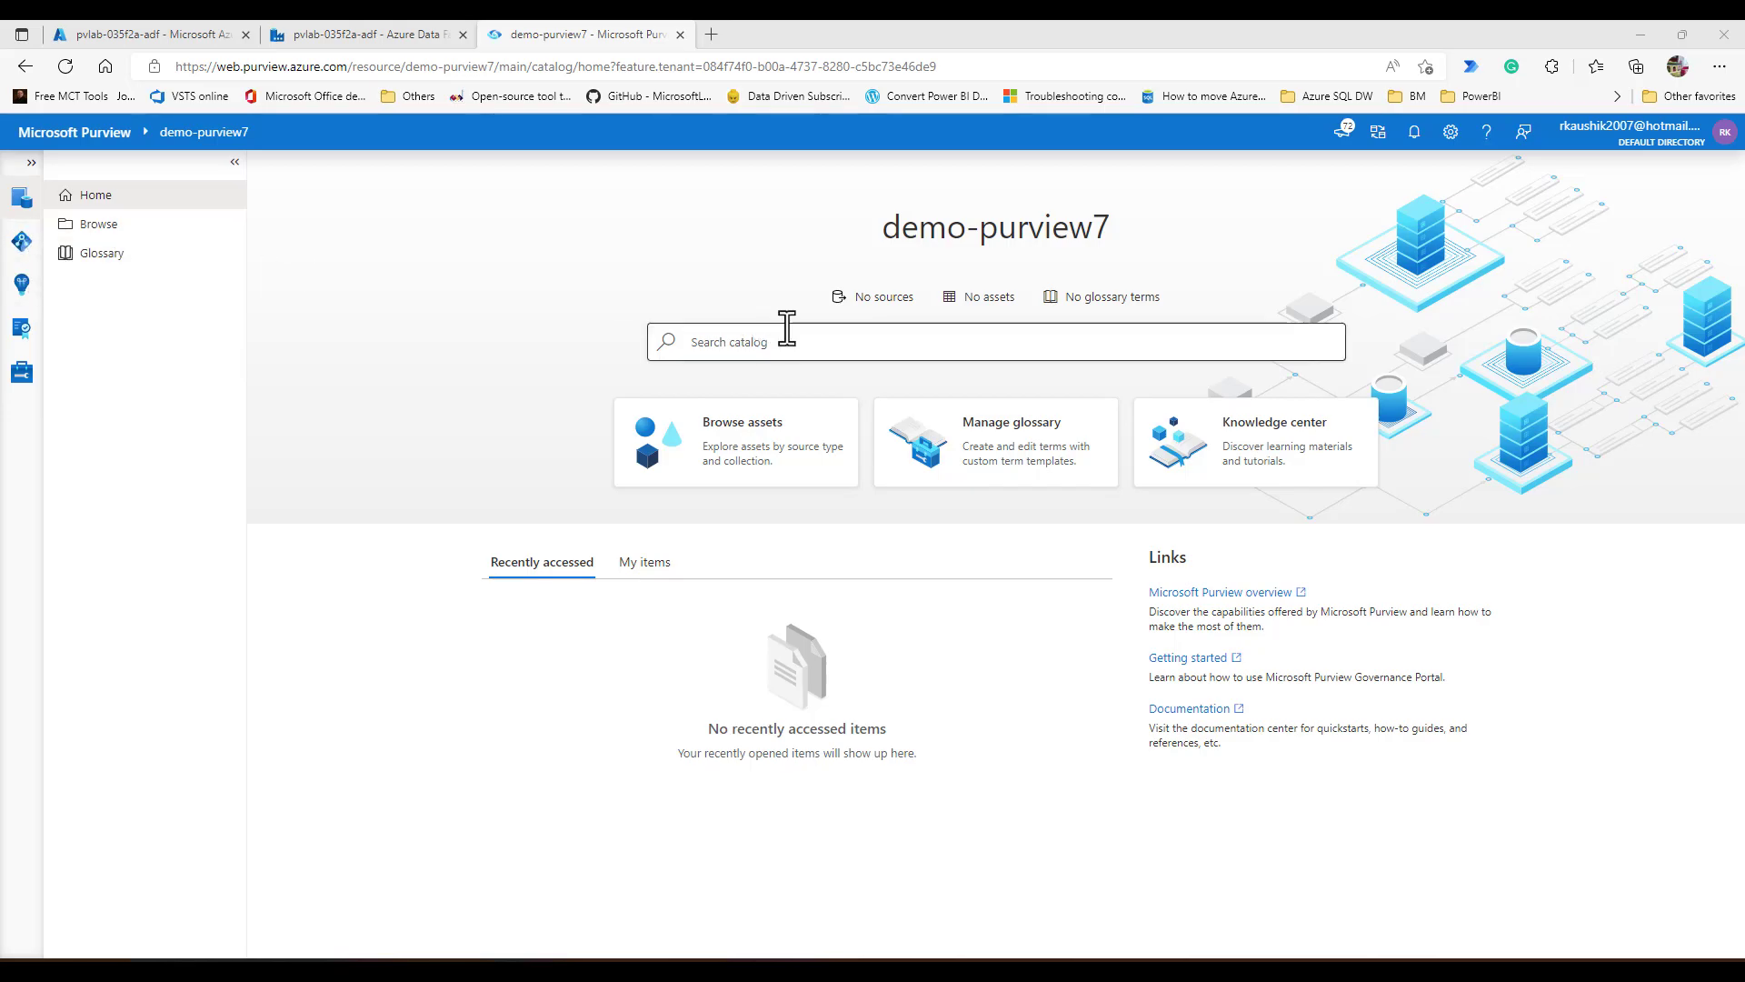
left_click(780, 472)
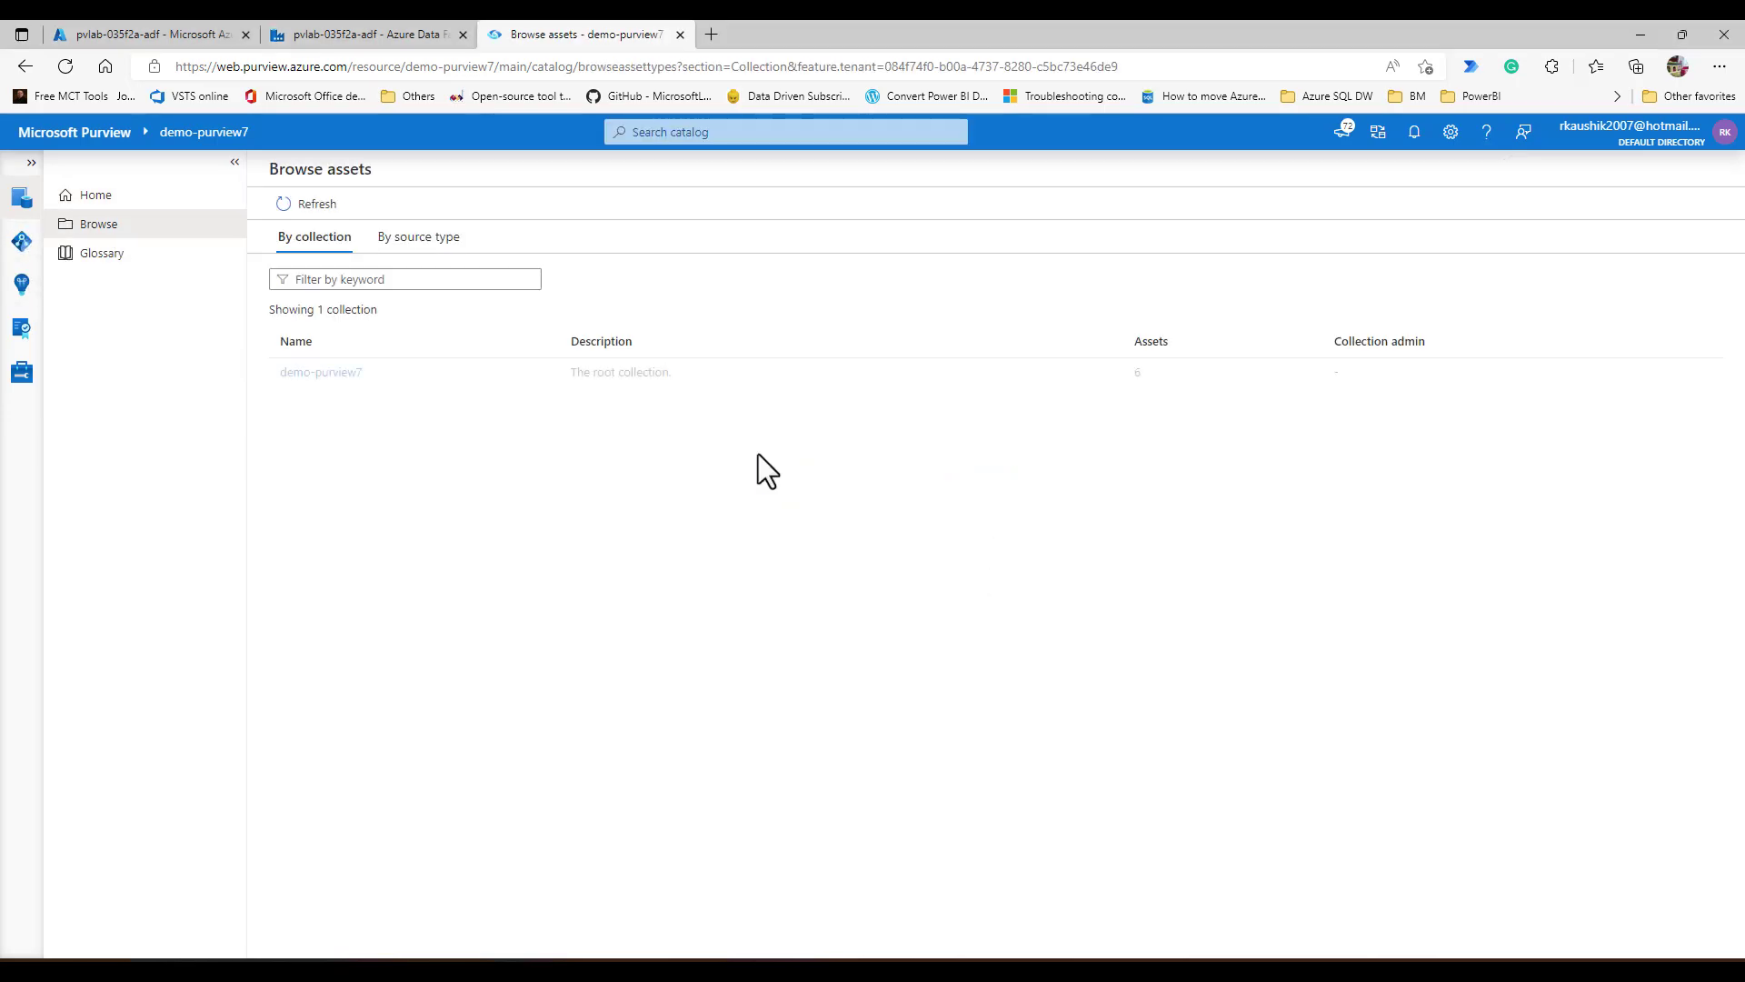
left_click(313, 372)
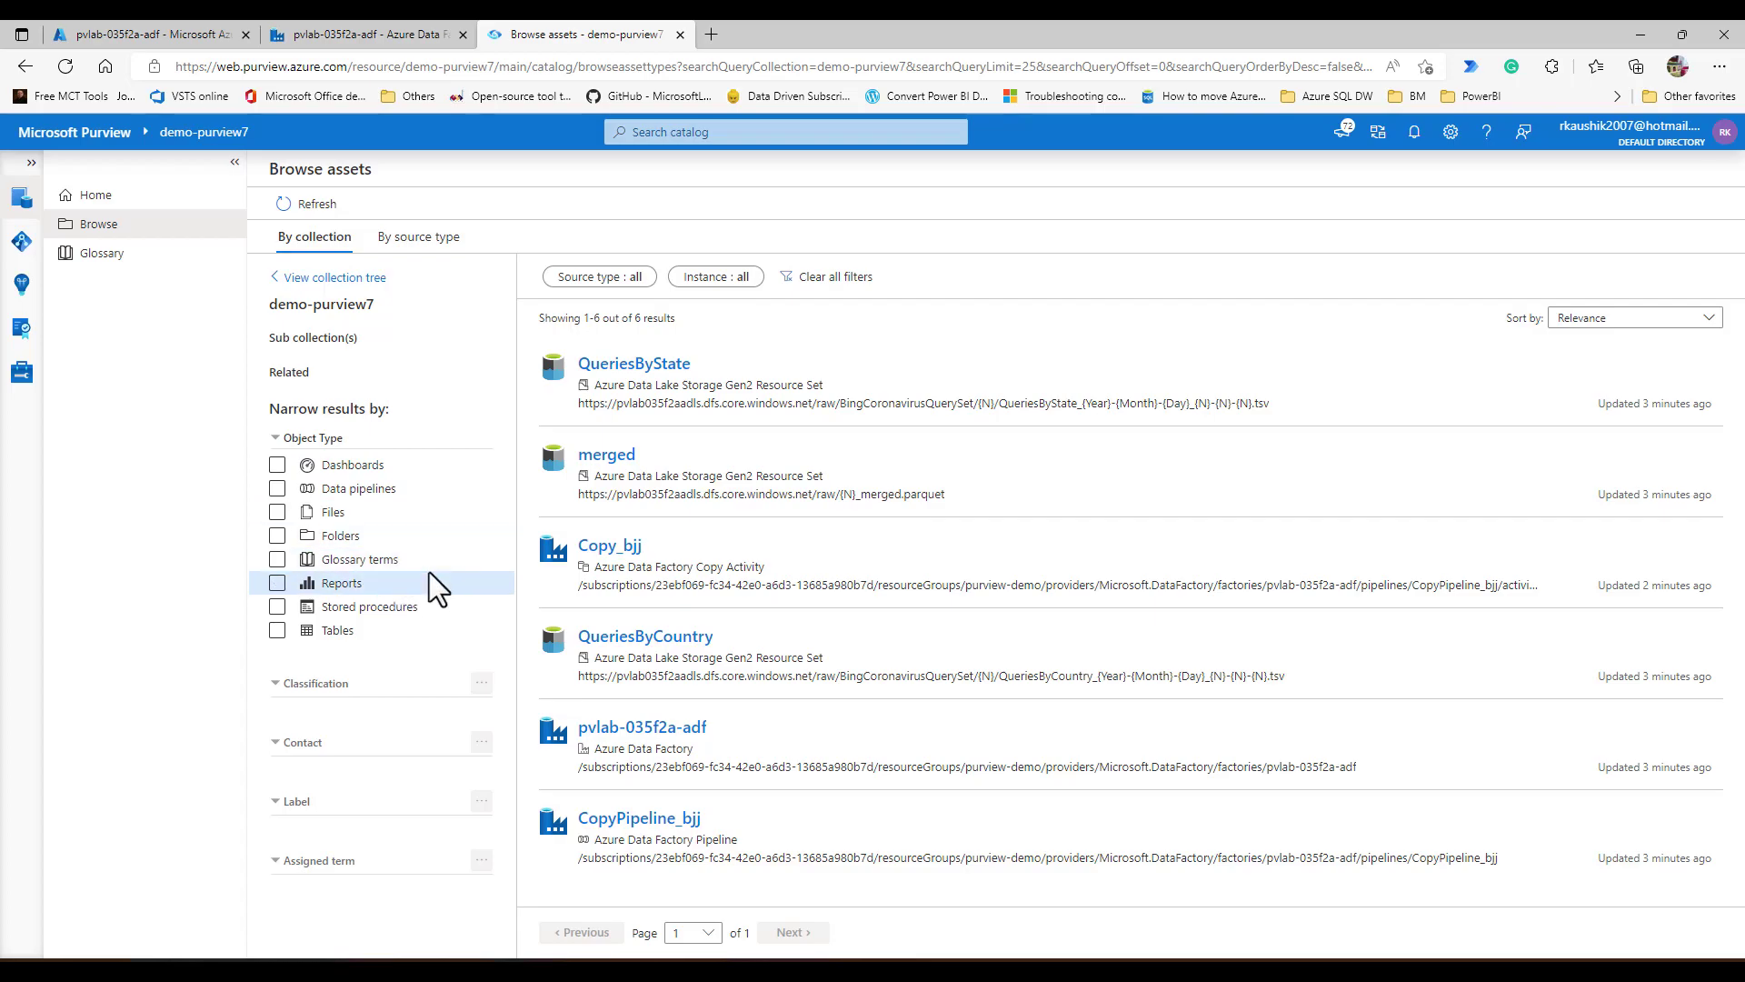
left_click(397, 494)
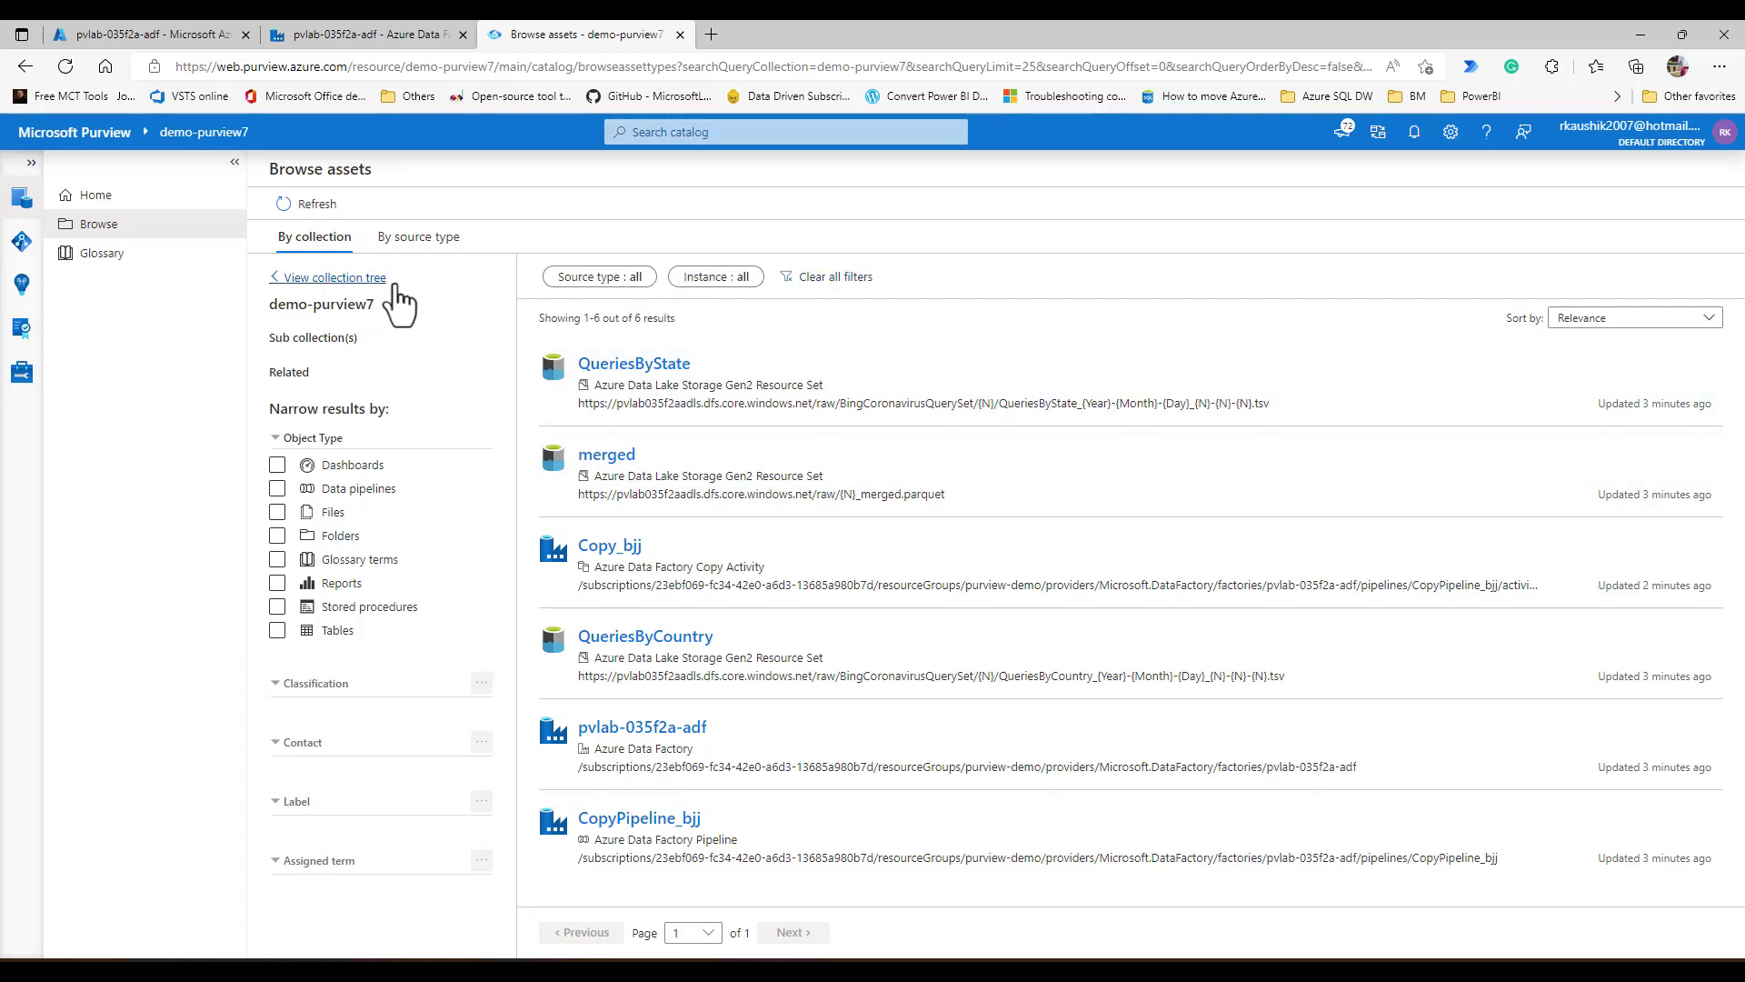
Browse the assets by source type and open the Copy_bjj activity of CopyPipeline_bjj in the pvlab-035f2a-adf data factory.
left_click(436, 242)
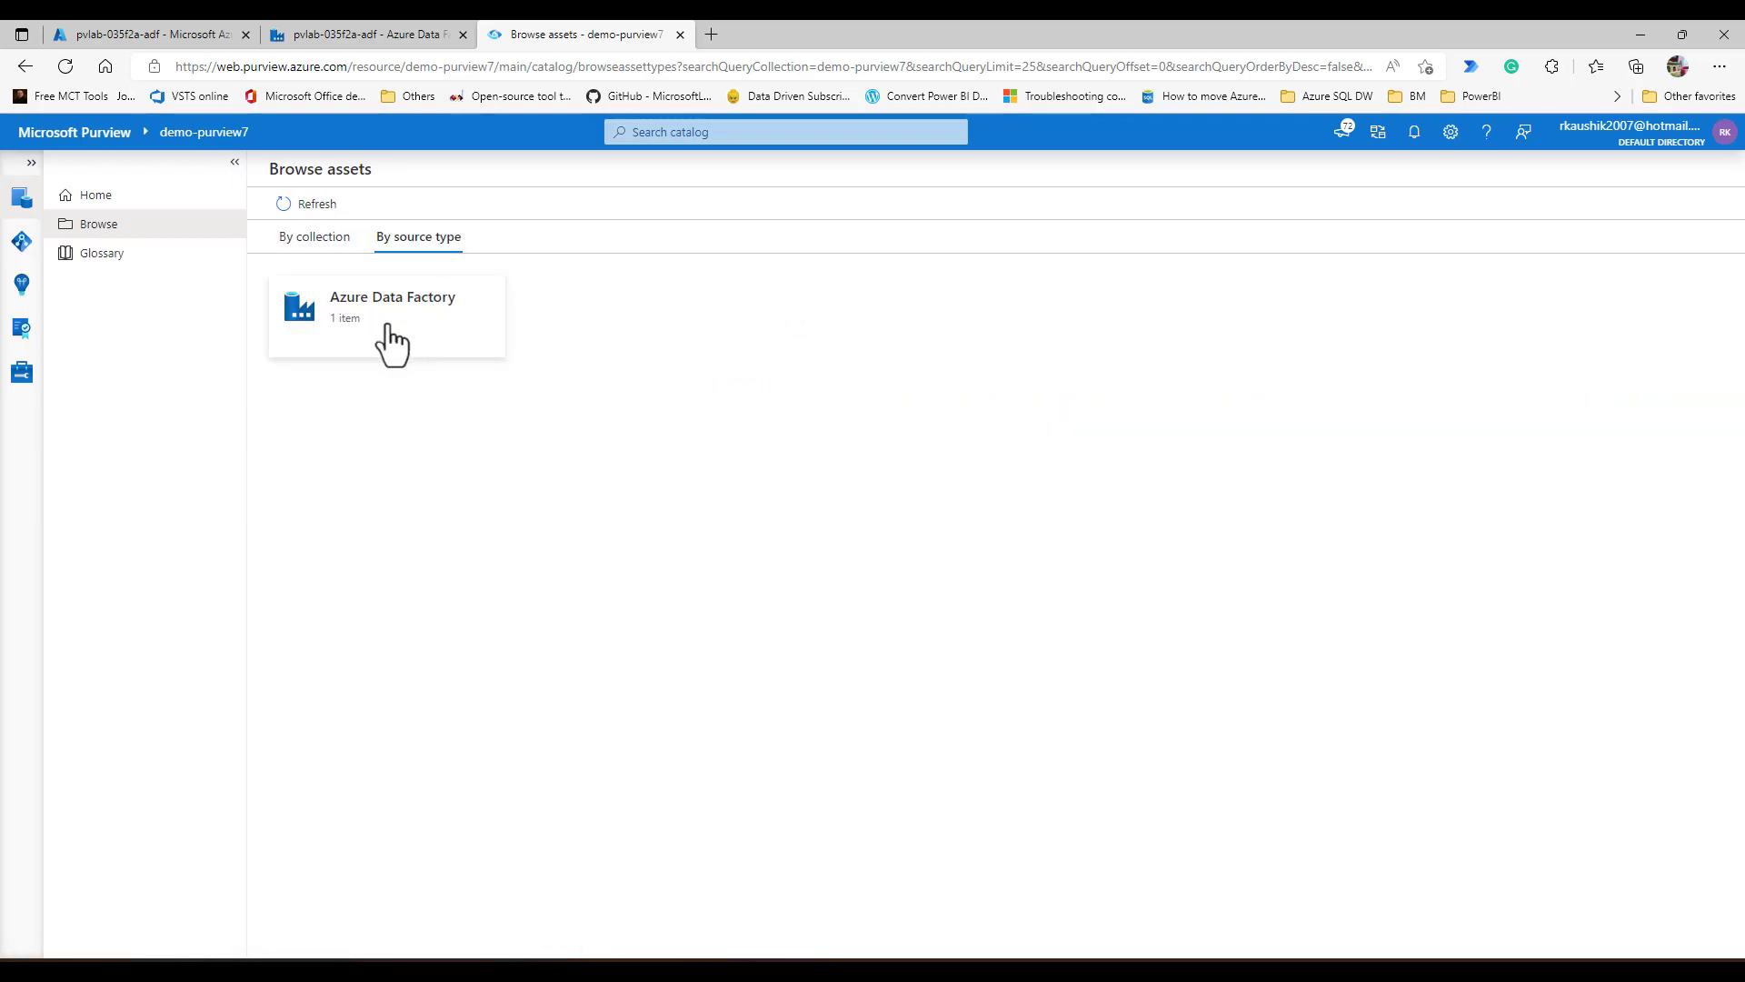
left_click(387, 327)
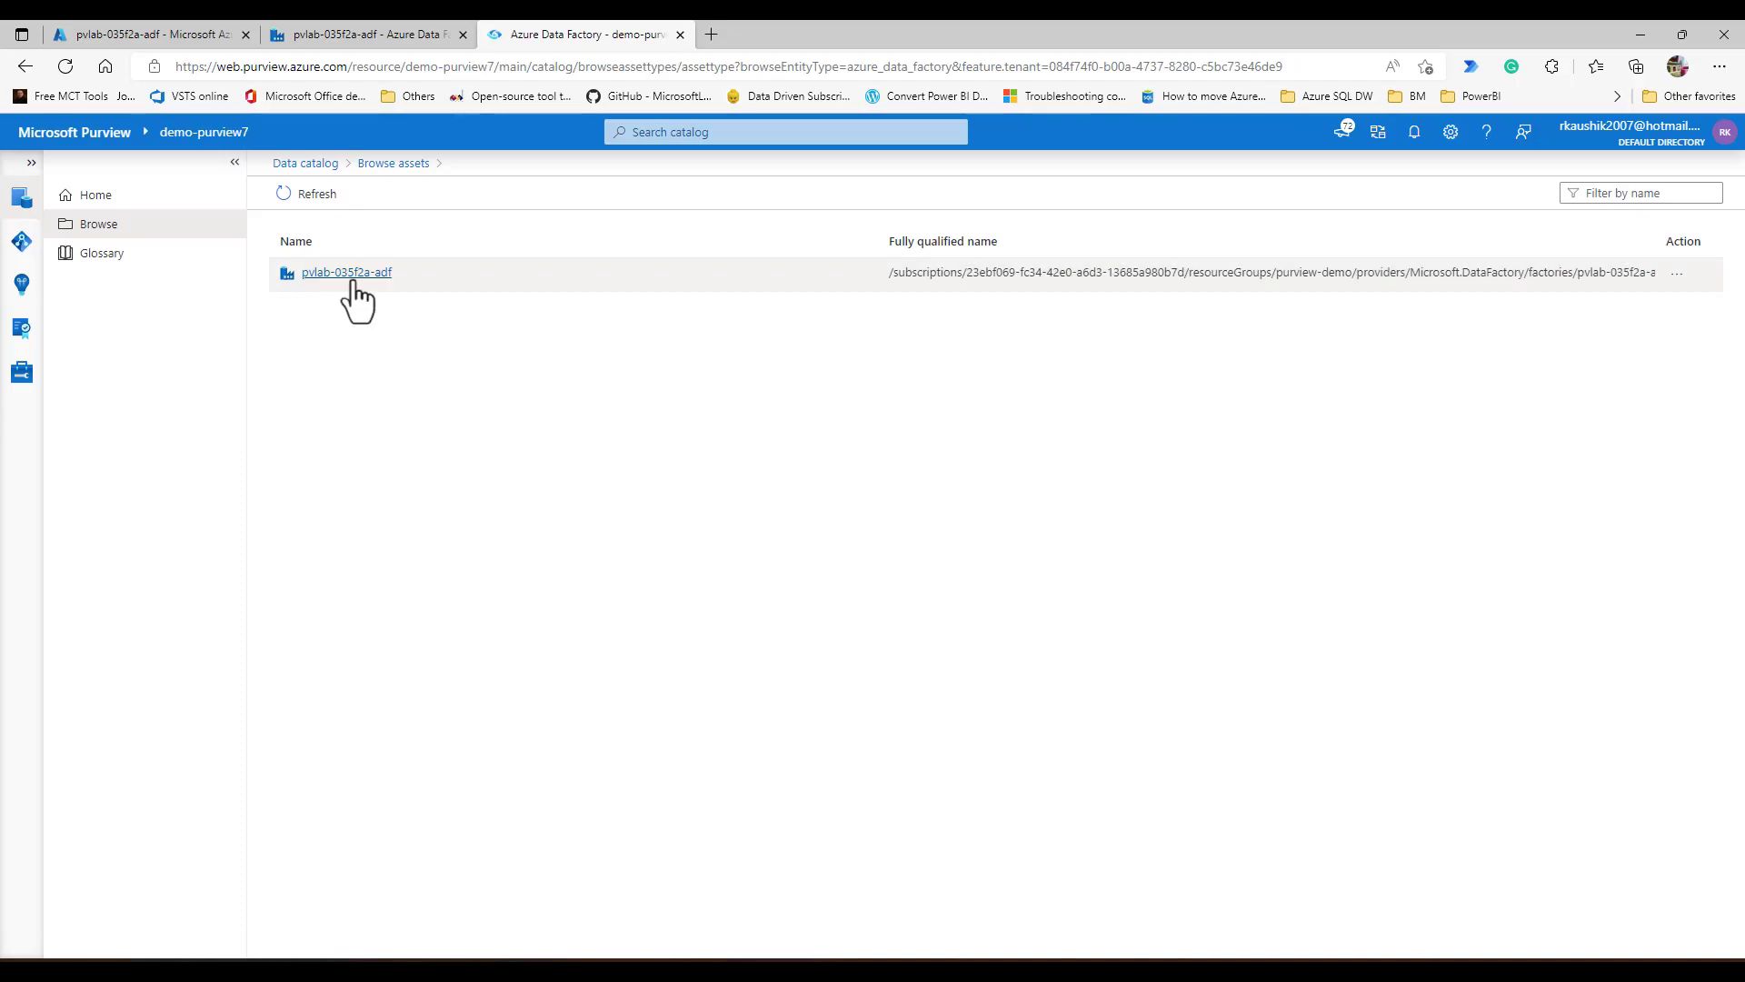
left_click(348, 273)
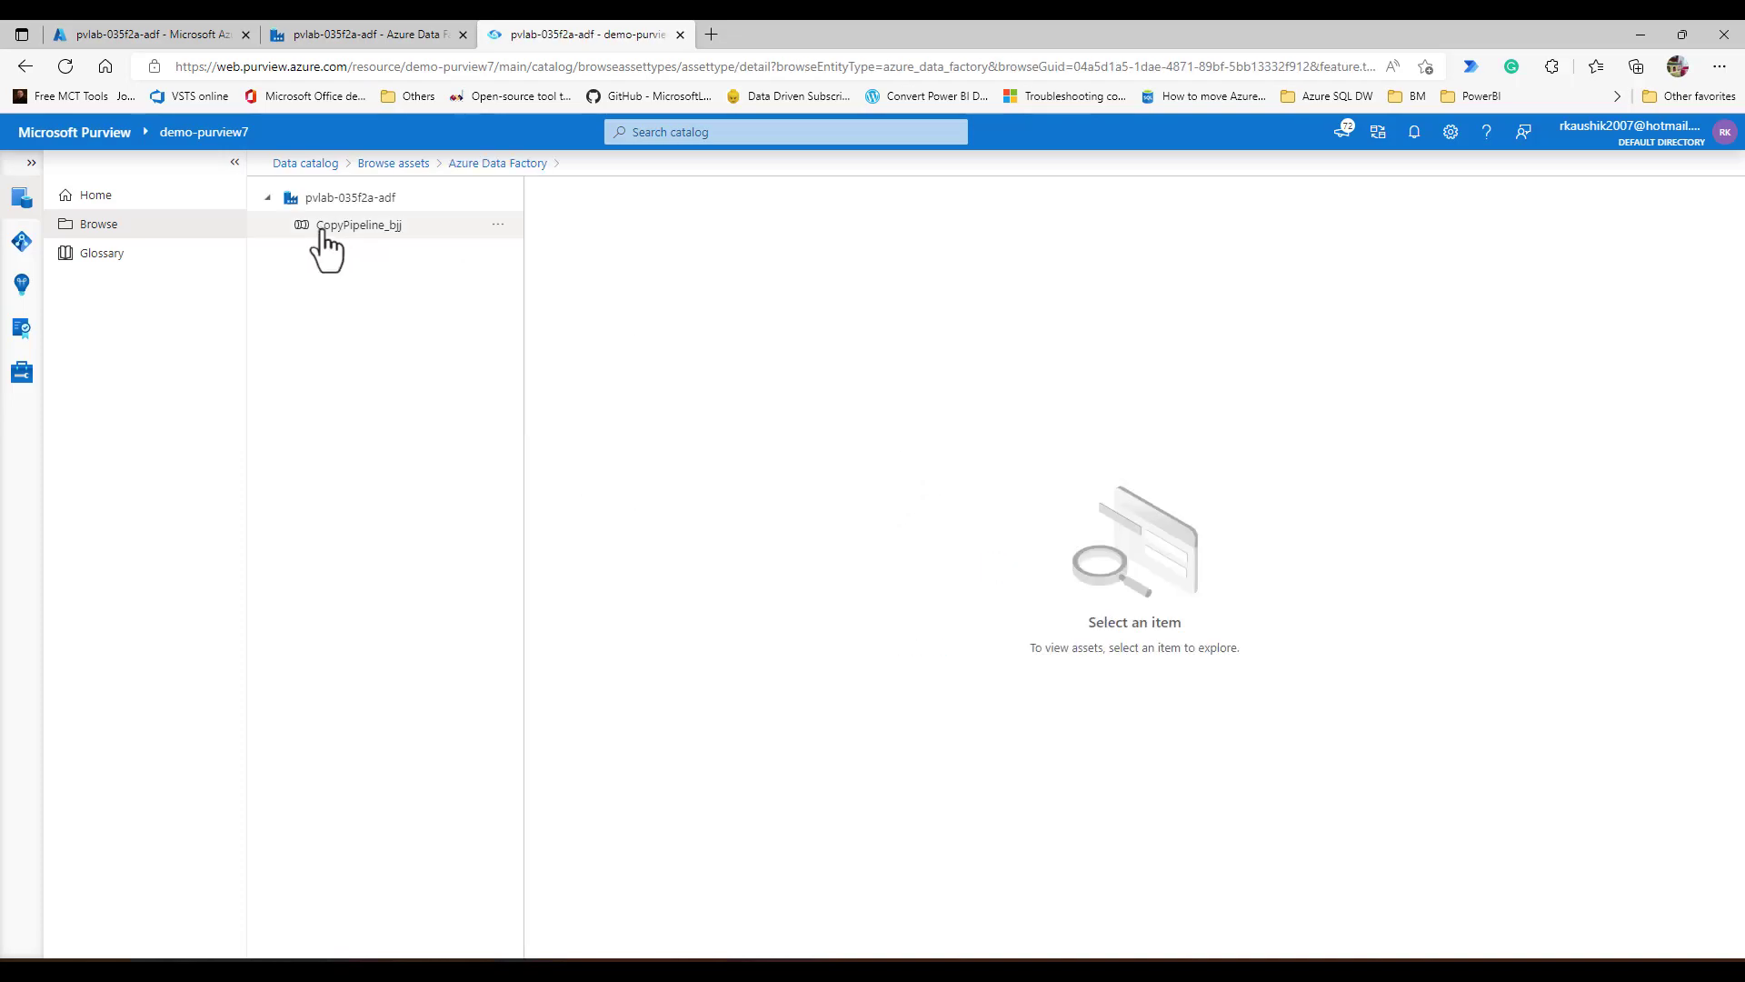
left_click(333, 233)
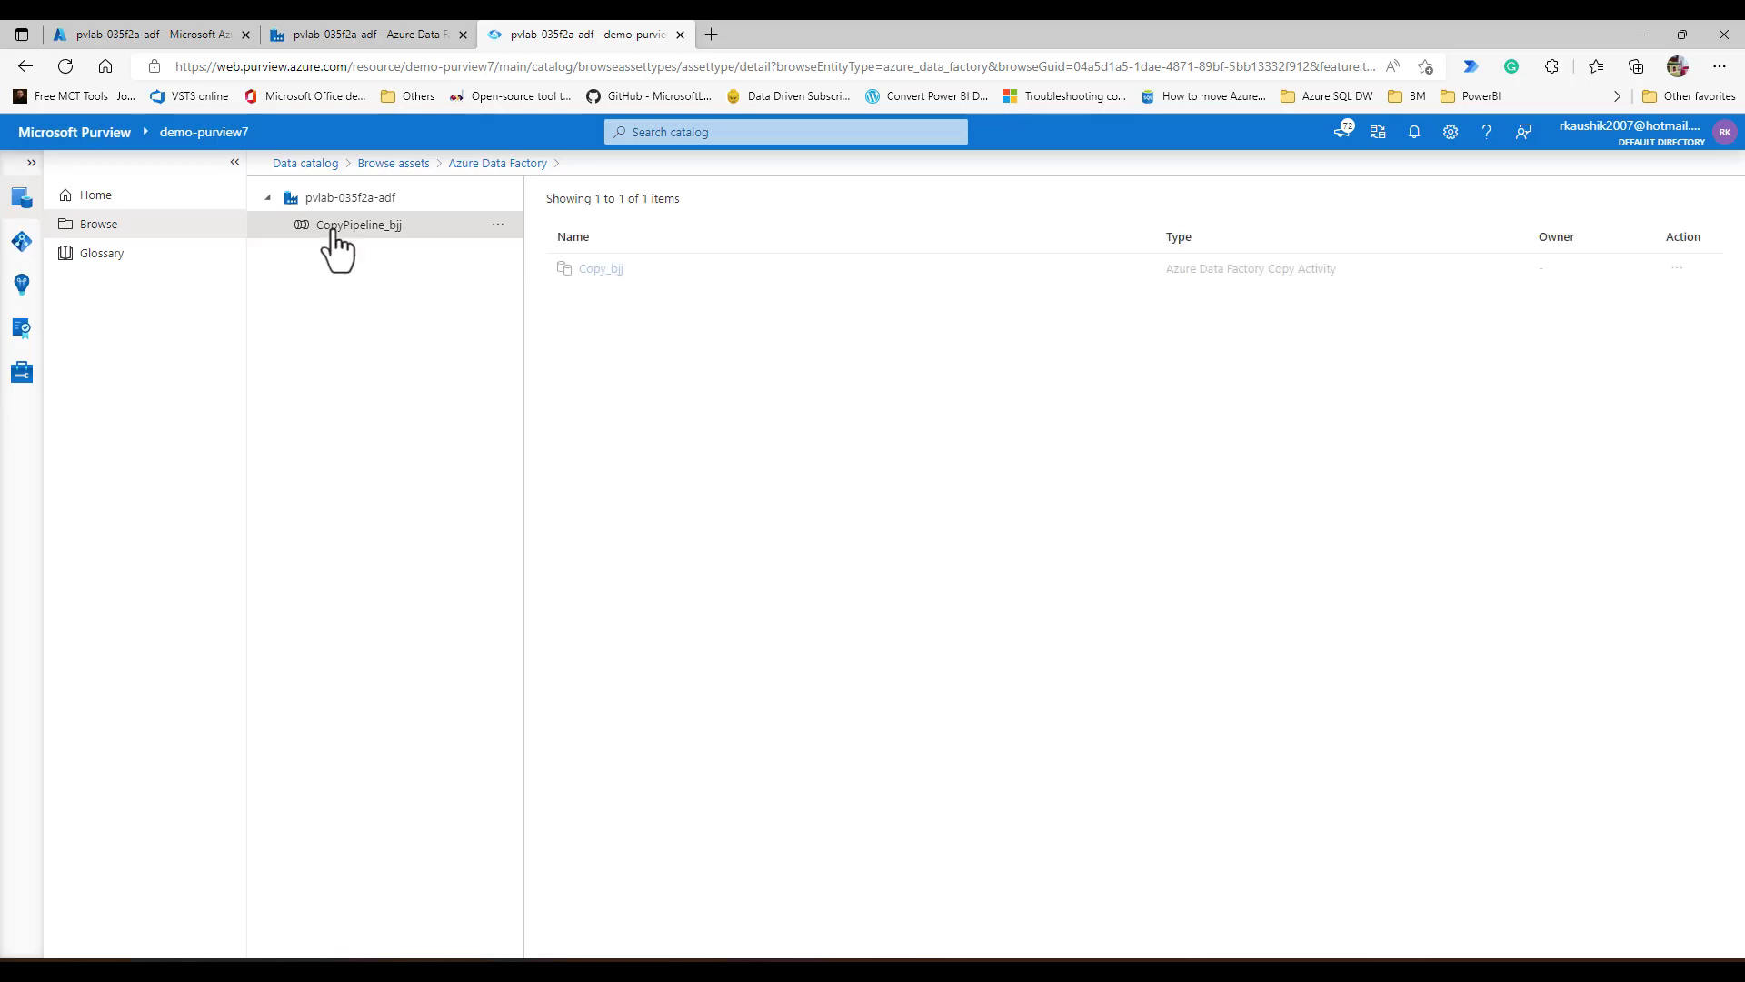
left_click(598, 270)
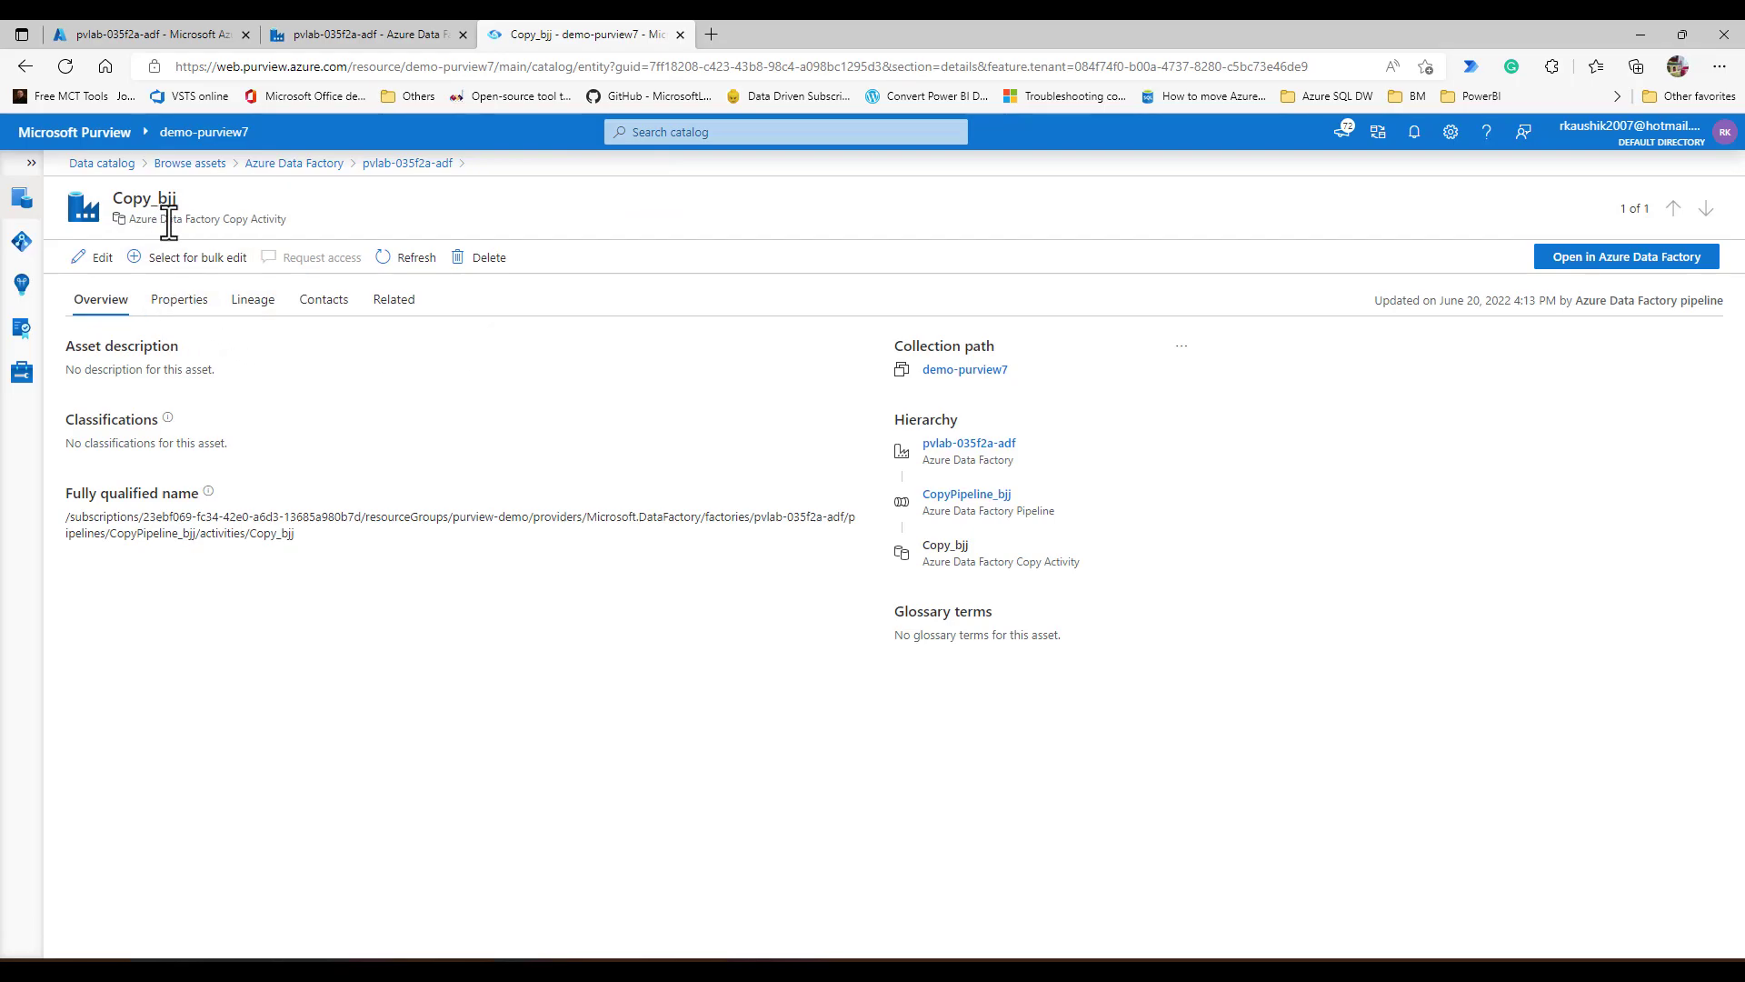
Examine the lineage of the Copy_bjj activity, checking its source resource sets and its merged output.
left_click(251, 300)
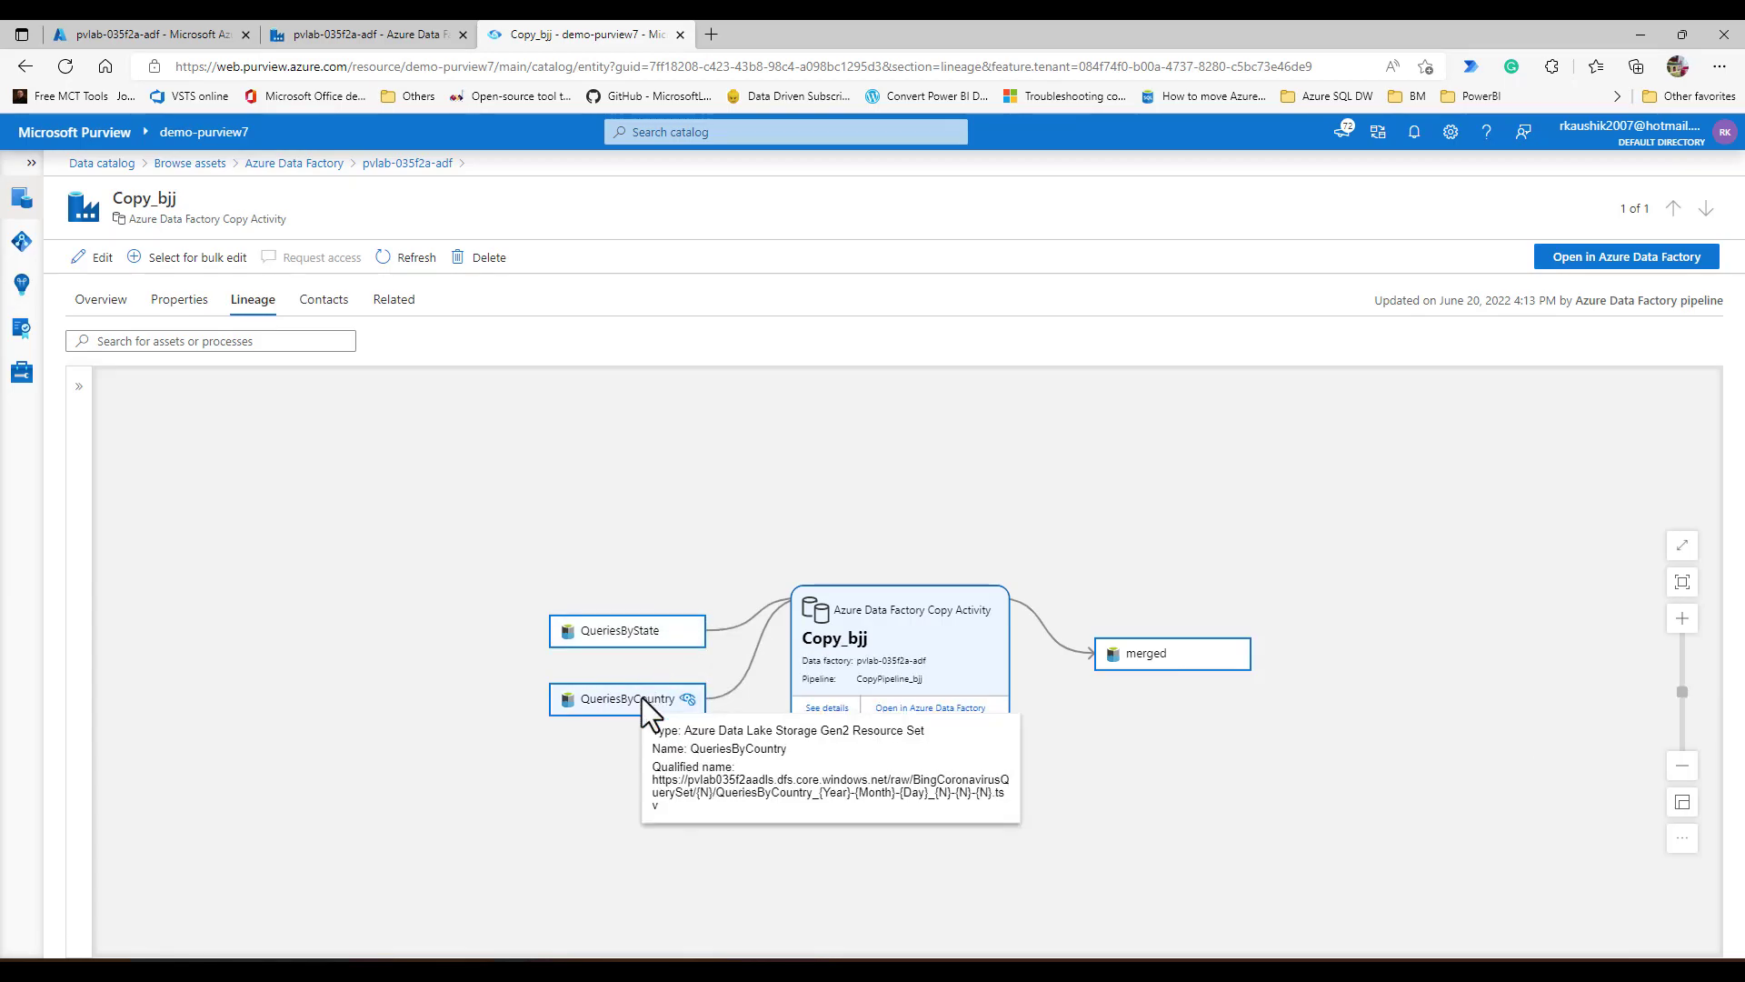
mouse_move(1171, 647)
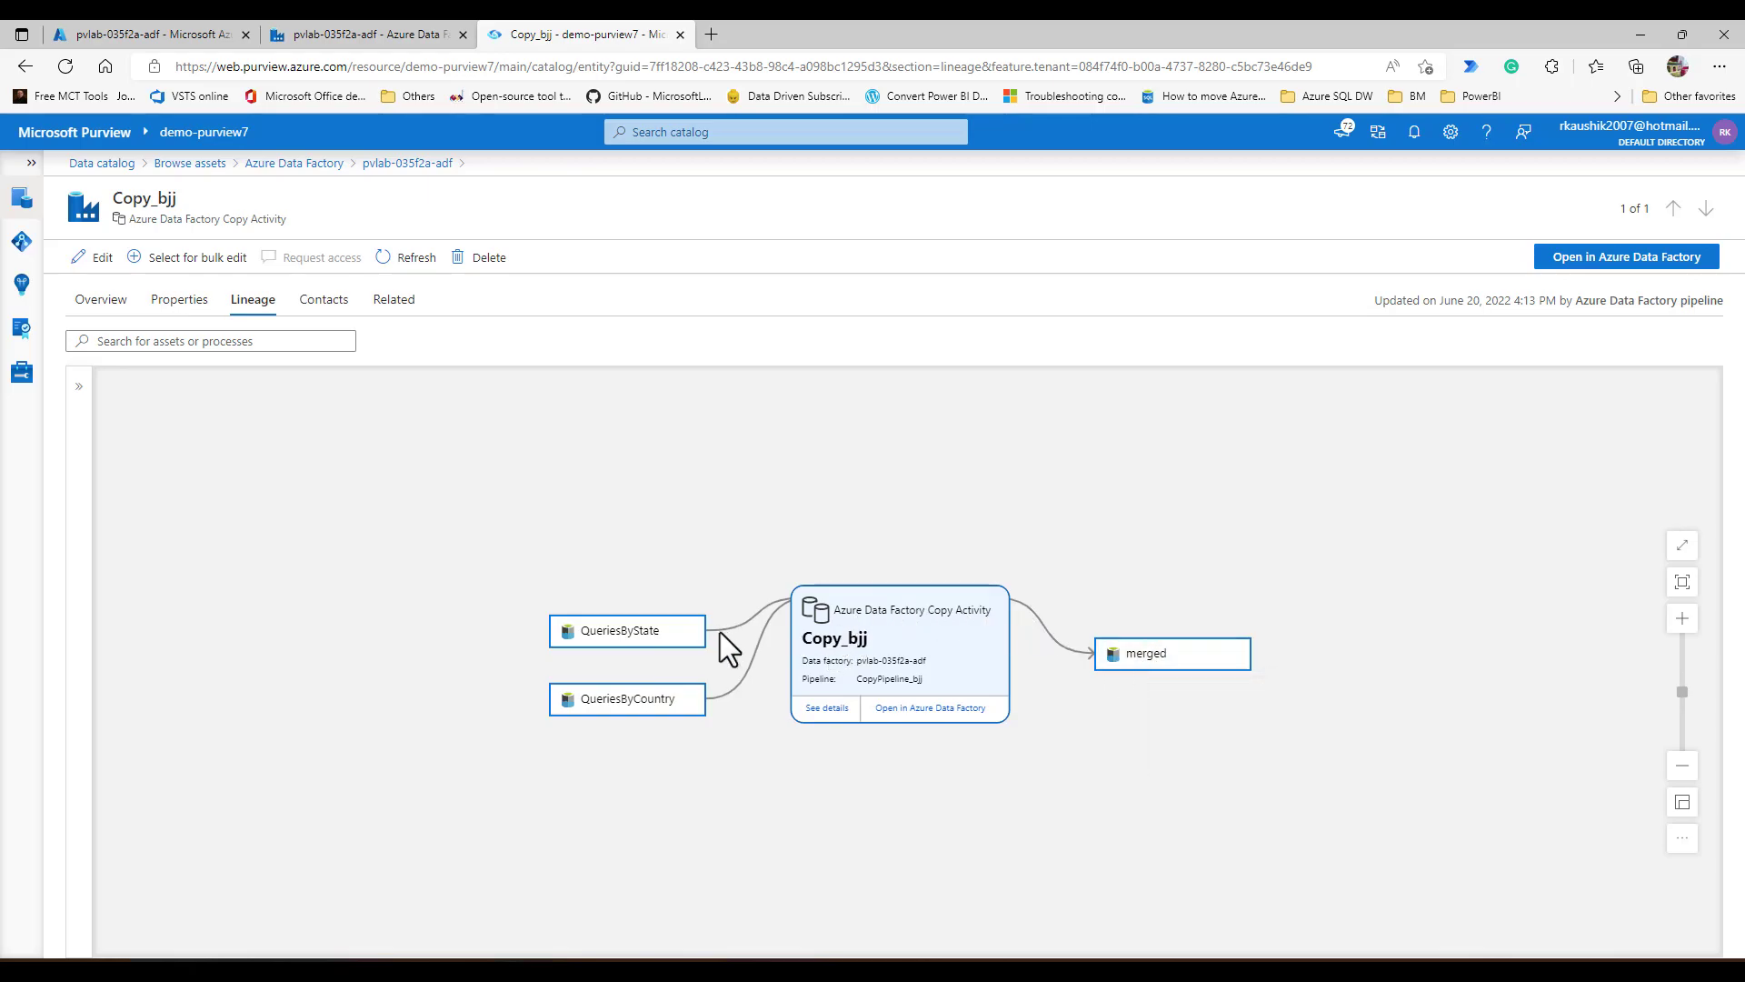
mouse_move(590, 634)
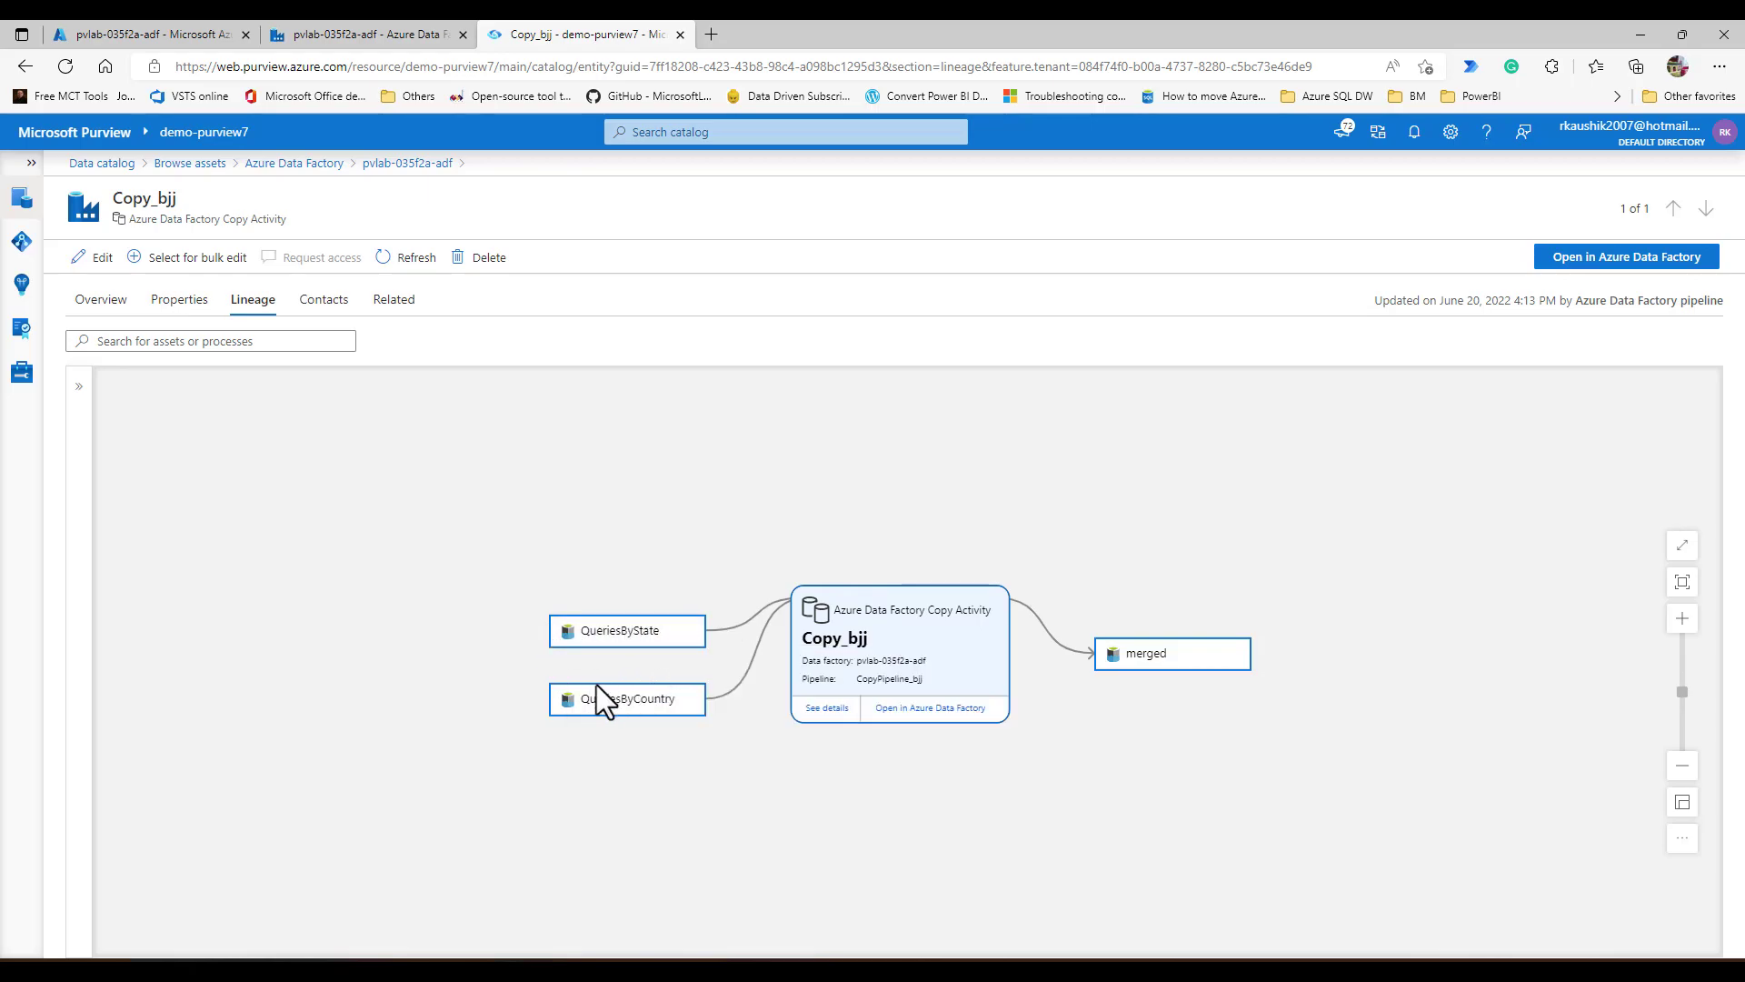
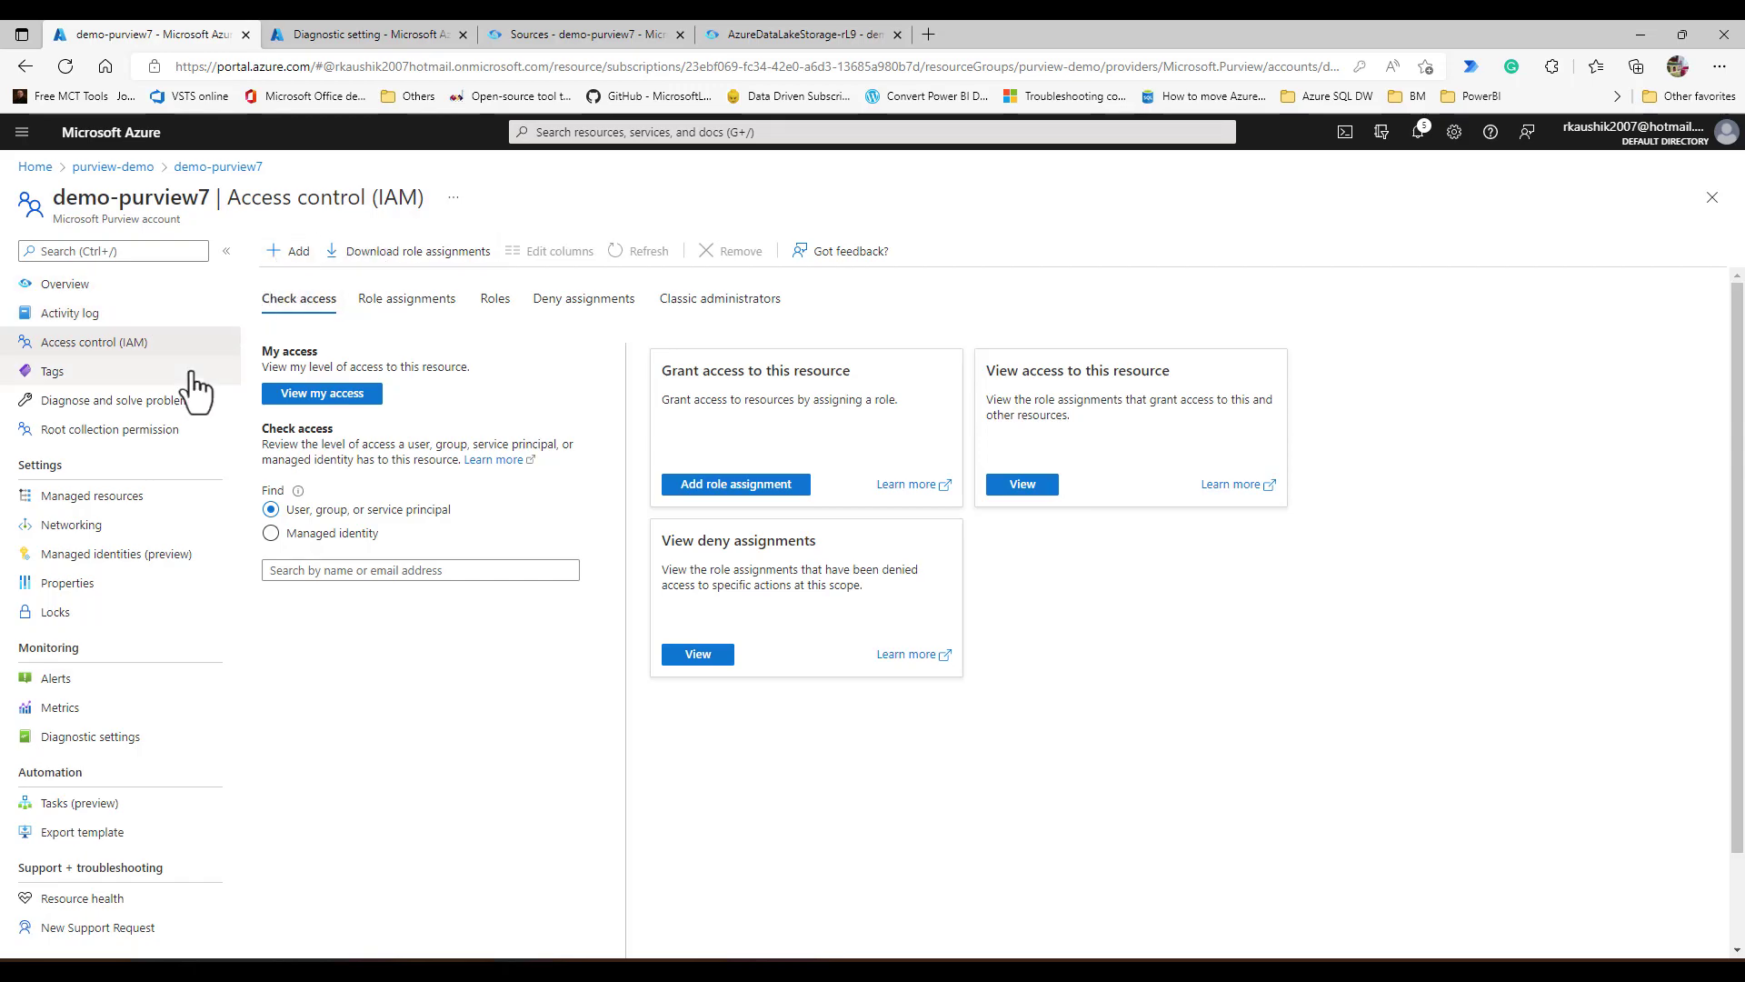
Start a new role assignment for the demo-purview7 account, searching the roles for "Monitor" and selecting Monitoring Reader.
left_click(289, 256)
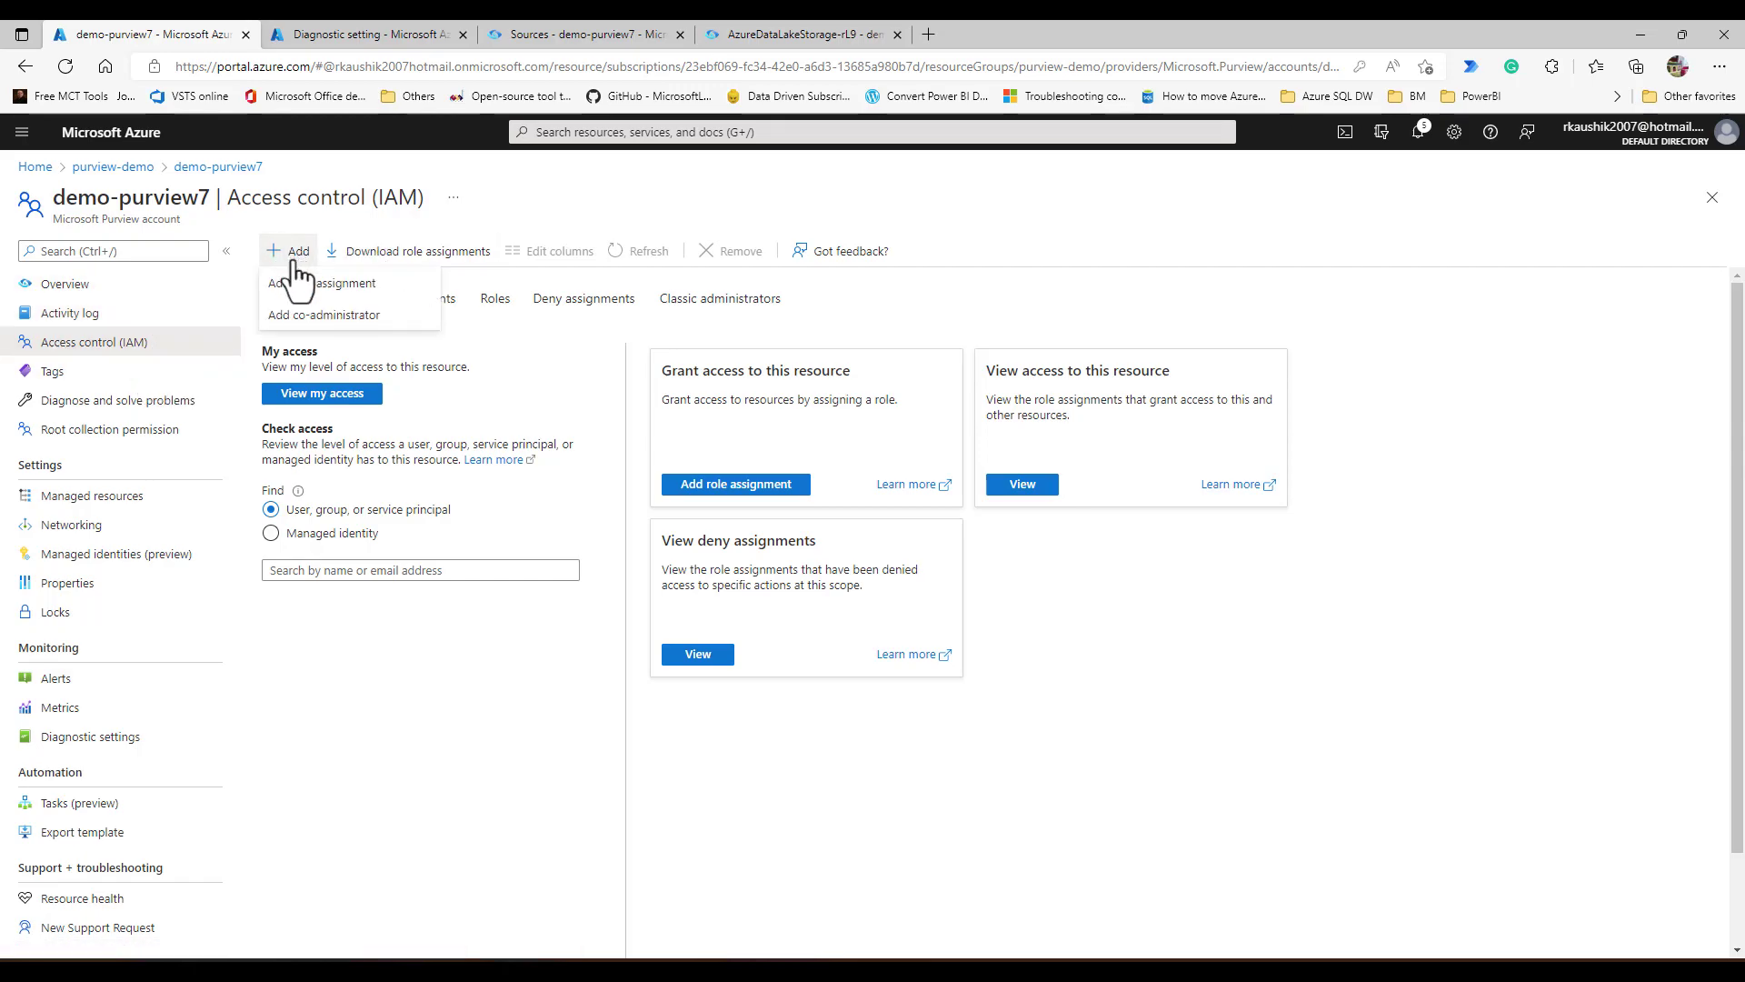
left_click(295, 285)
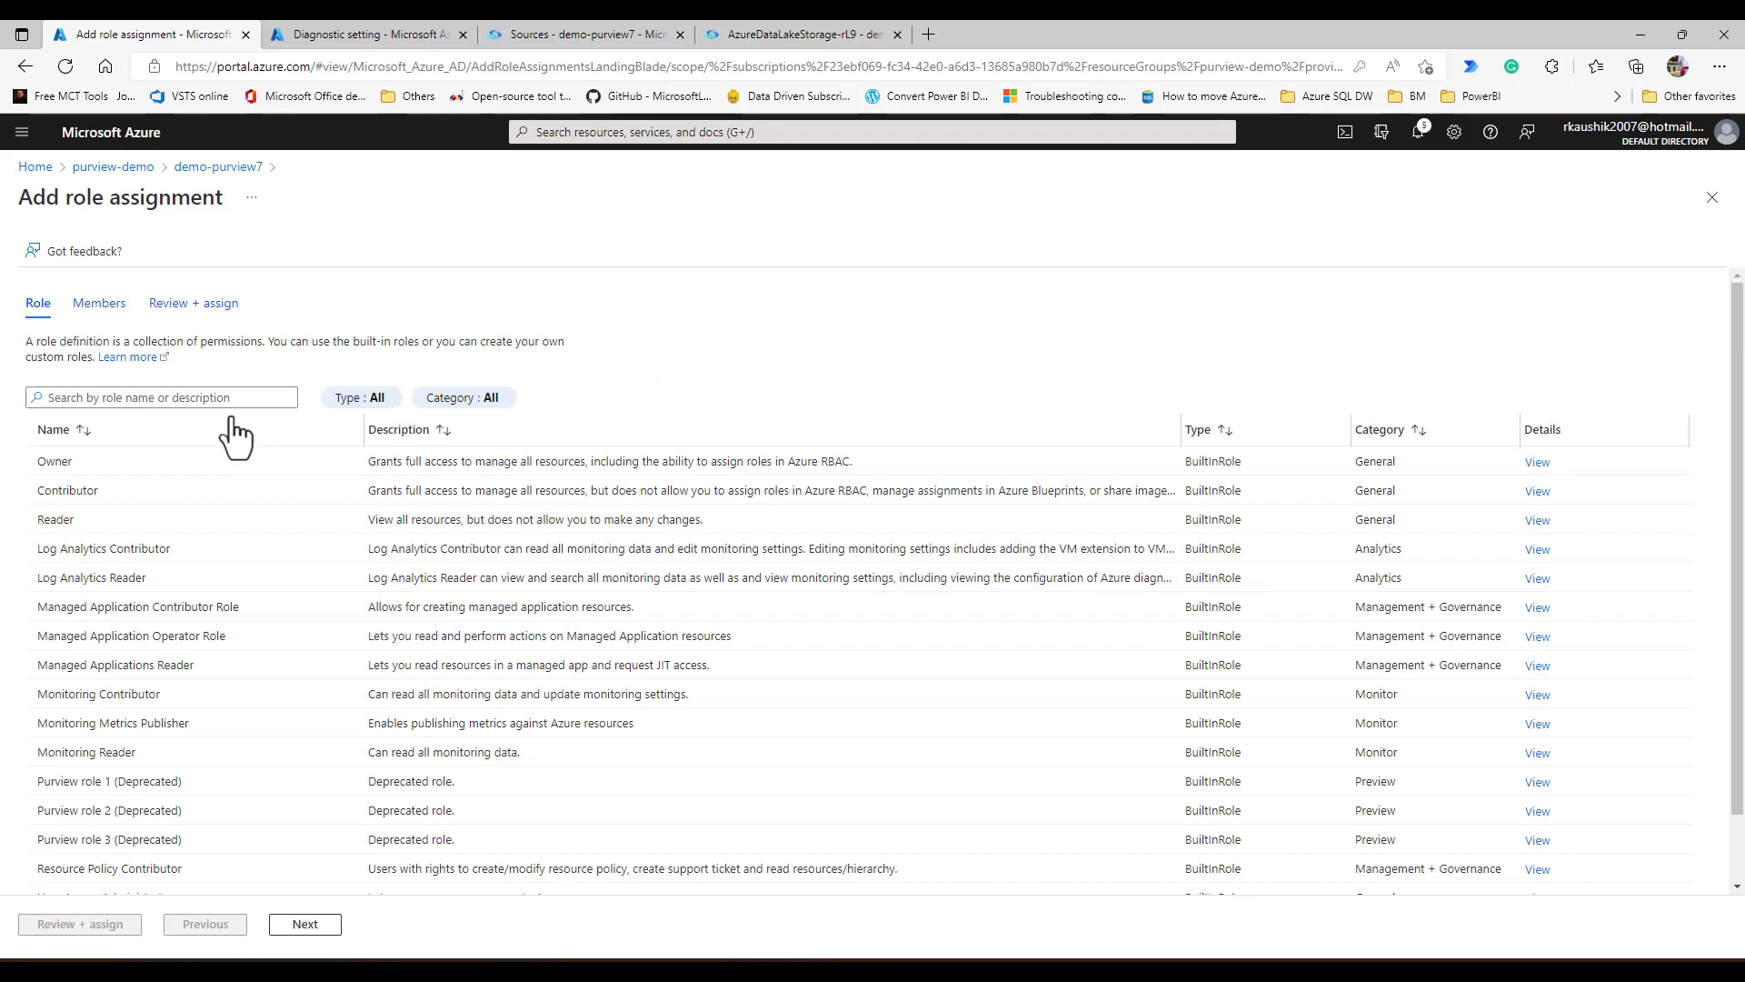
left_click(182, 398)
type("Monitor")
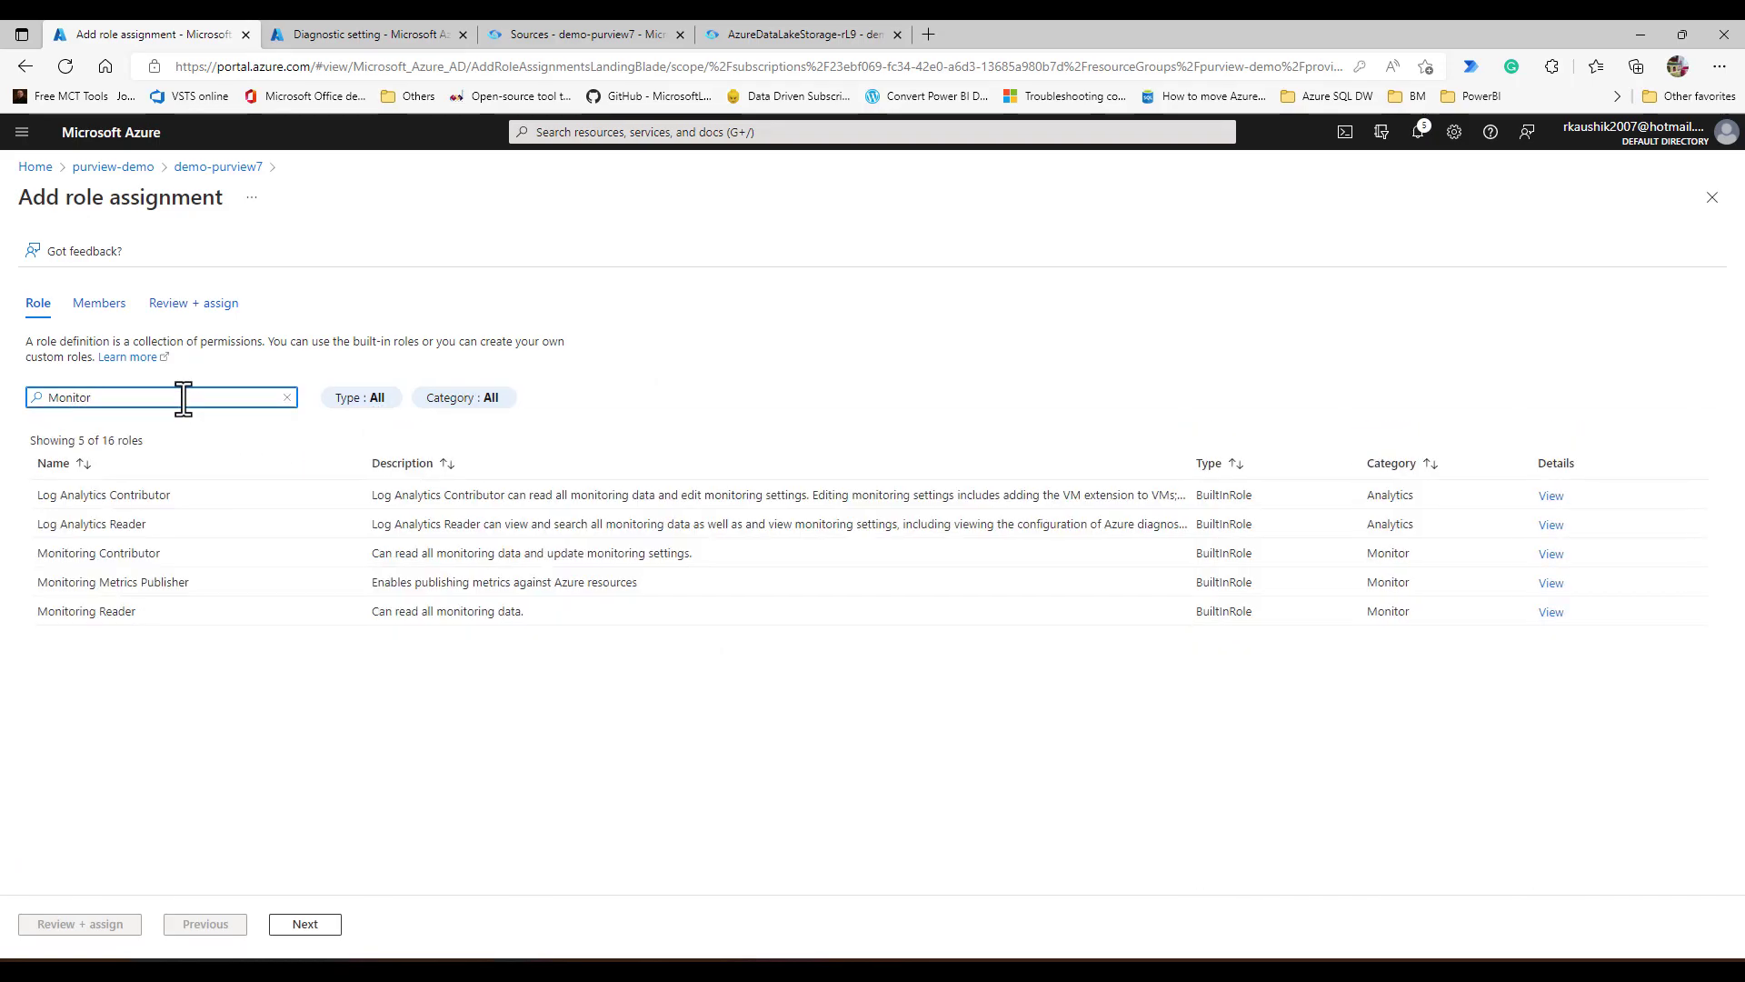
left_click(97, 612)
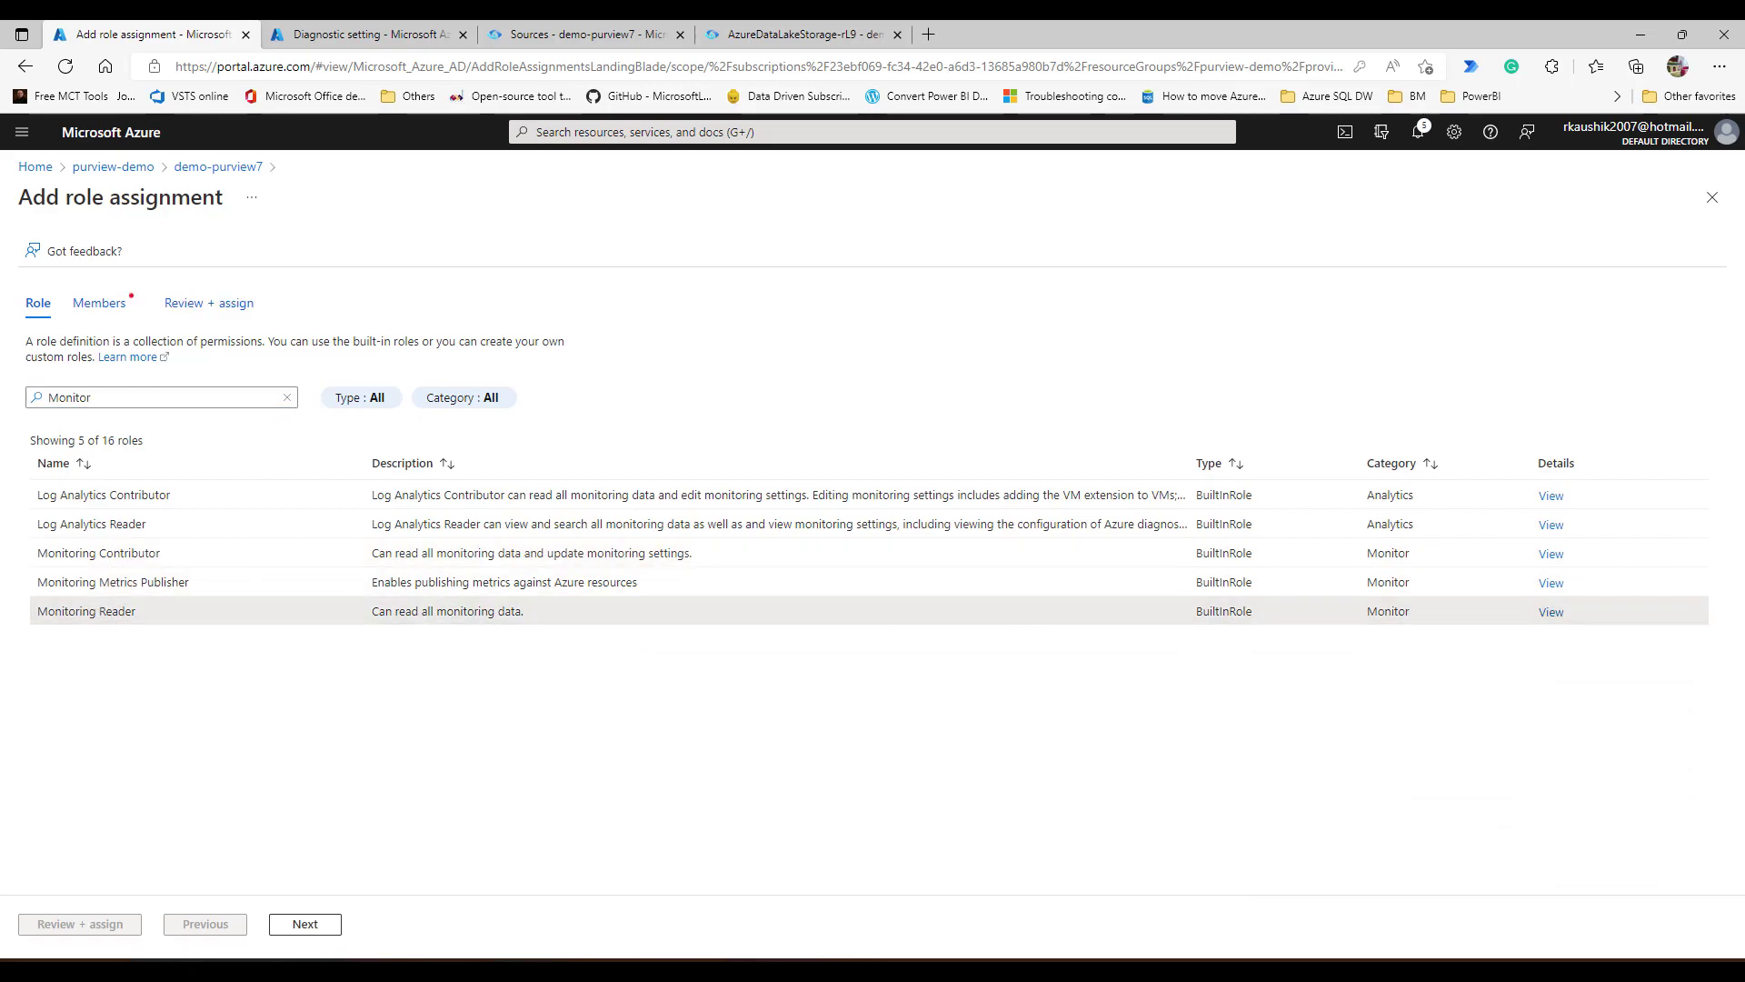
left_click(306, 924)
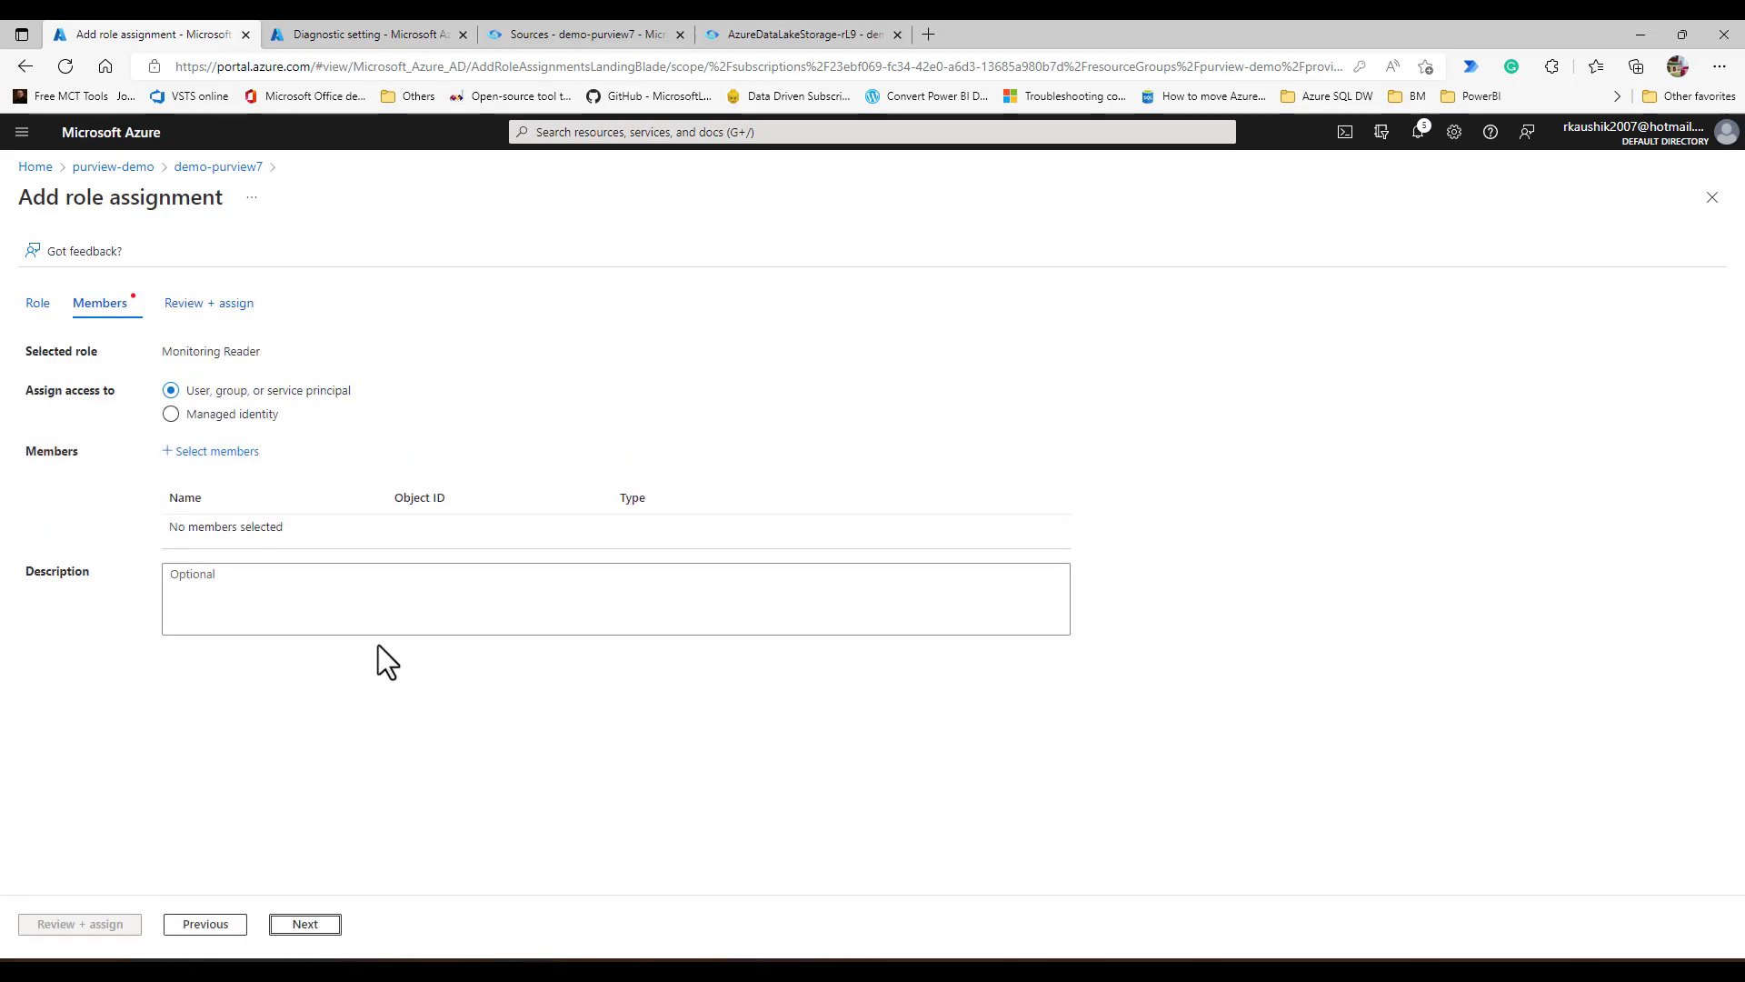
Search for the account owner's name, add that user as the role member, and review and assign the role.
left_click(188, 451)
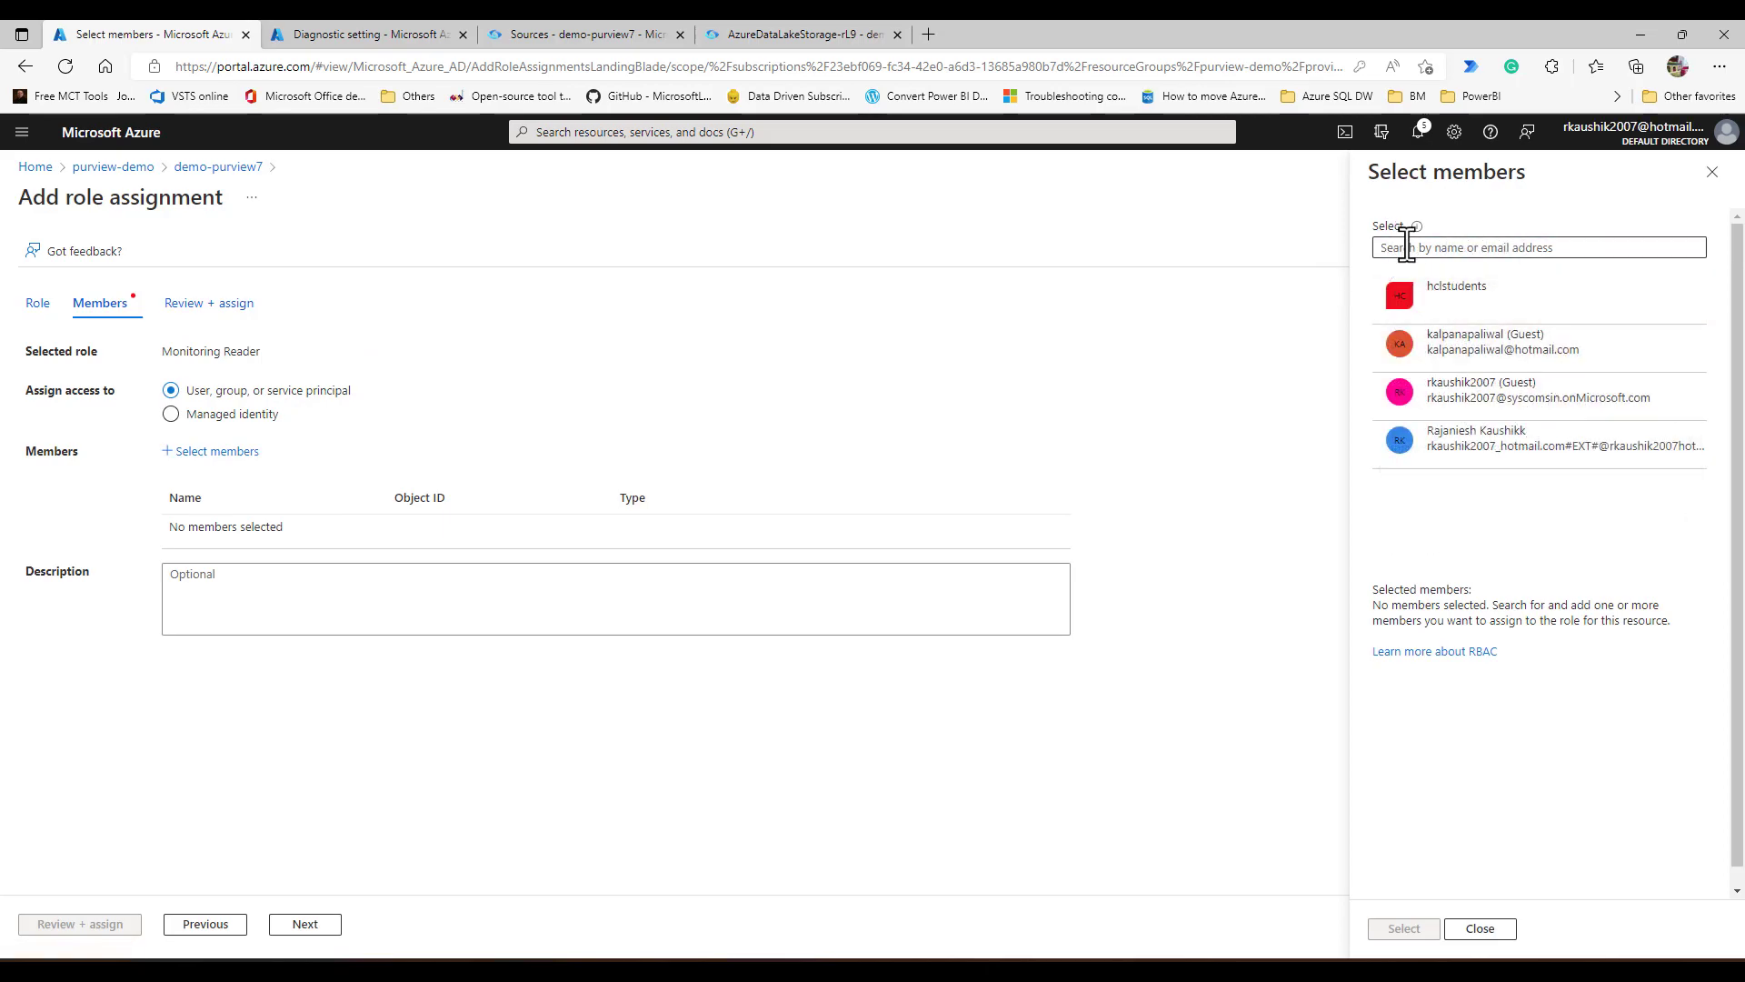
left_click(1406, 247)
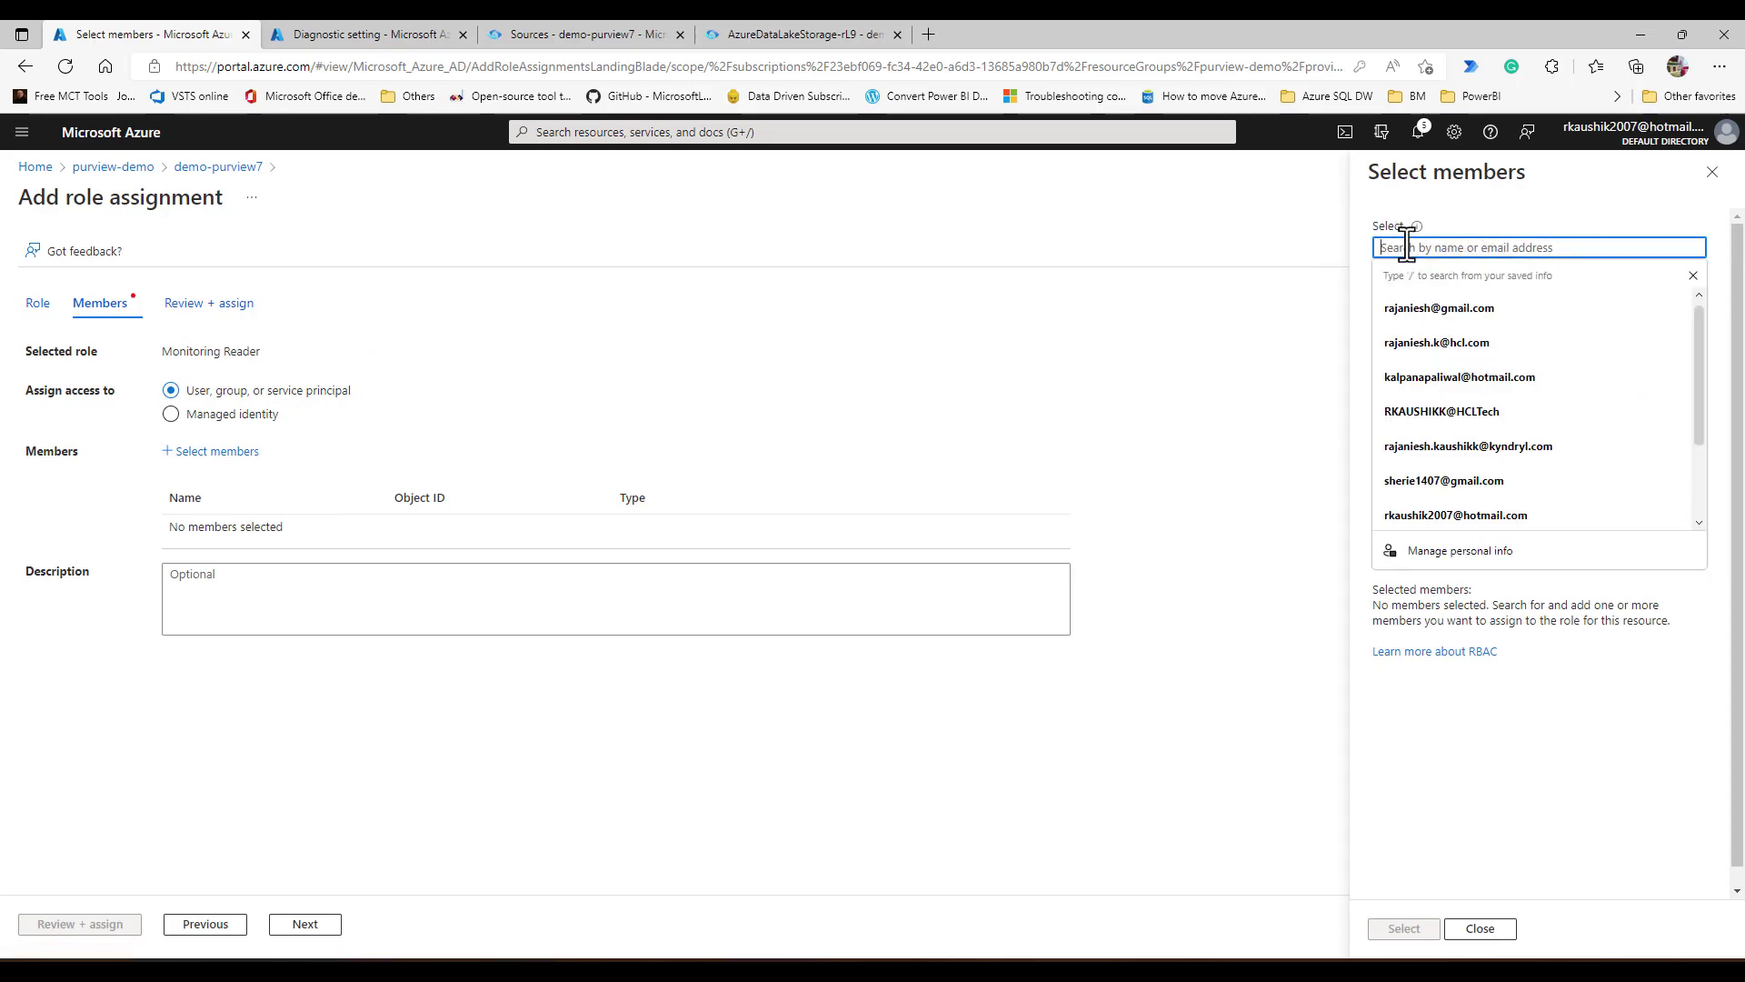
type("rra")
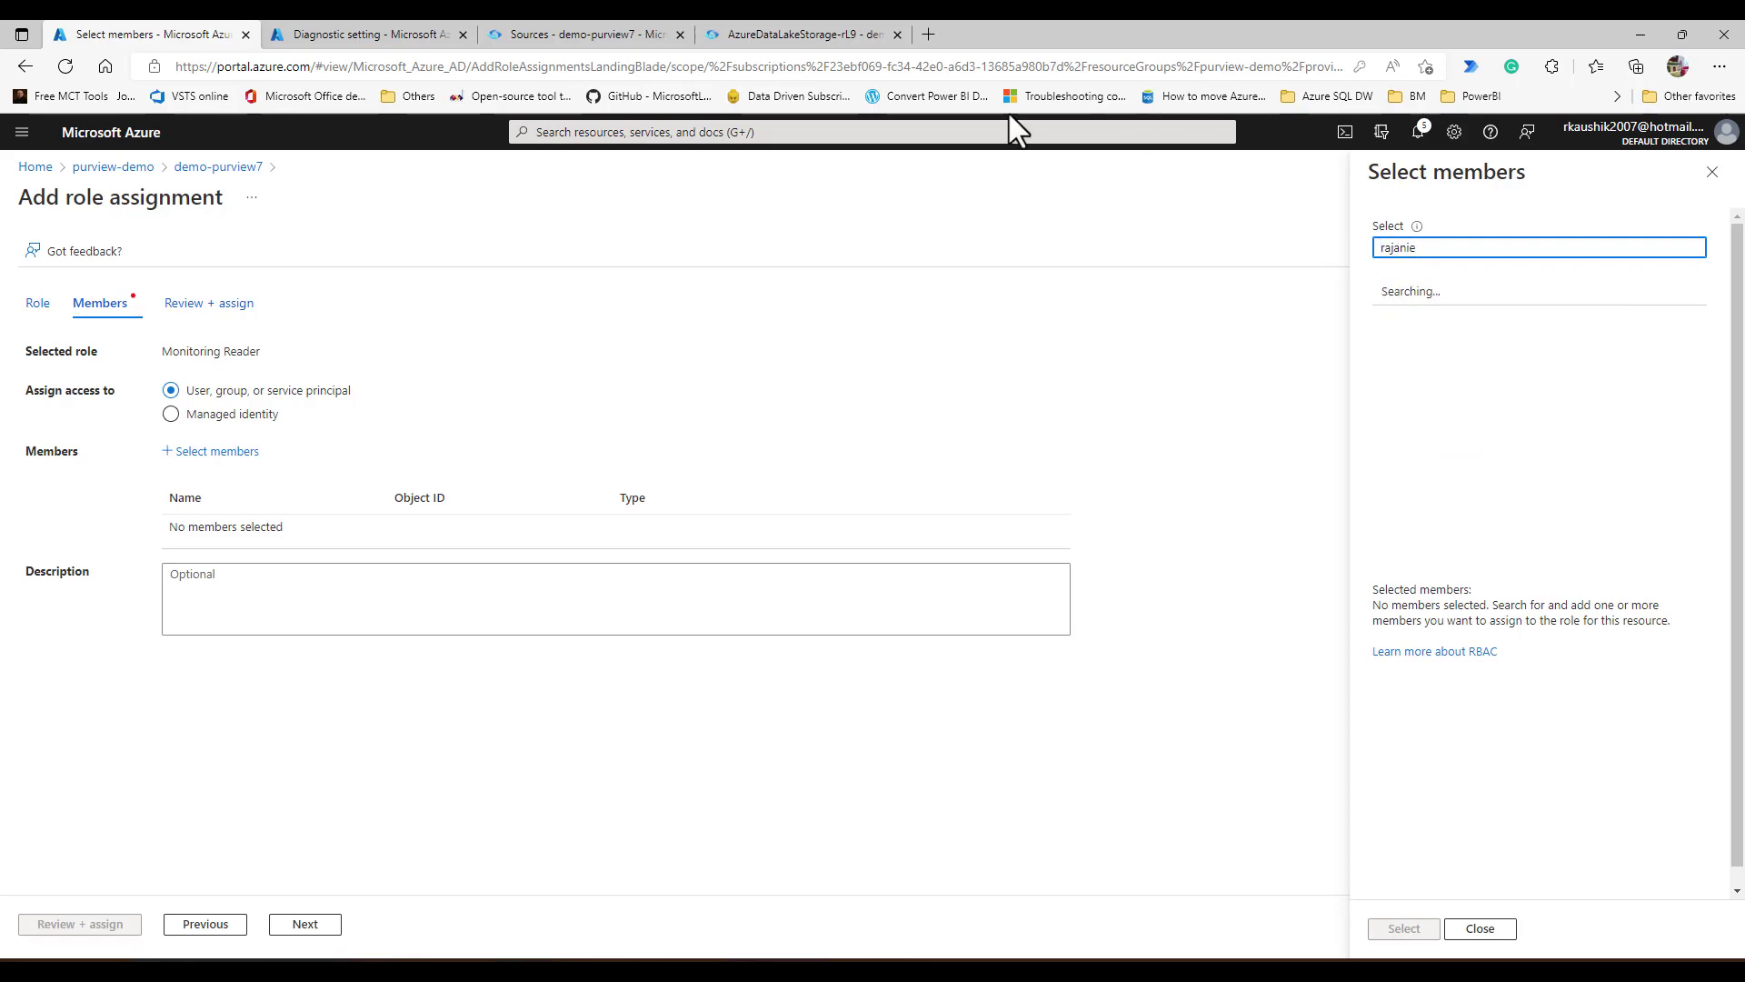
left_click(1436, 316)
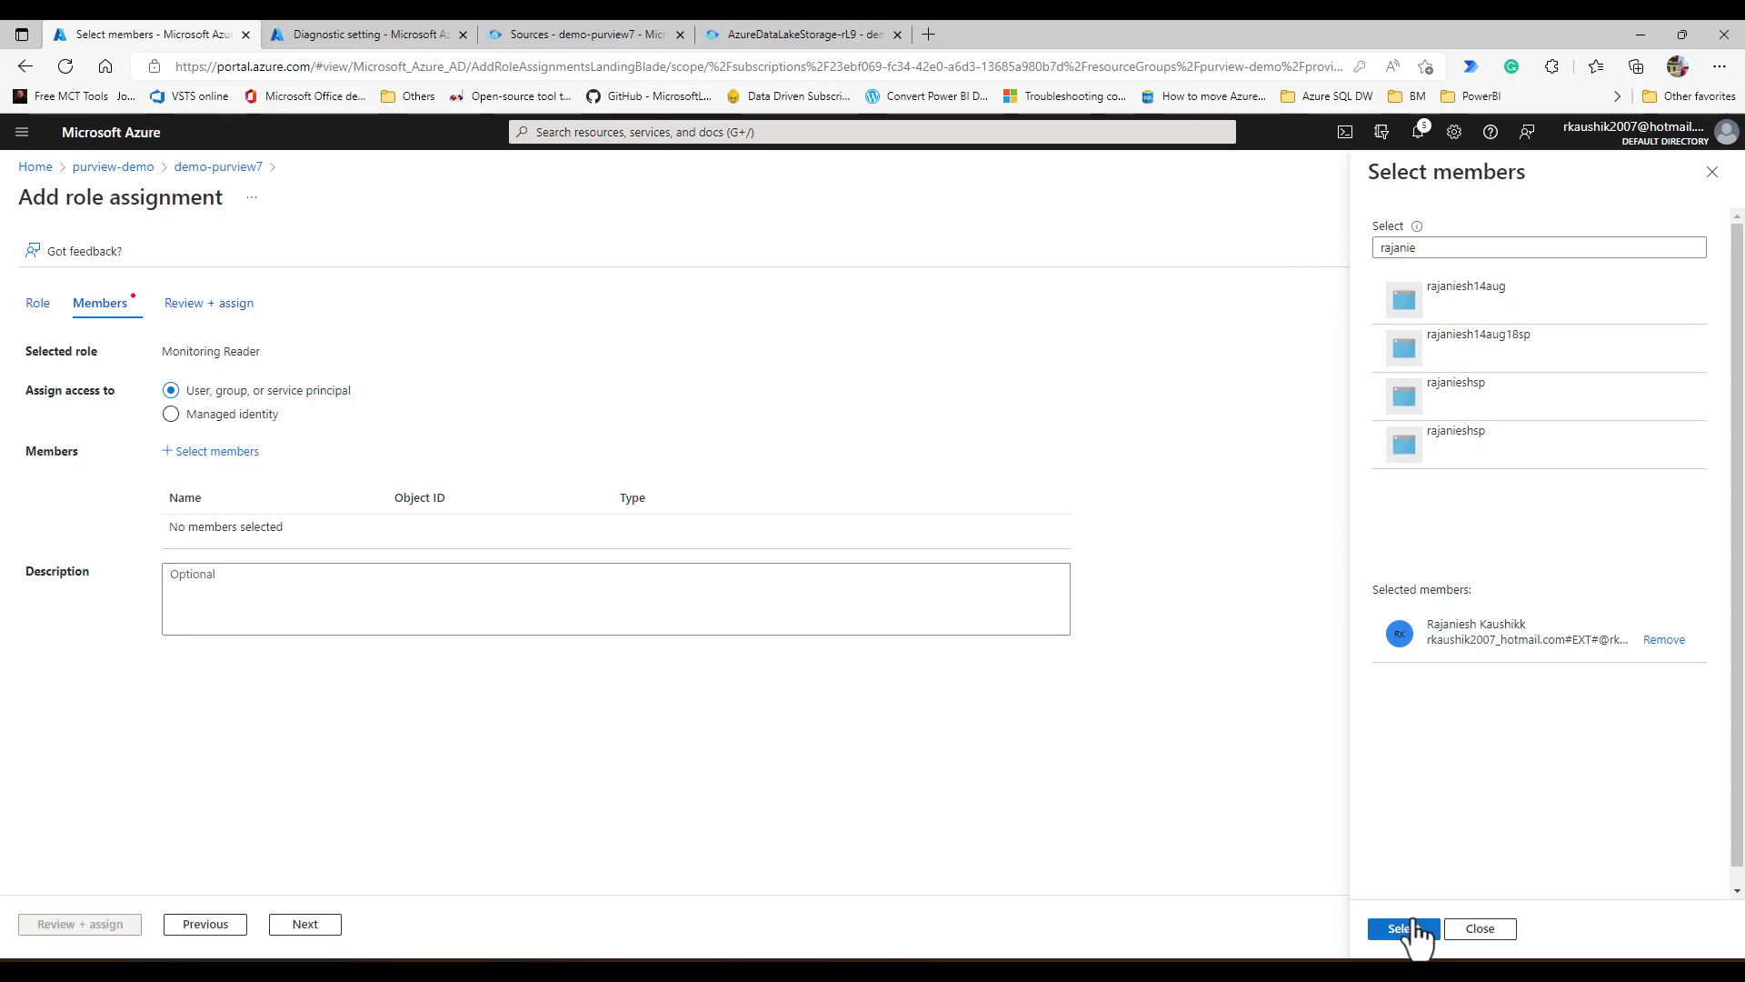
left_click(1404, 927)
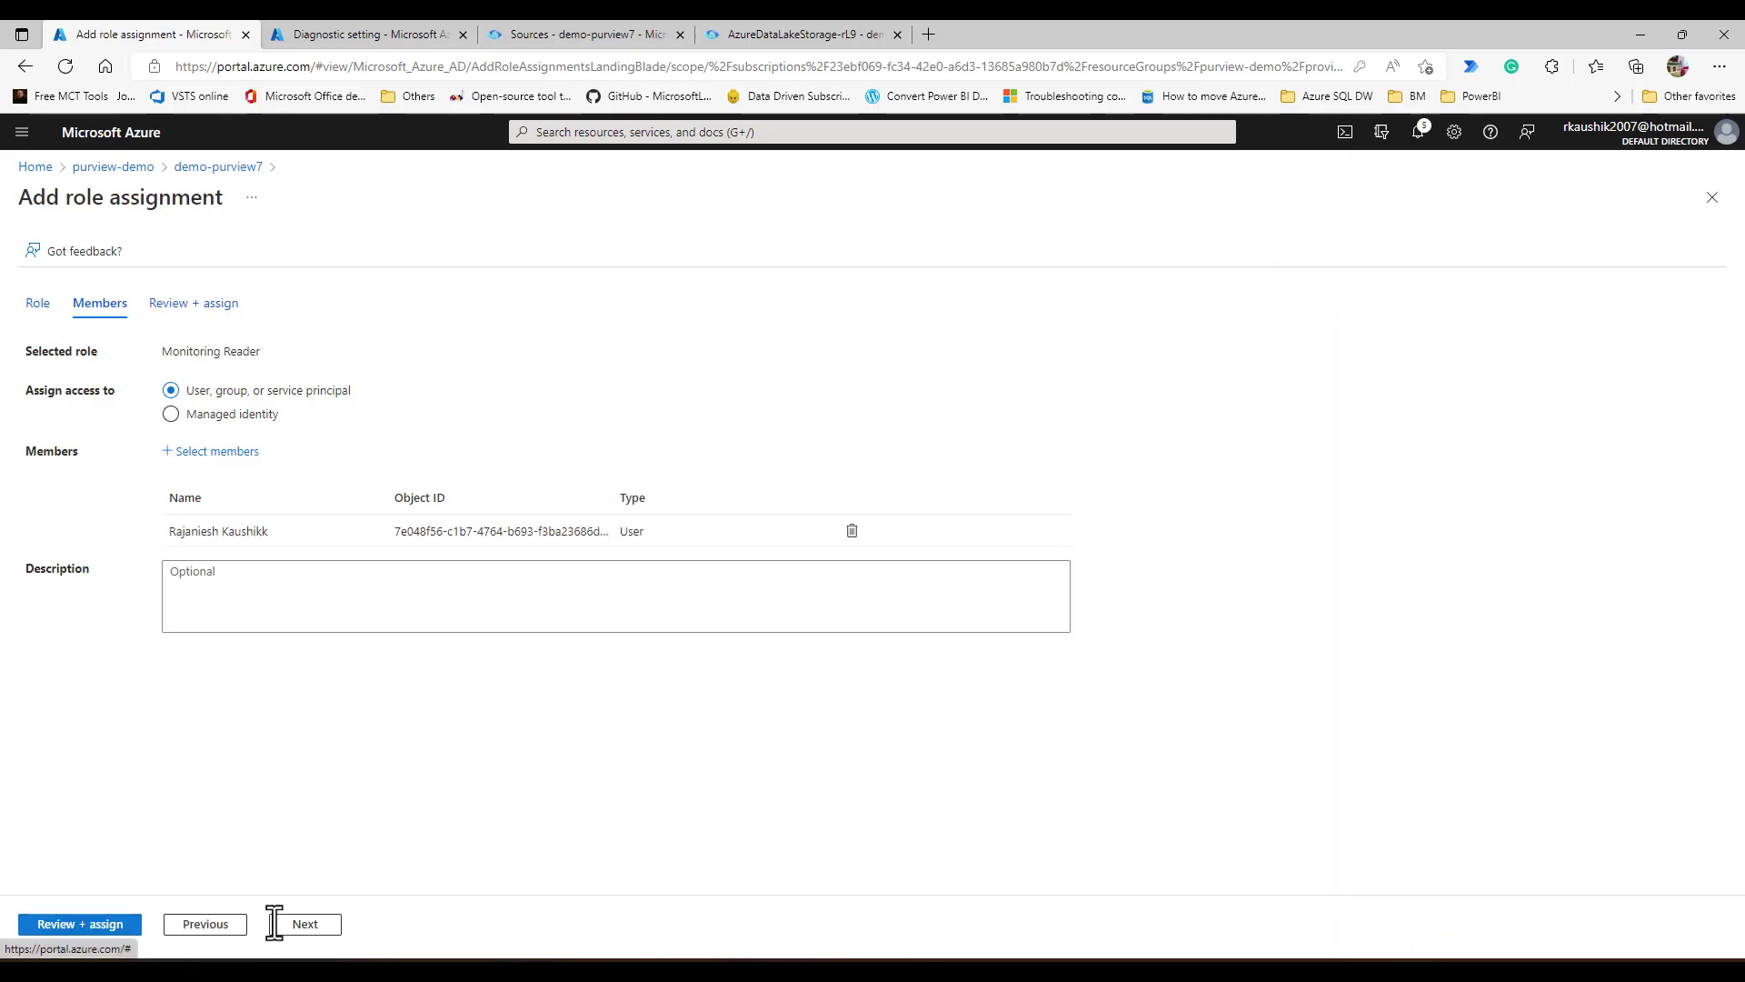
left_click(324, 923)
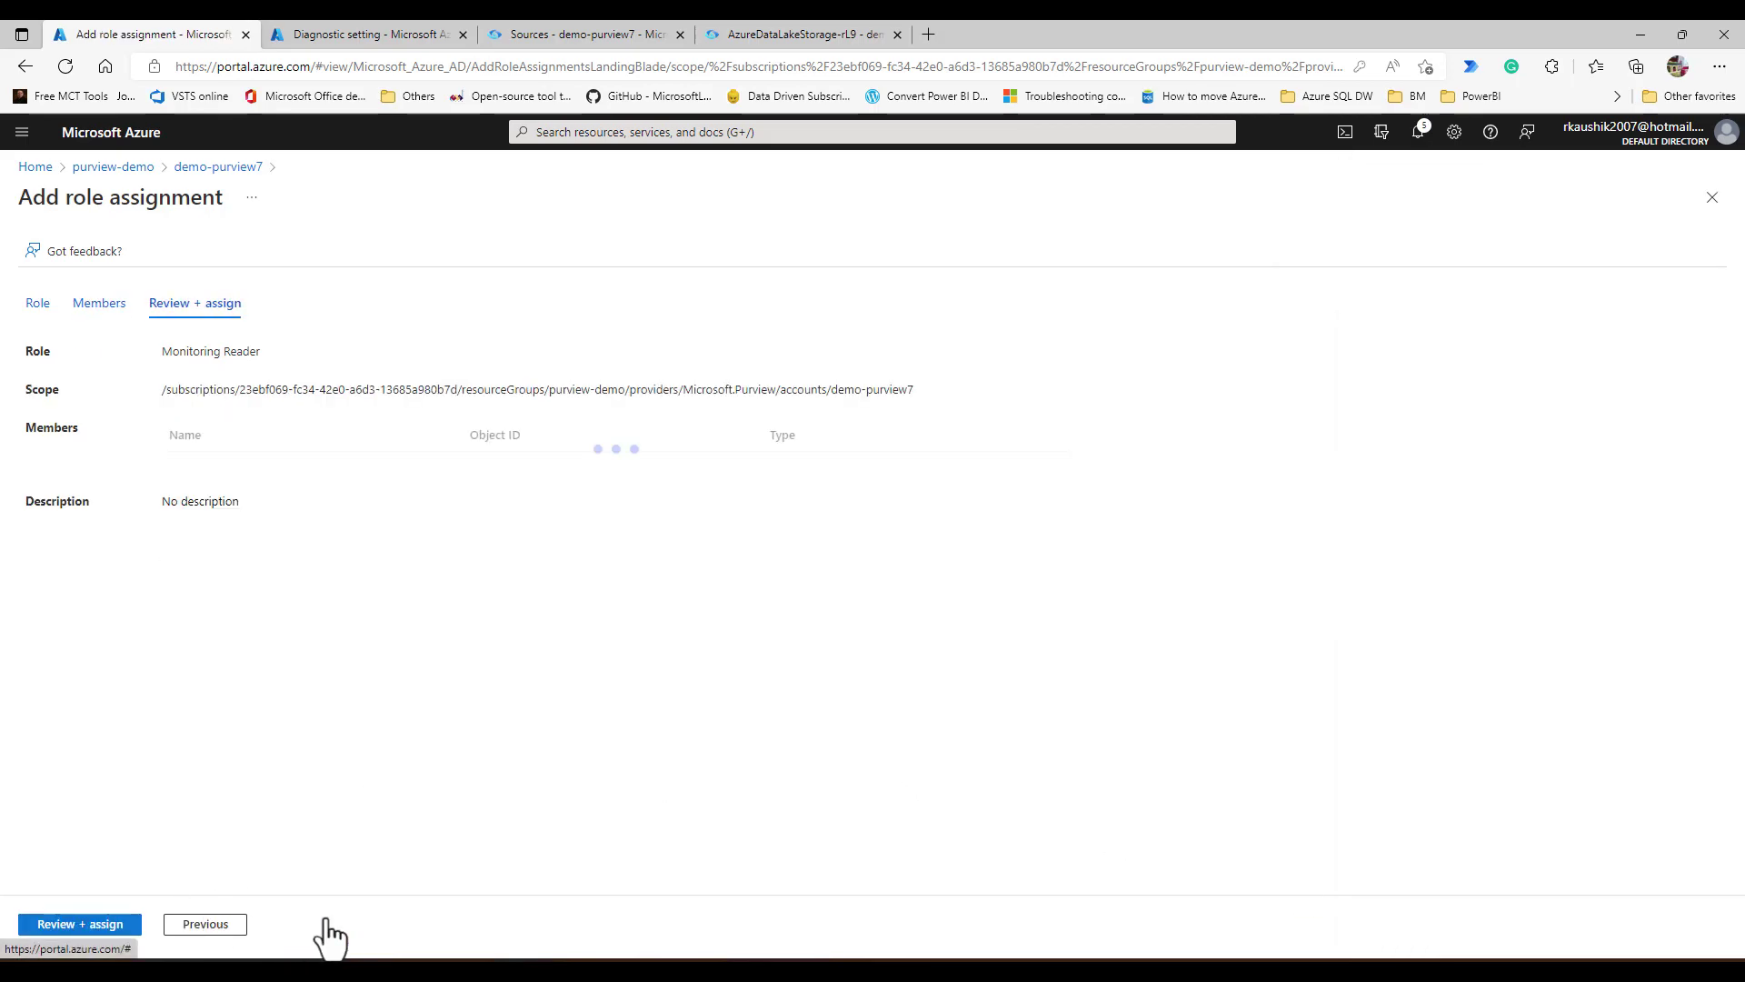
left_click(80, 924)
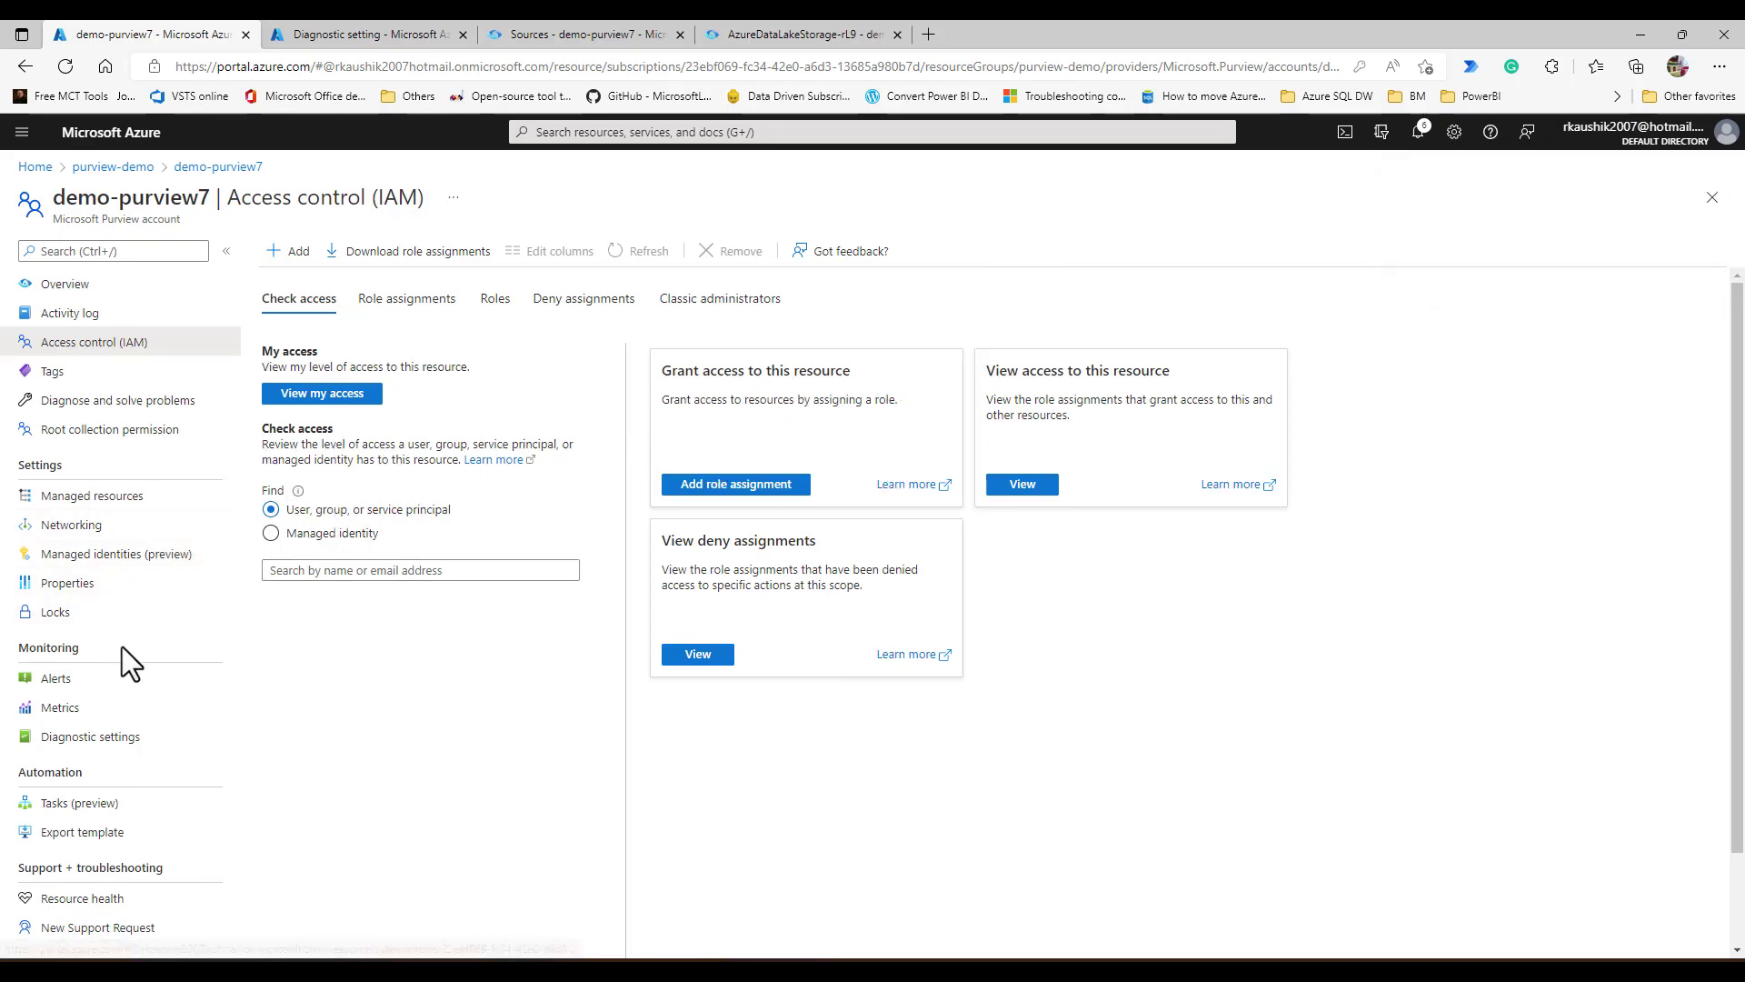
View the metrics of the demo-purview7 account, charting Data Map Storage Size and switching the metric to Scan Completed.
left_click(92, 713)
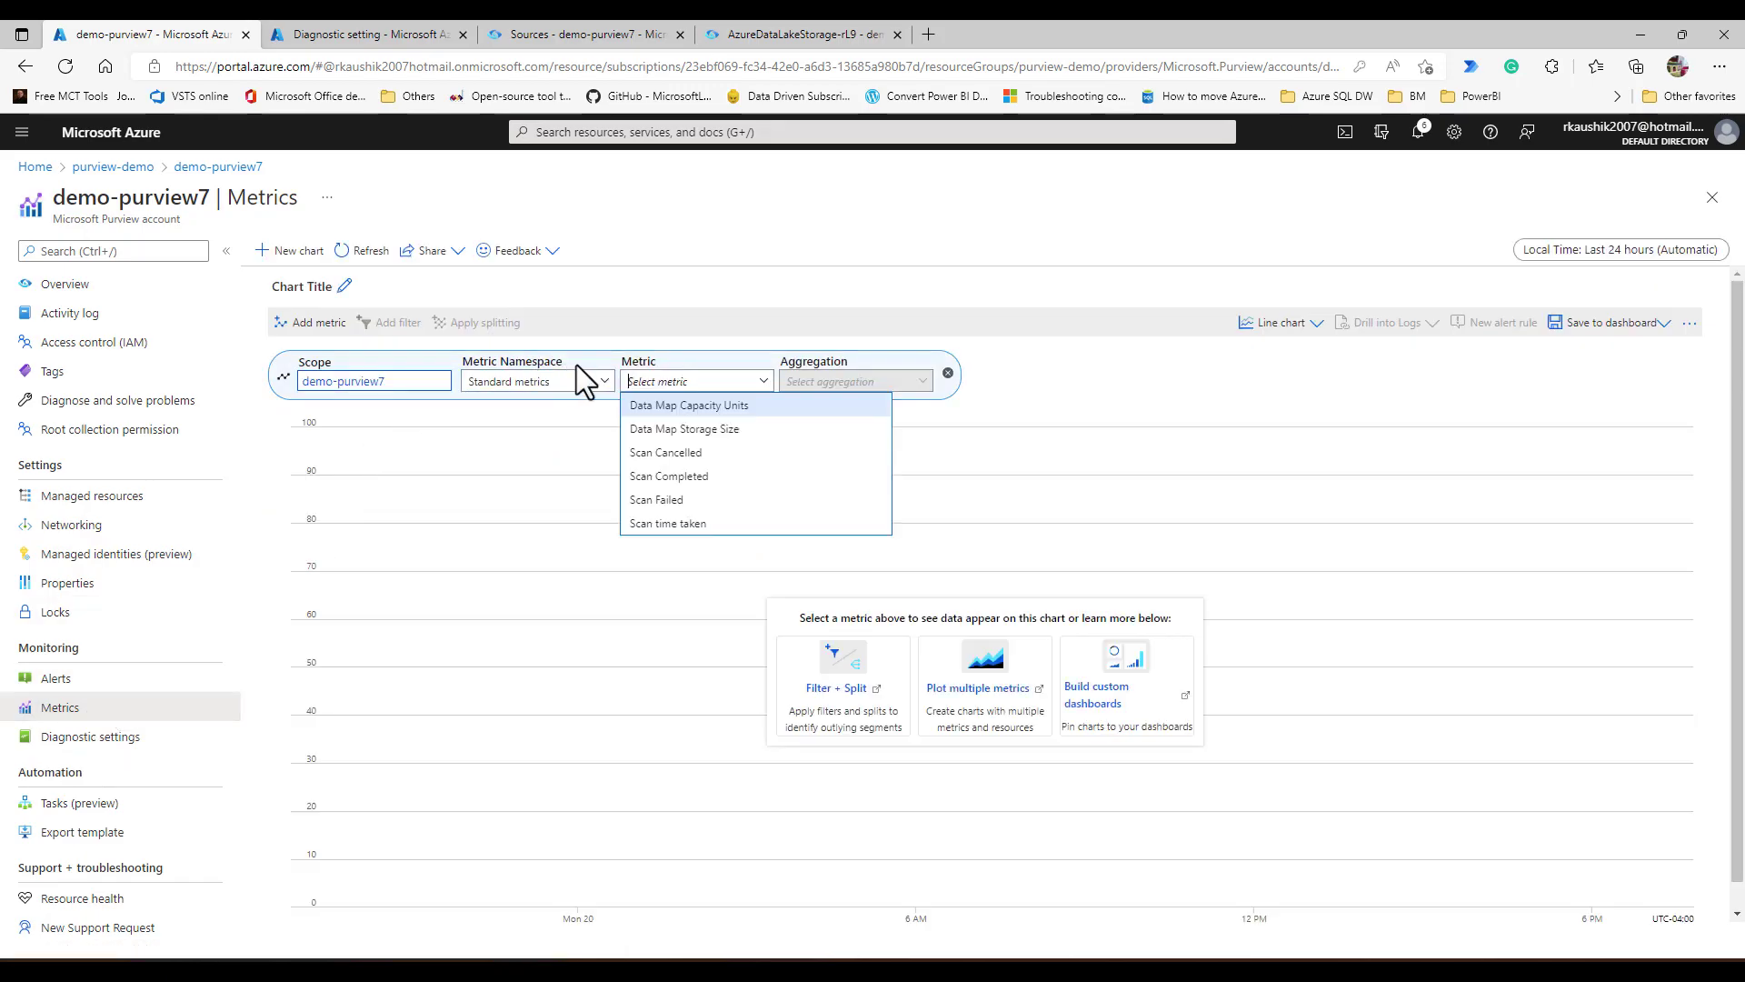
left_click(683, 425)
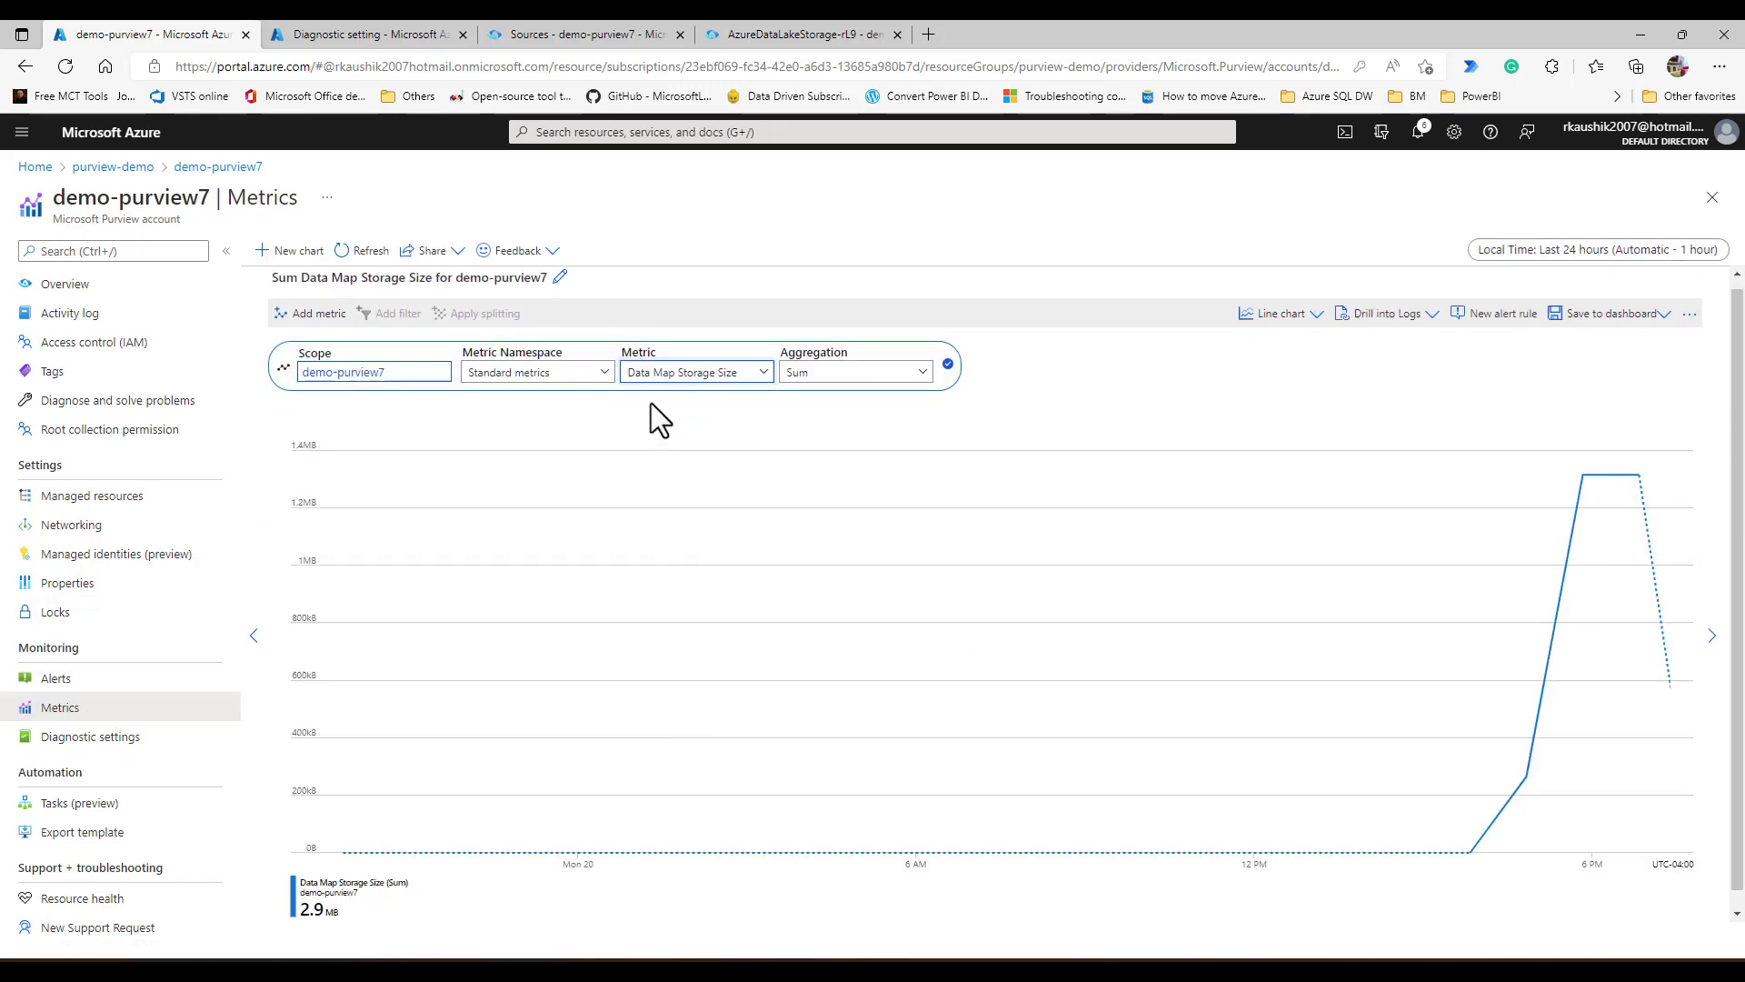
left_click(694, 372)
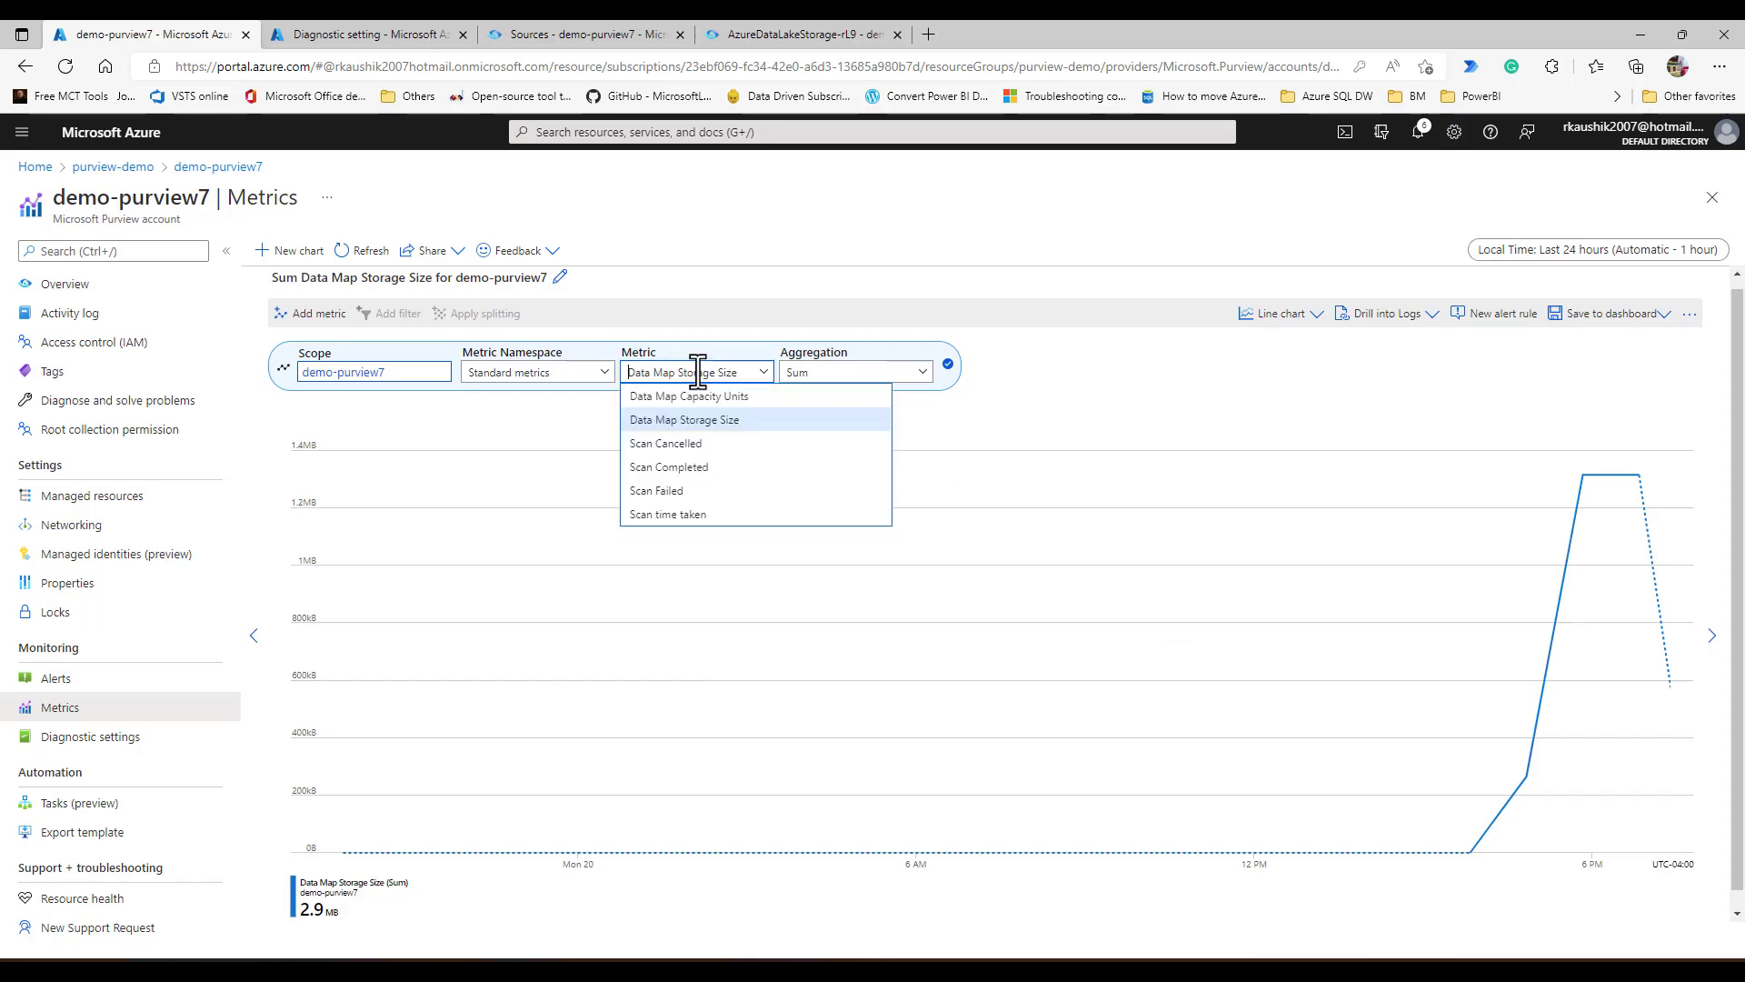
left_click(672, 466)
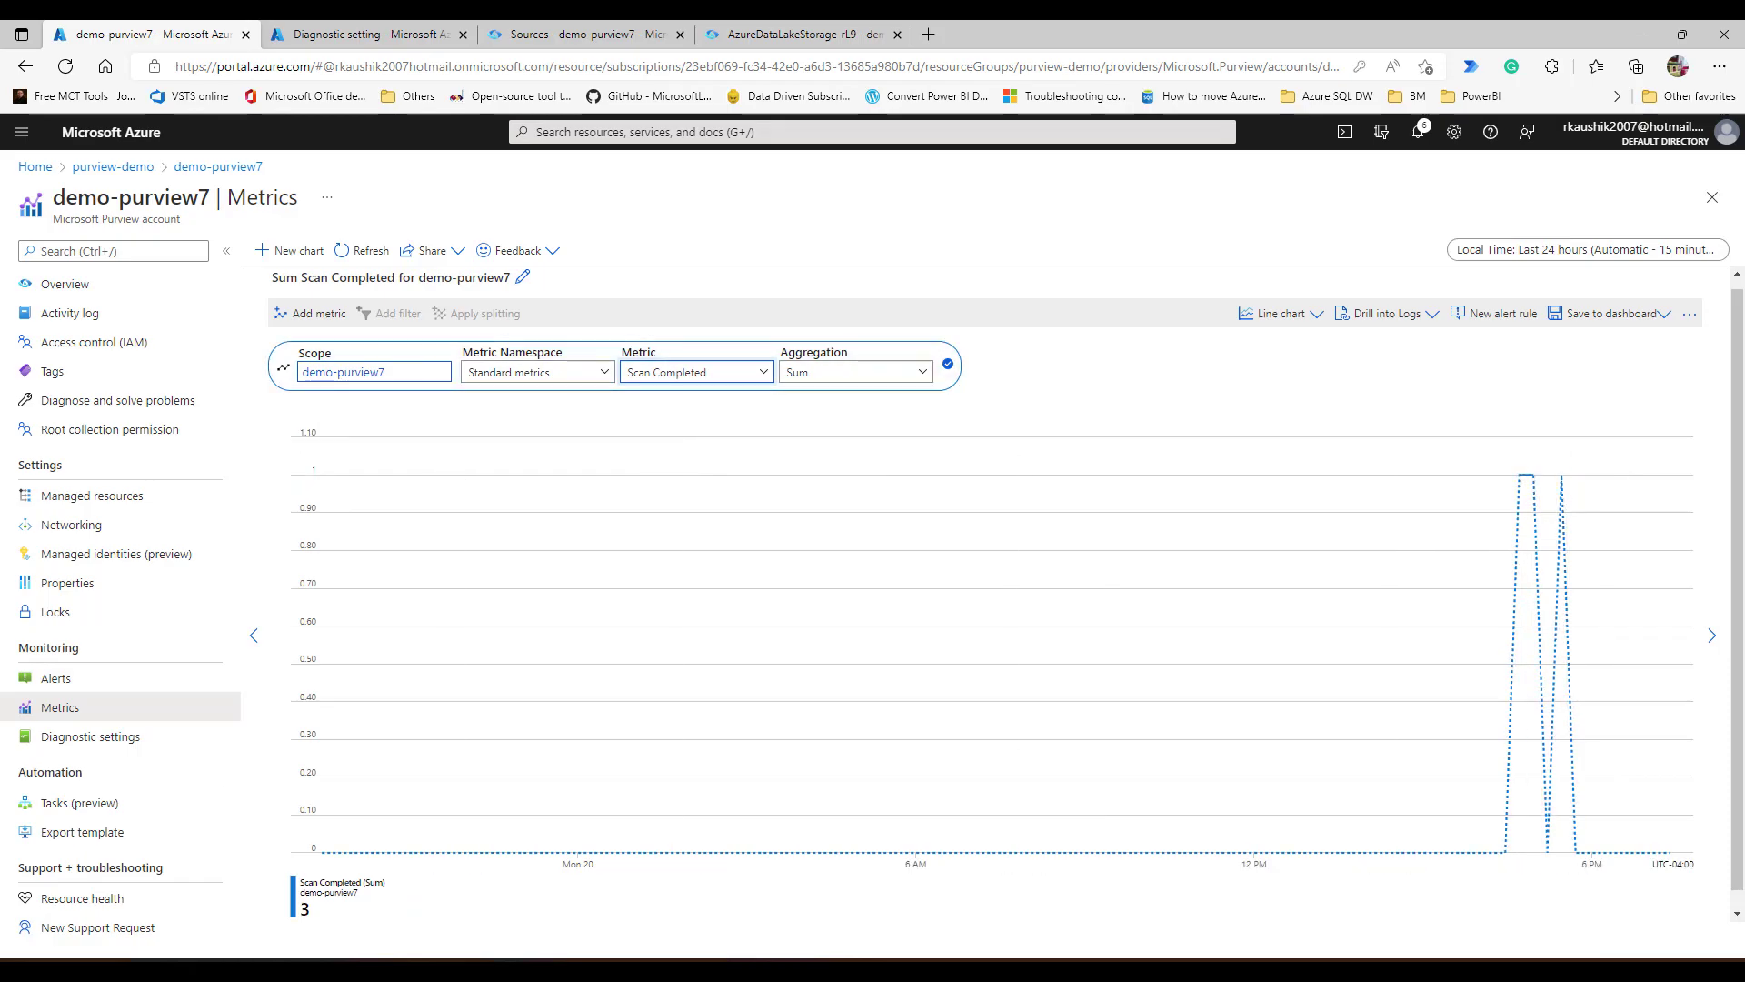
Compare the Scan Completed metric as an area chart, bar chart, scatter chart and grid, and return it to a line chart.
left_click(1272, 314)
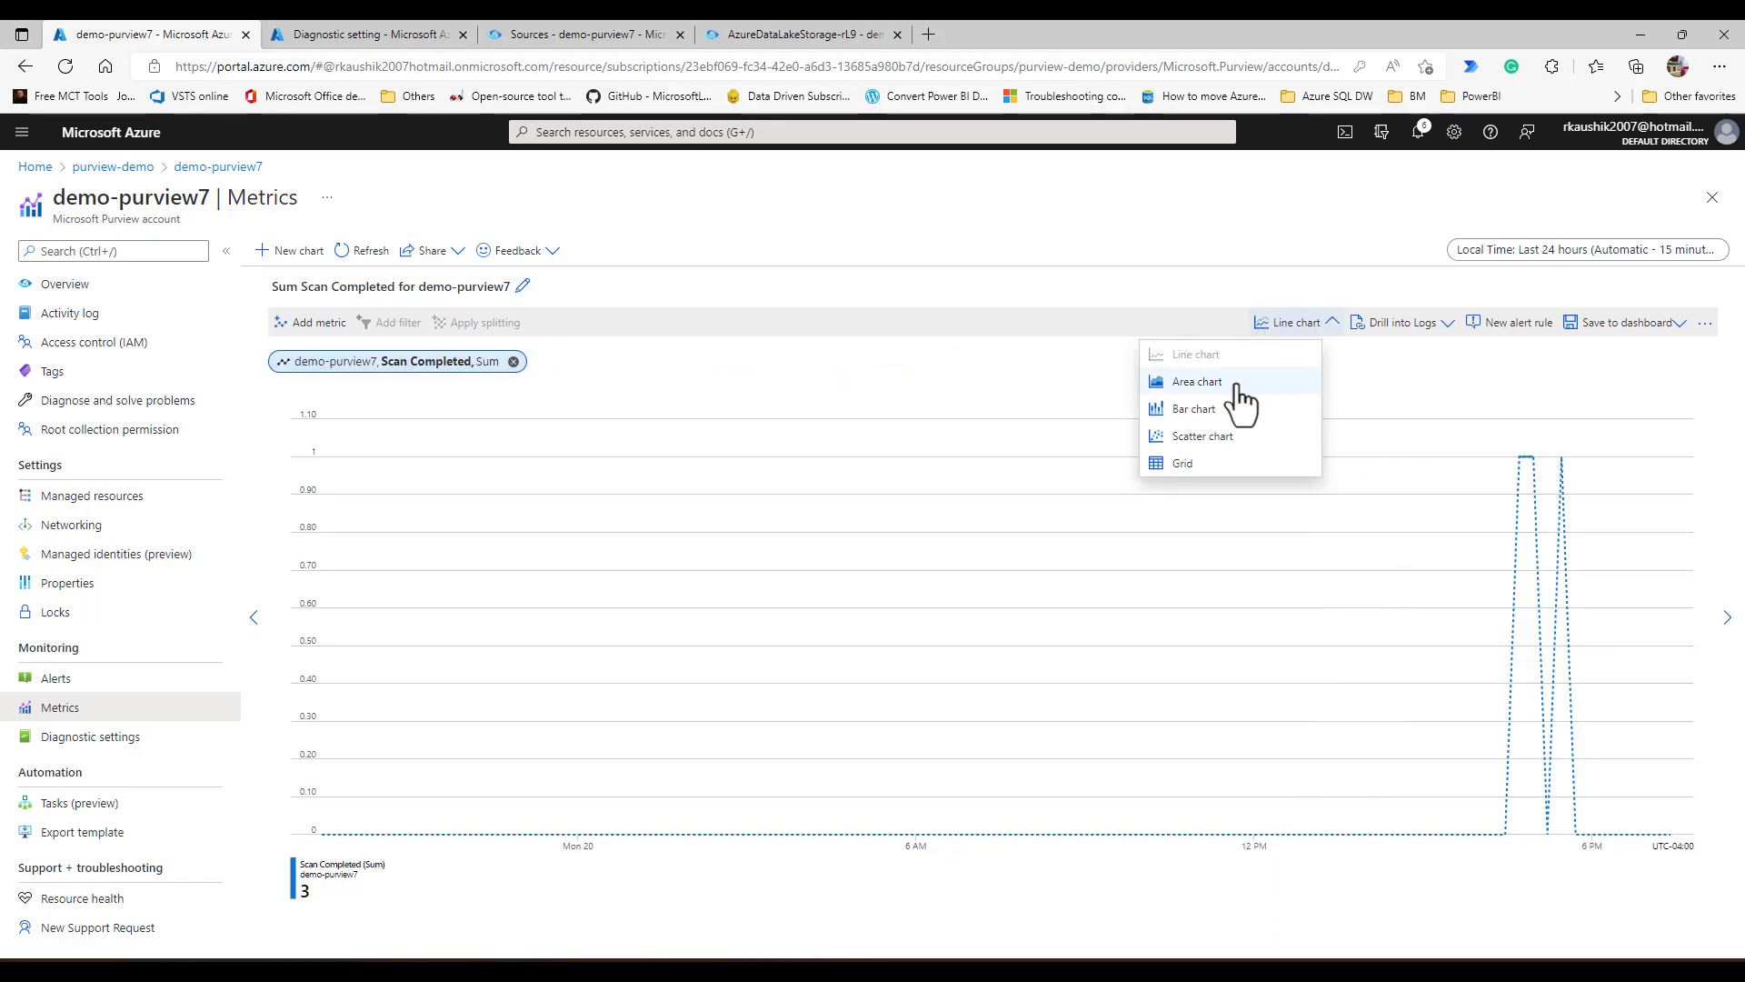
left_click(1238, 384)
left_click(1283, 324)
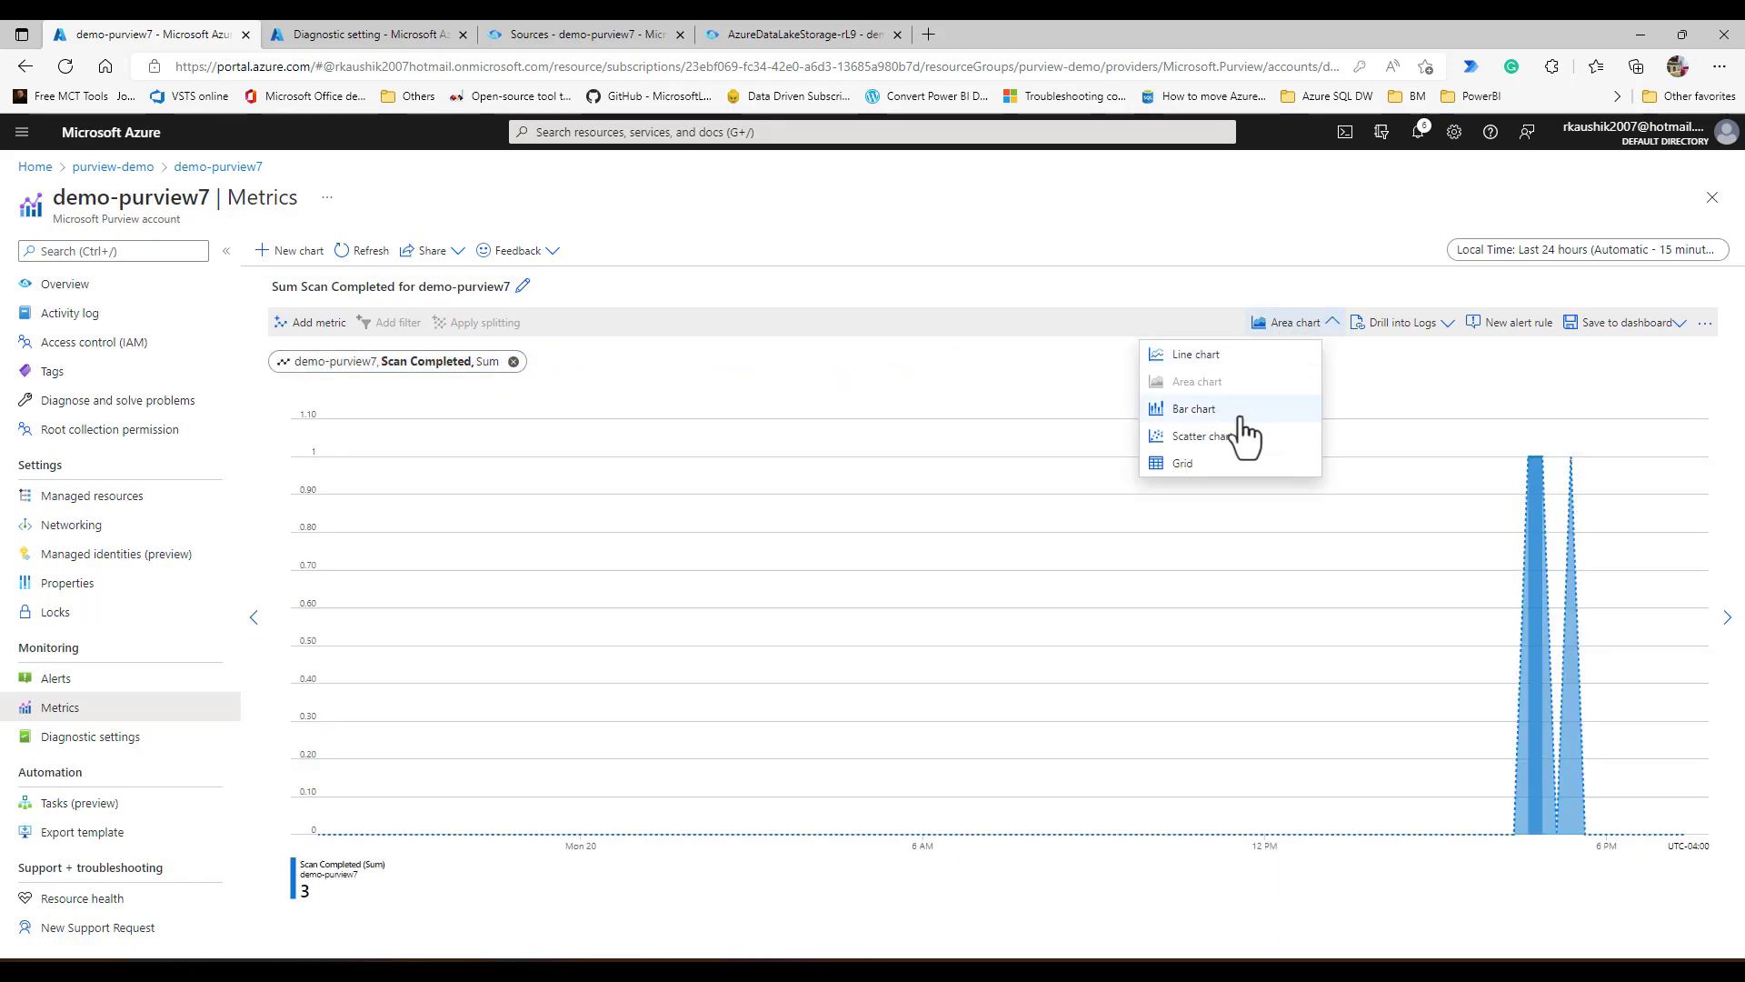
left_click(1241, 411)
left_click(1286, 324)
left_click(1253, 436)
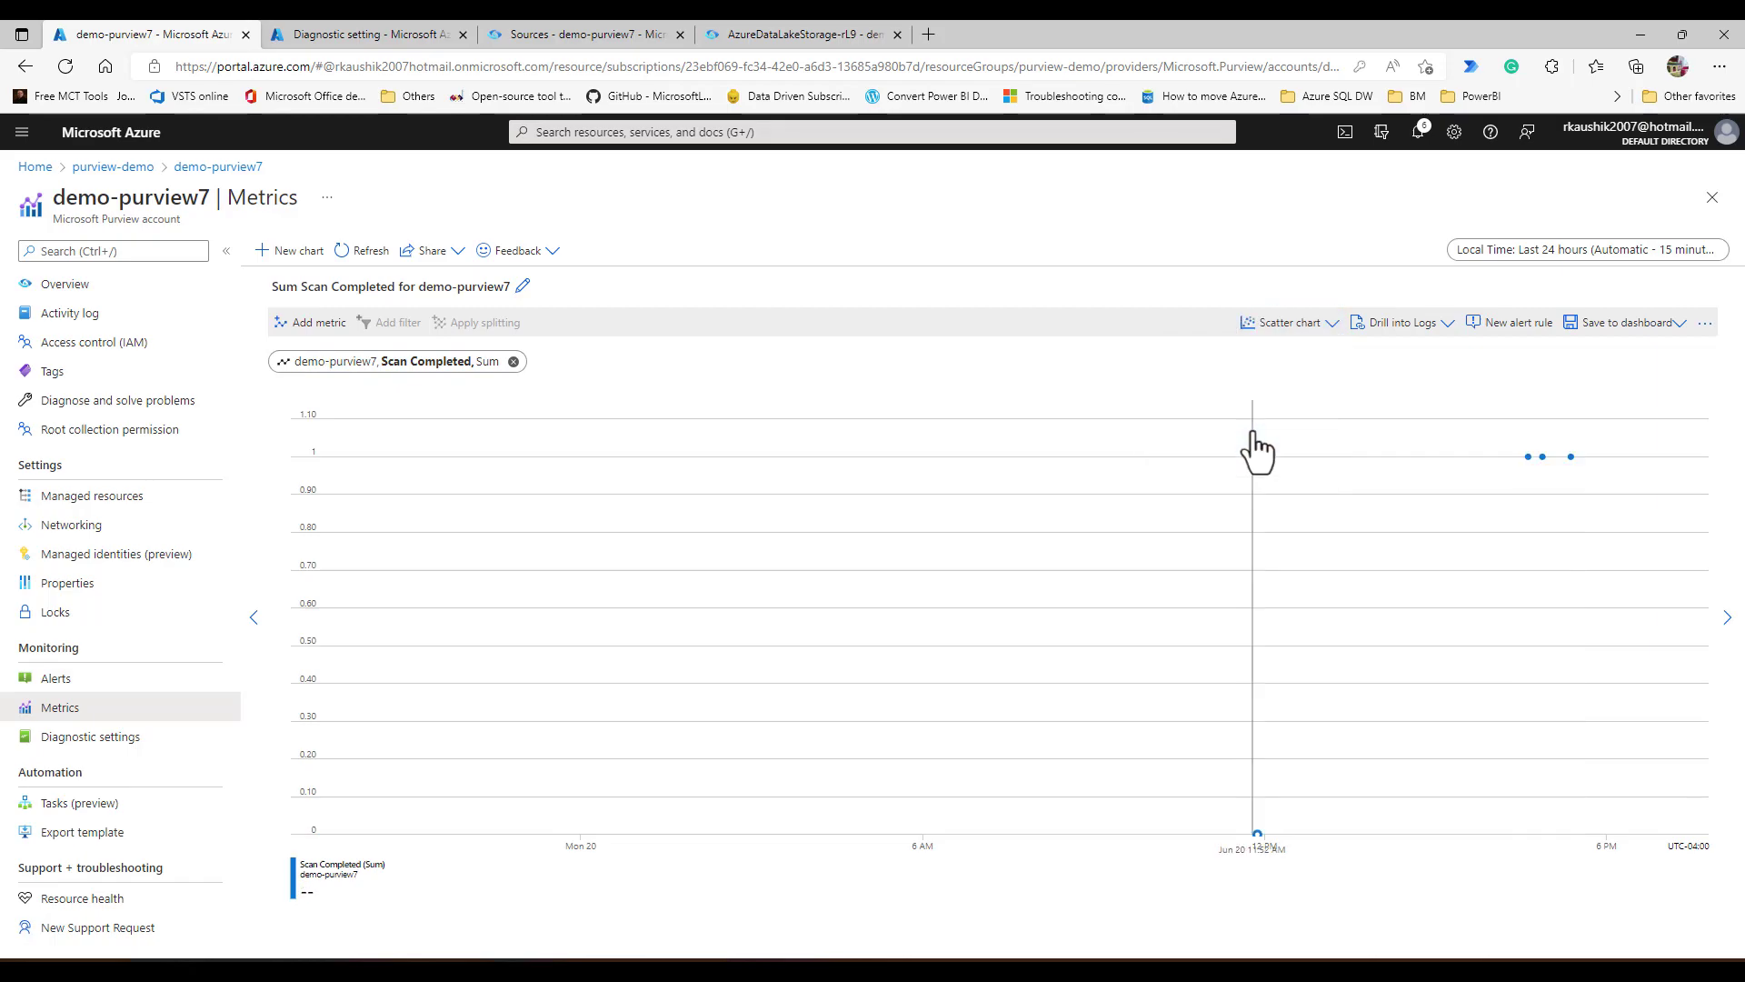
left_click(1308, 329)
left_click(1218, 459)
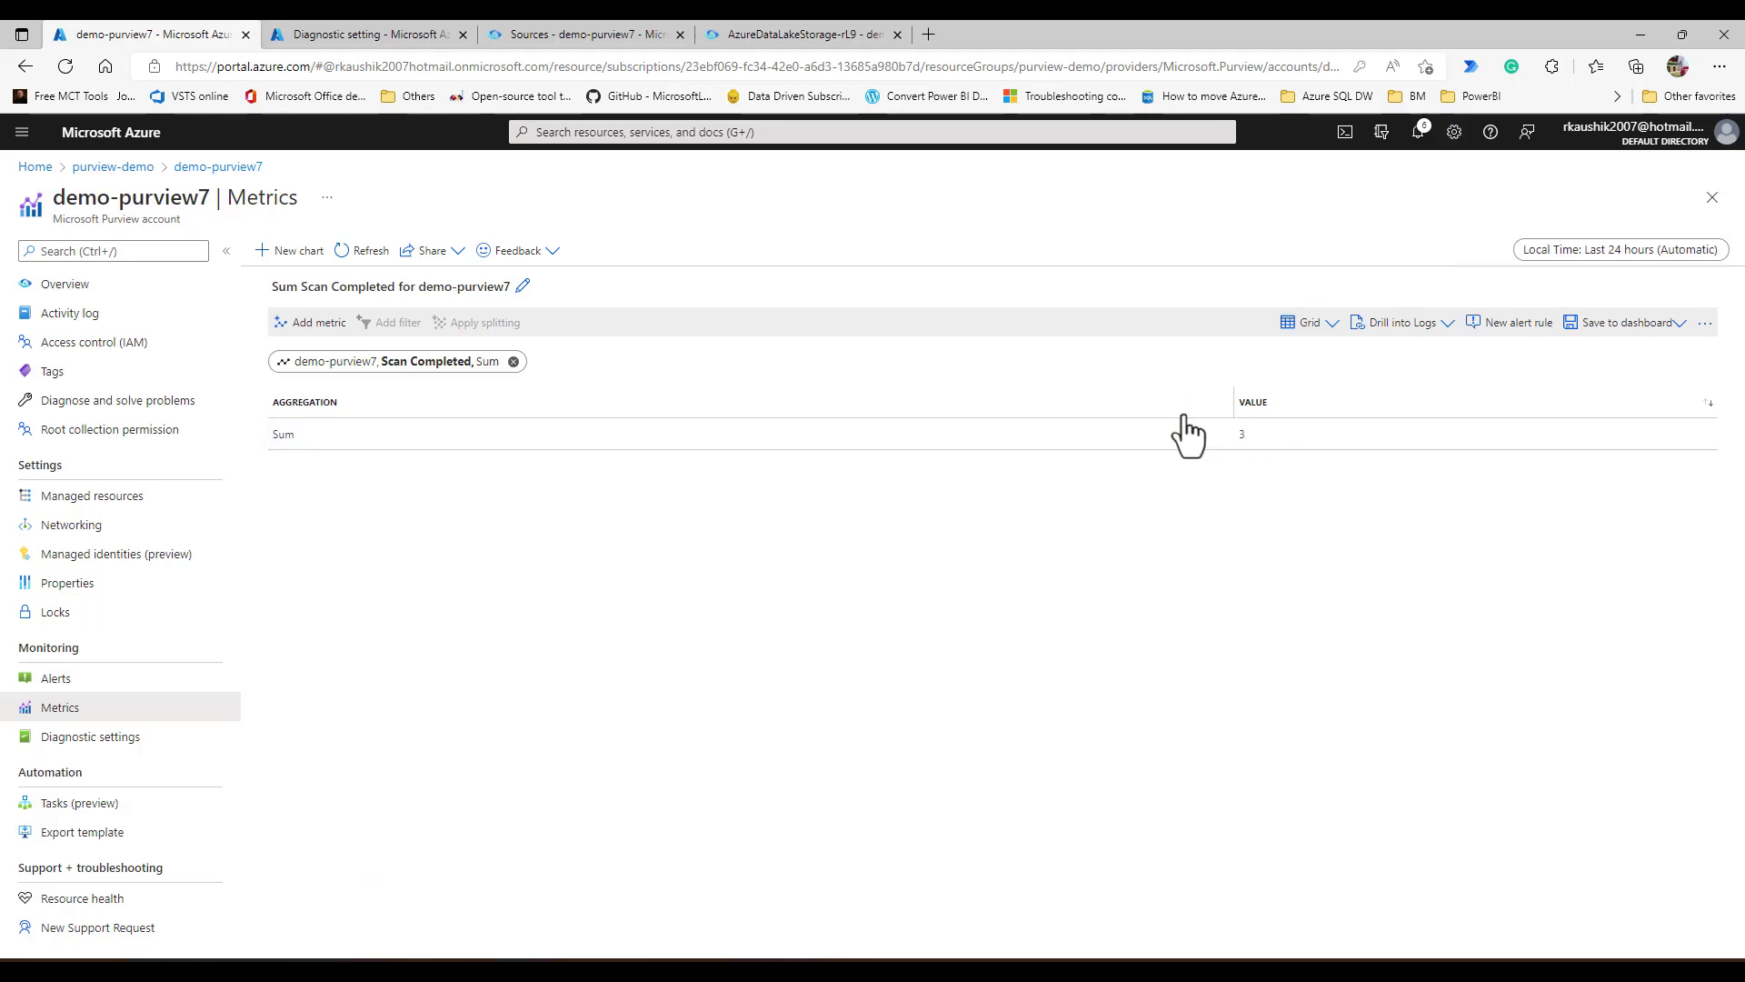
left_click(1308, 324)
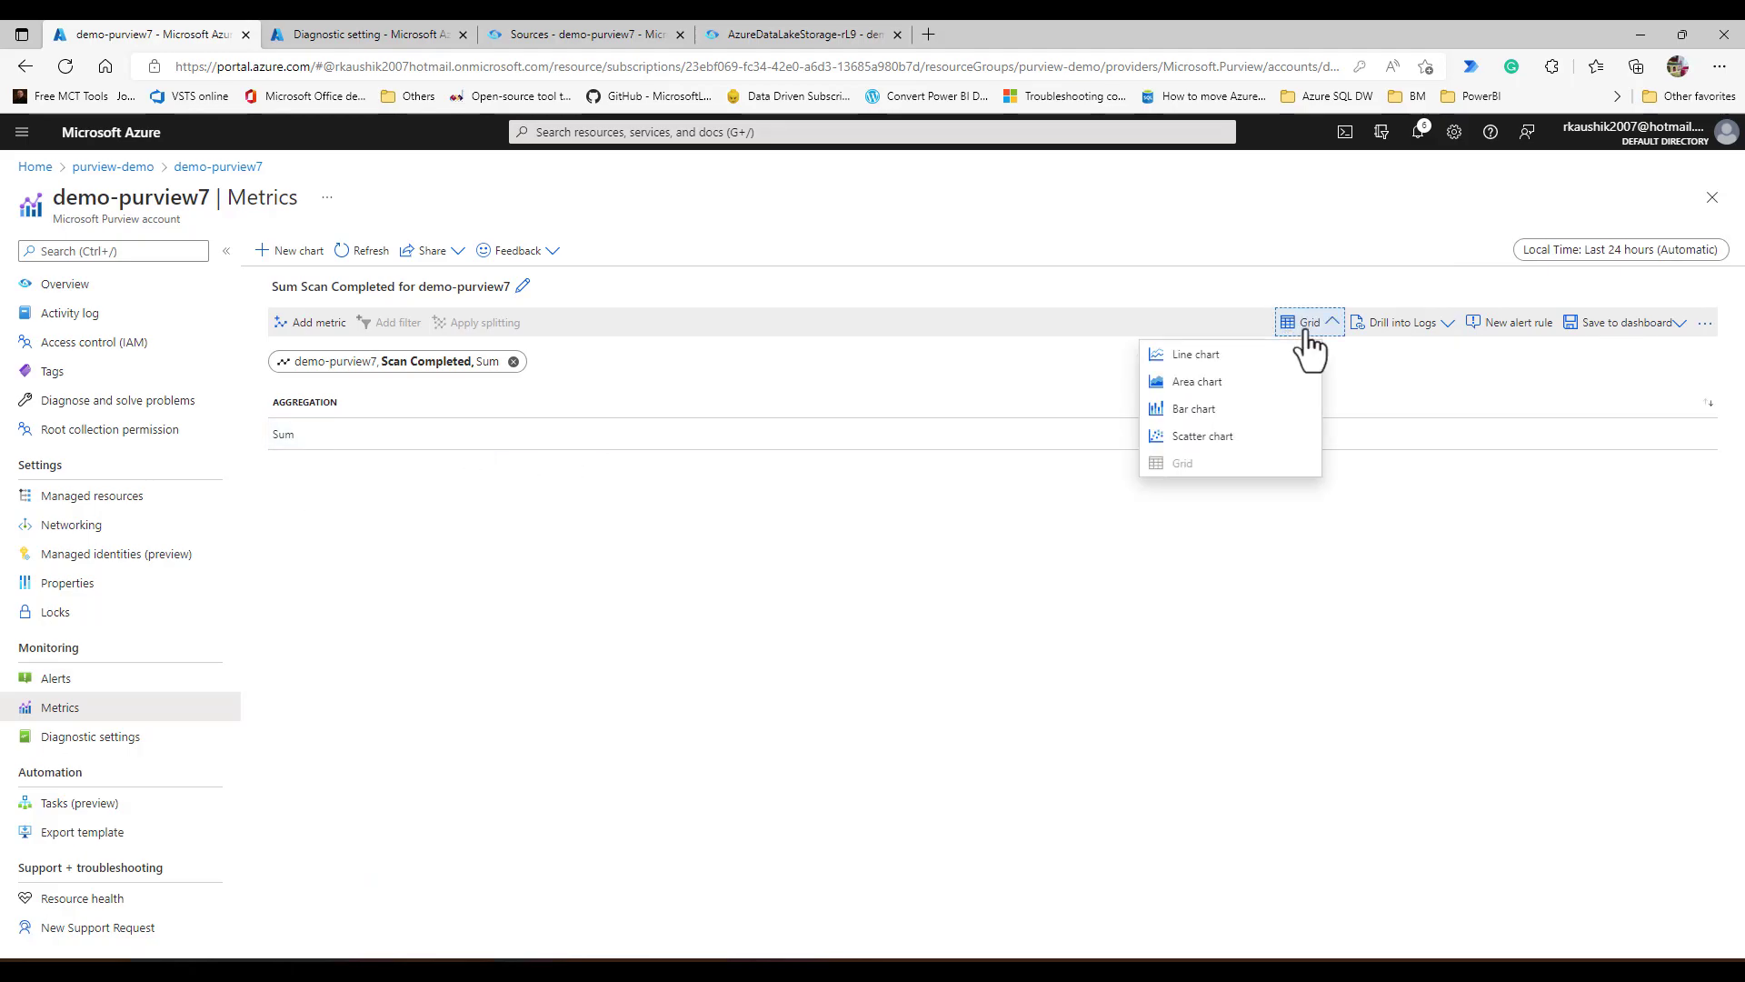
left_click(1253, 361)
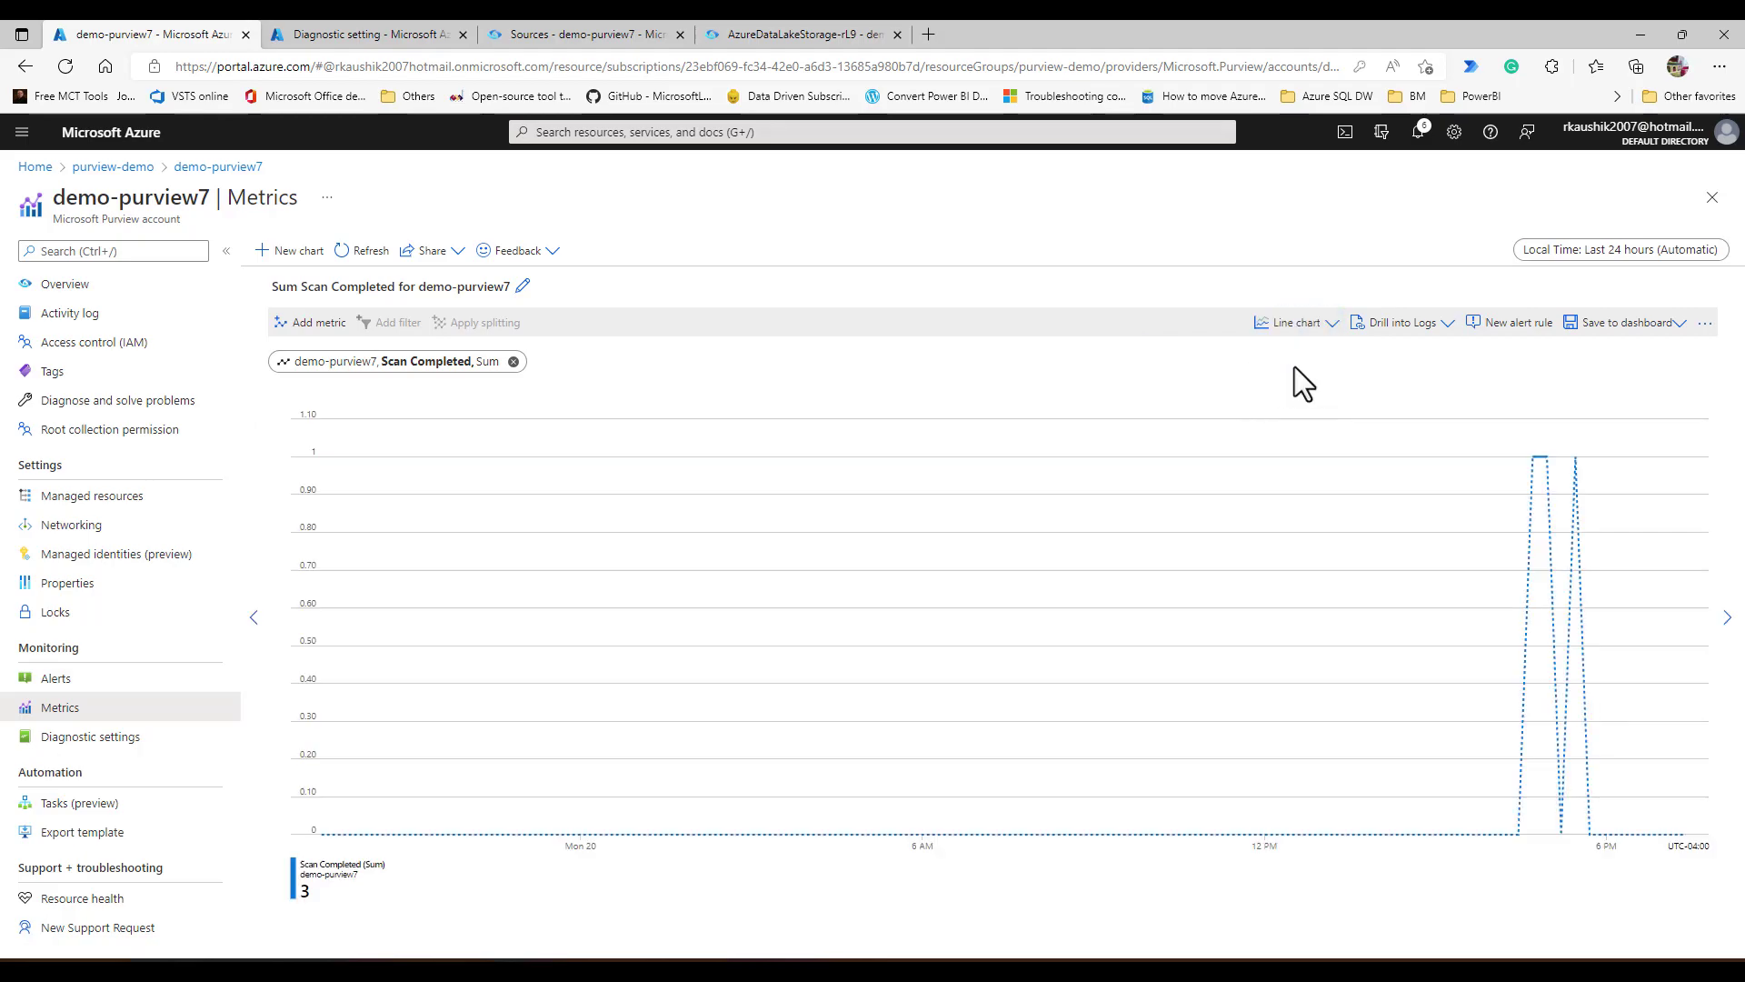
Drill from the metric into the activity logs, expand the Write account resource operation, and return to the demo-purview7 account.
left_click(1414, 338)
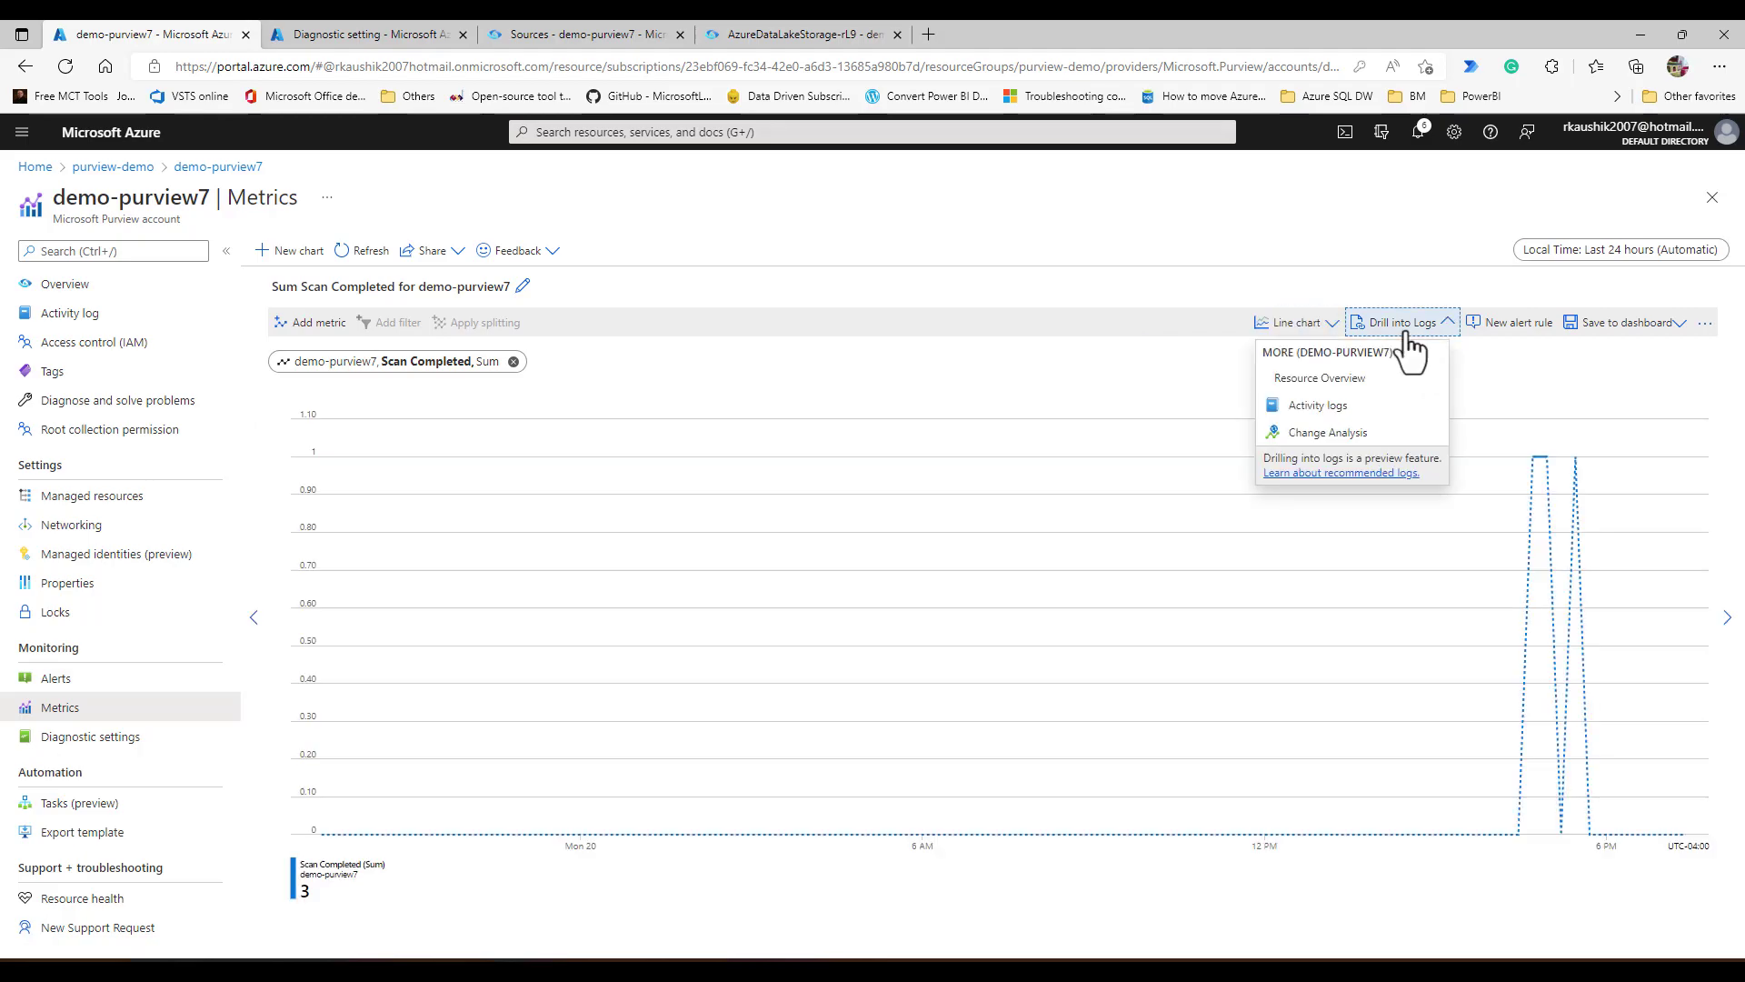
left_click(1334, 414)
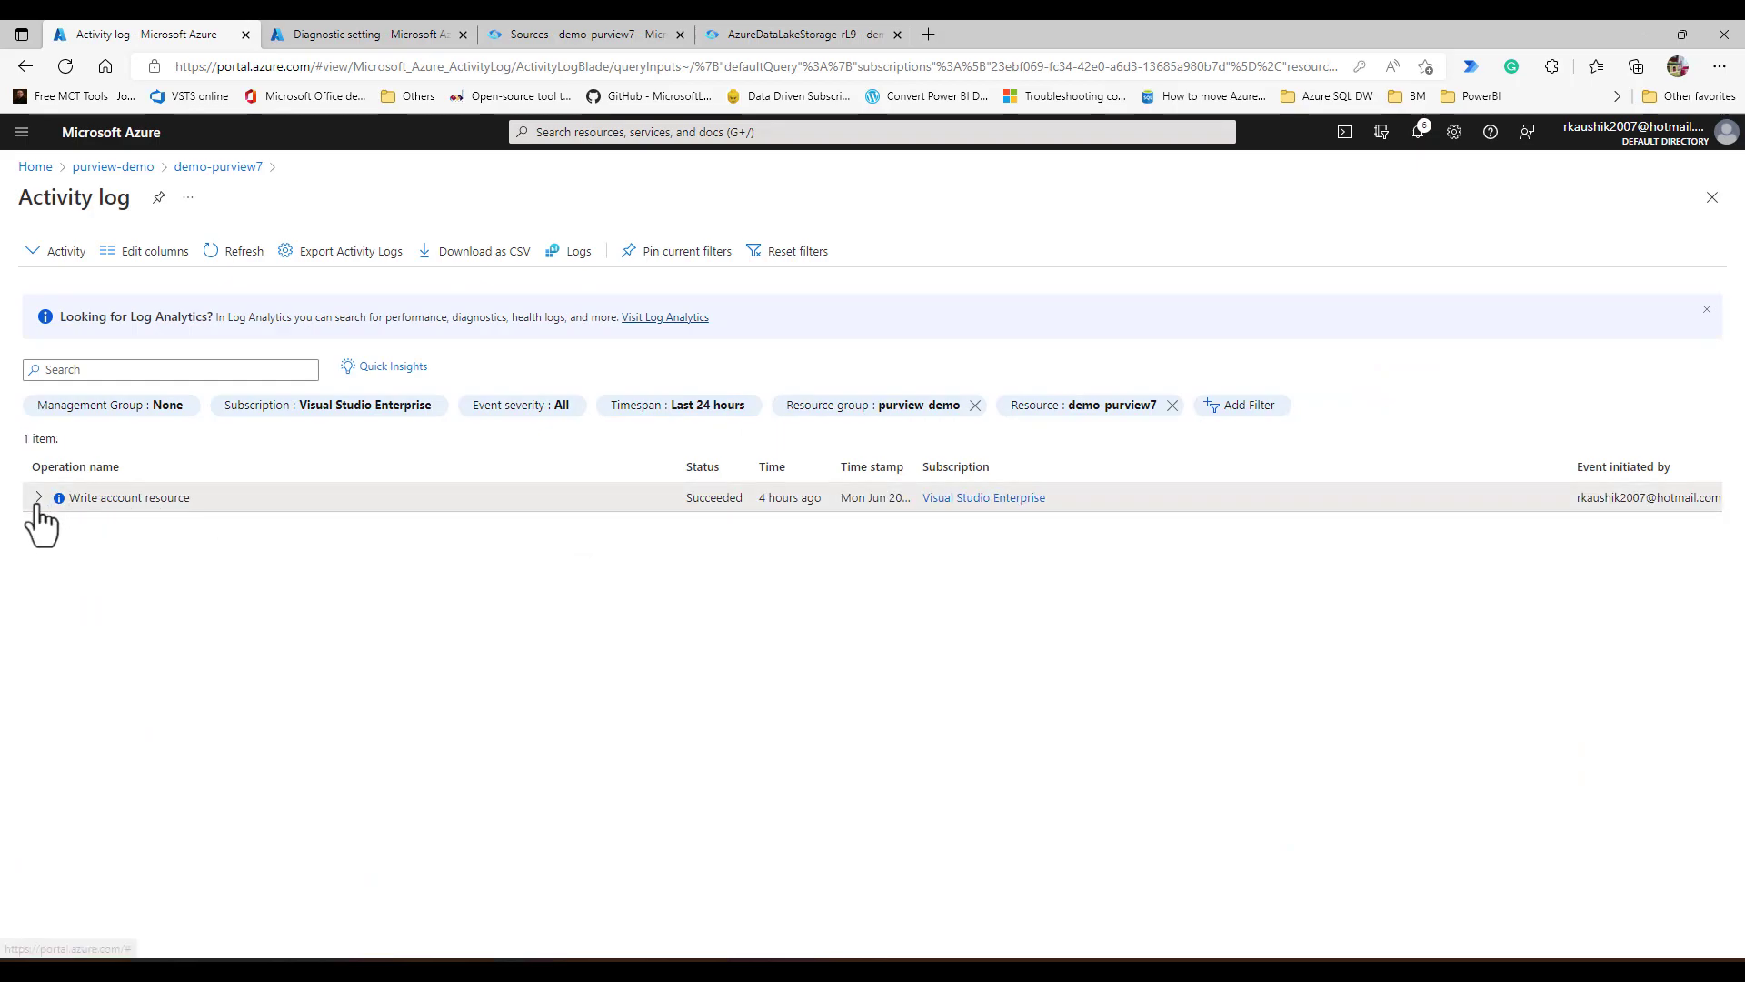
left_click(38, 498)
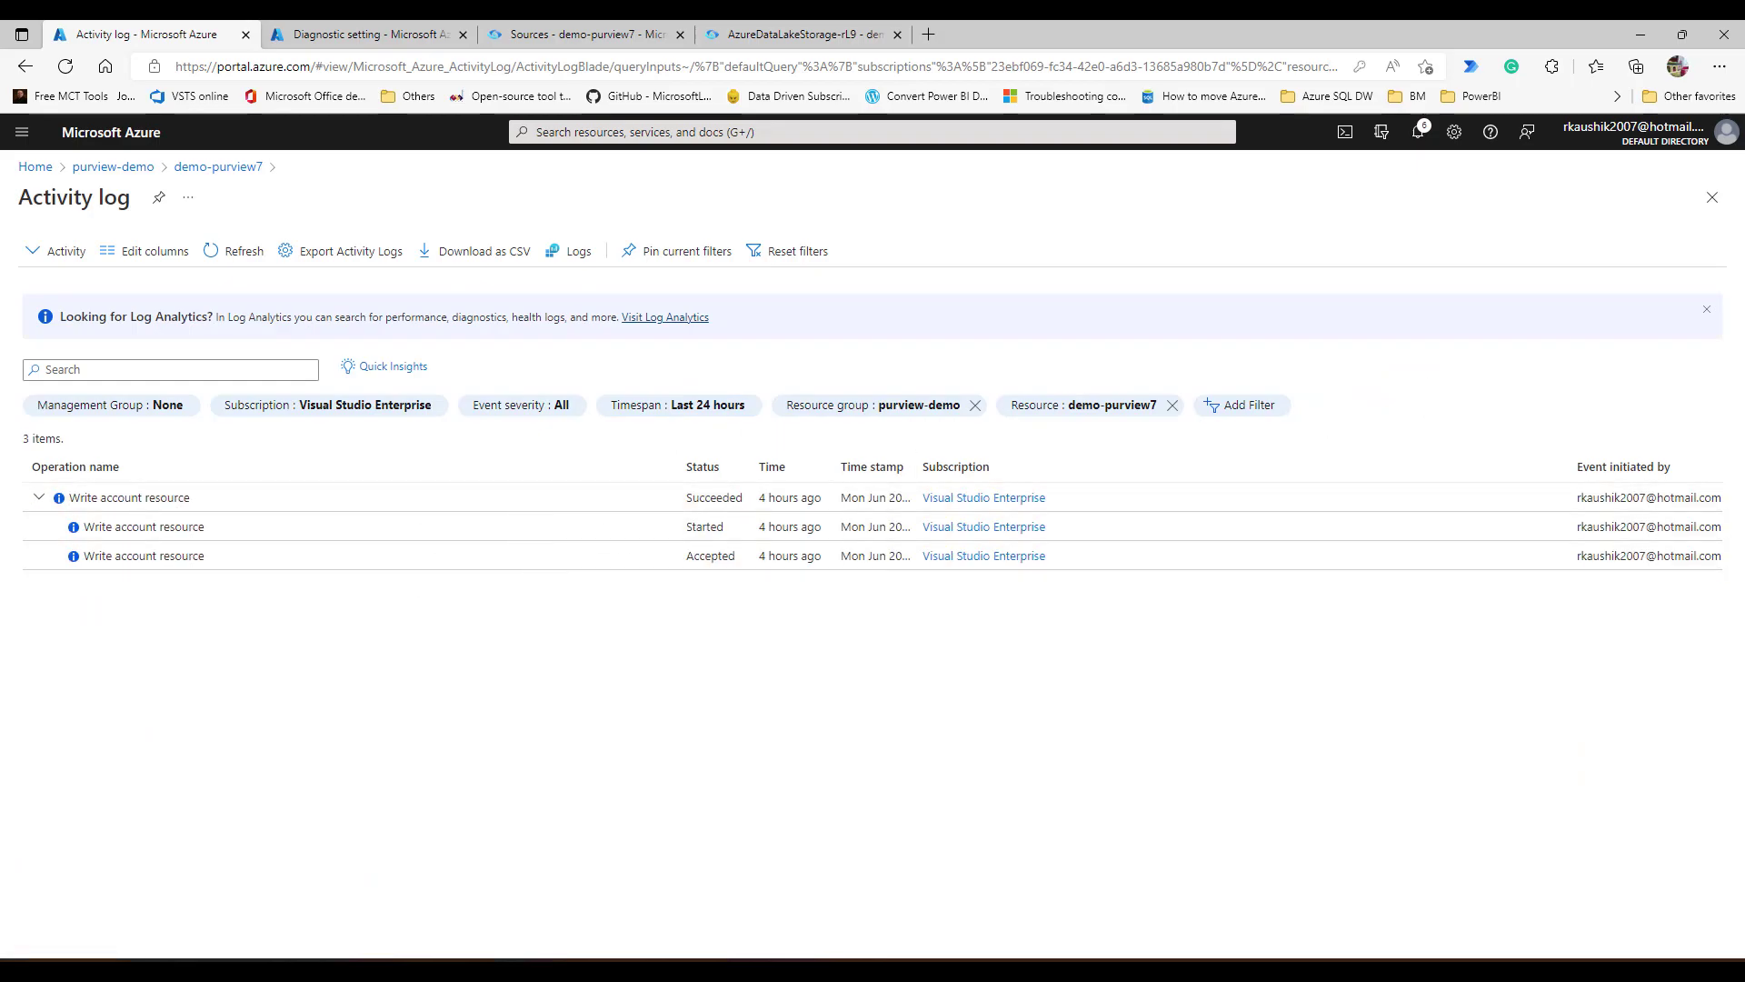
left_click(244, 173)
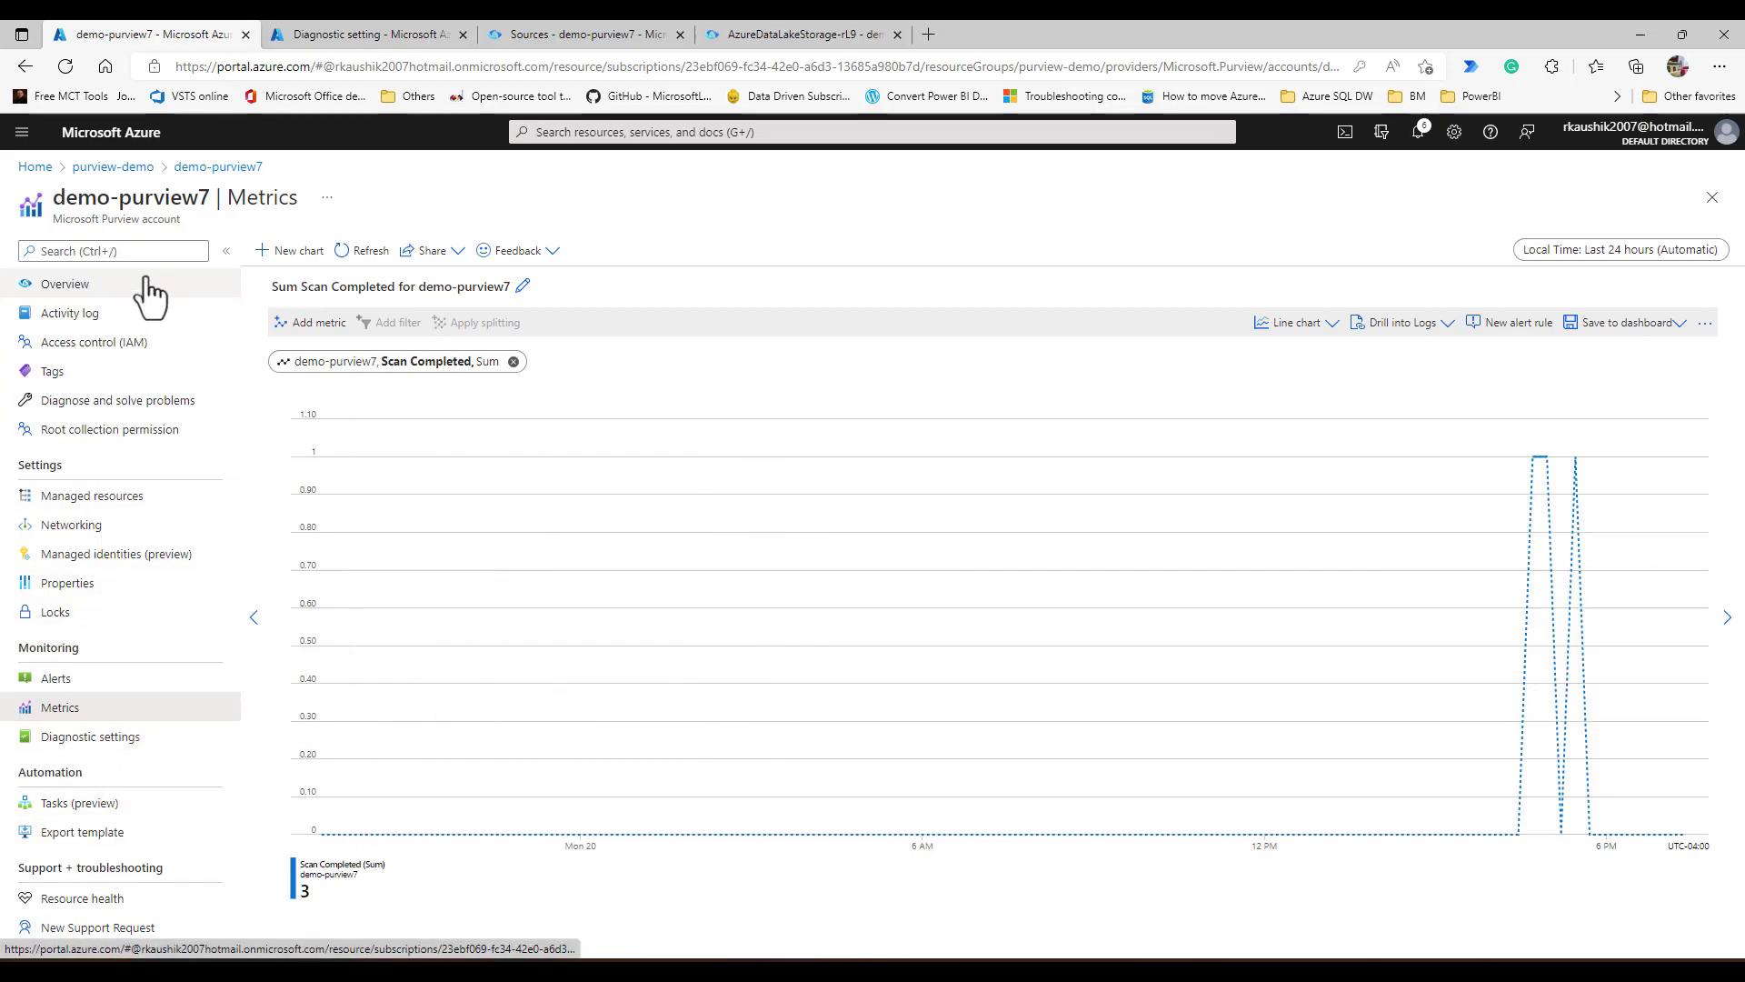
left_click(229, 170)
Start a new diagnostic setting for the demo-purview7 account and name it audit.
left_click(69, 744)
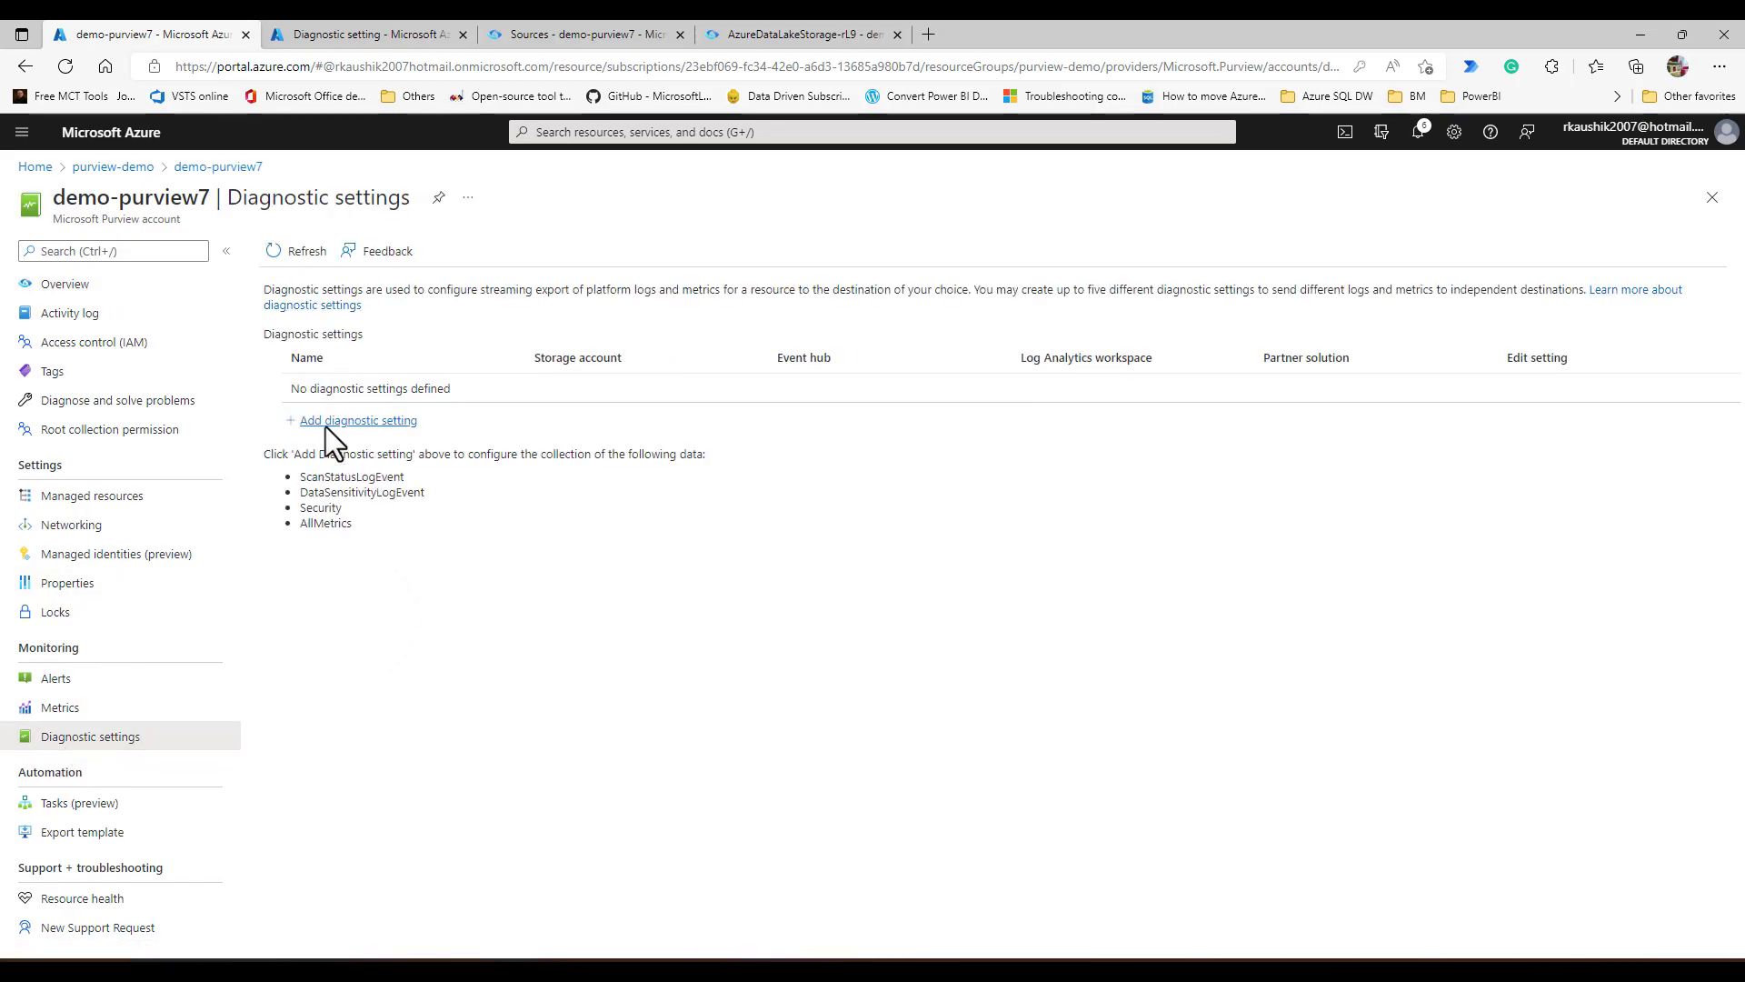
left_click(325, 425)
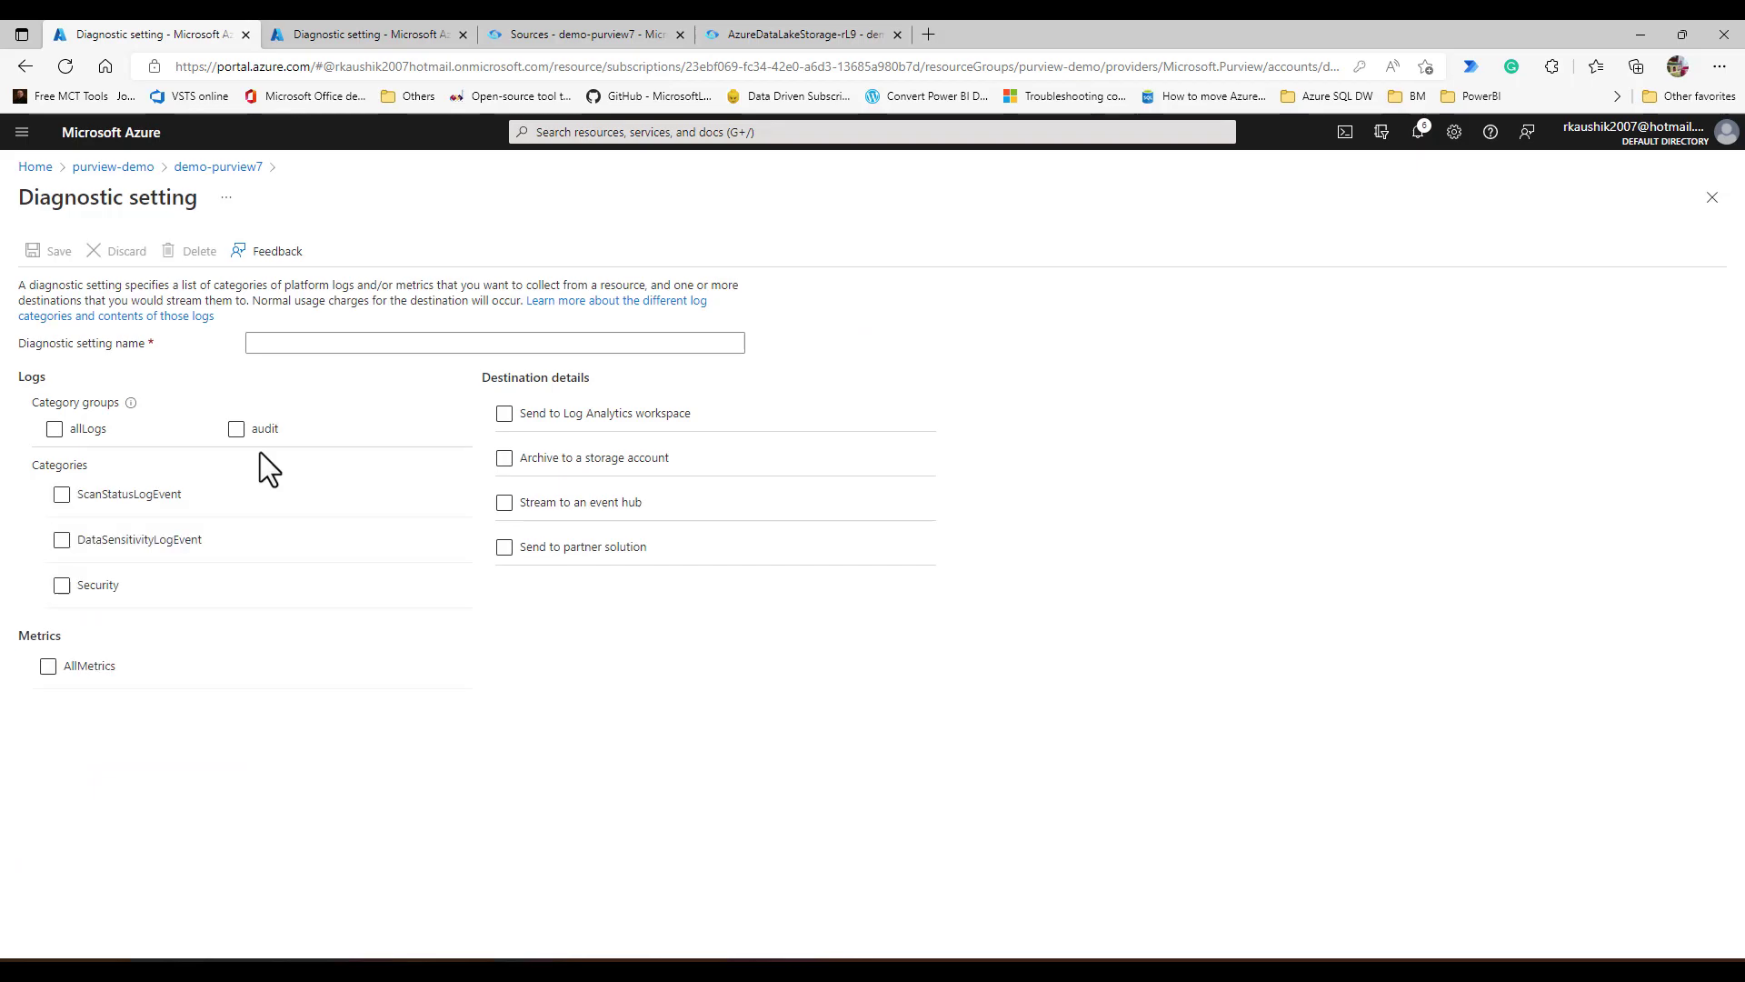
left_click(304, 345)
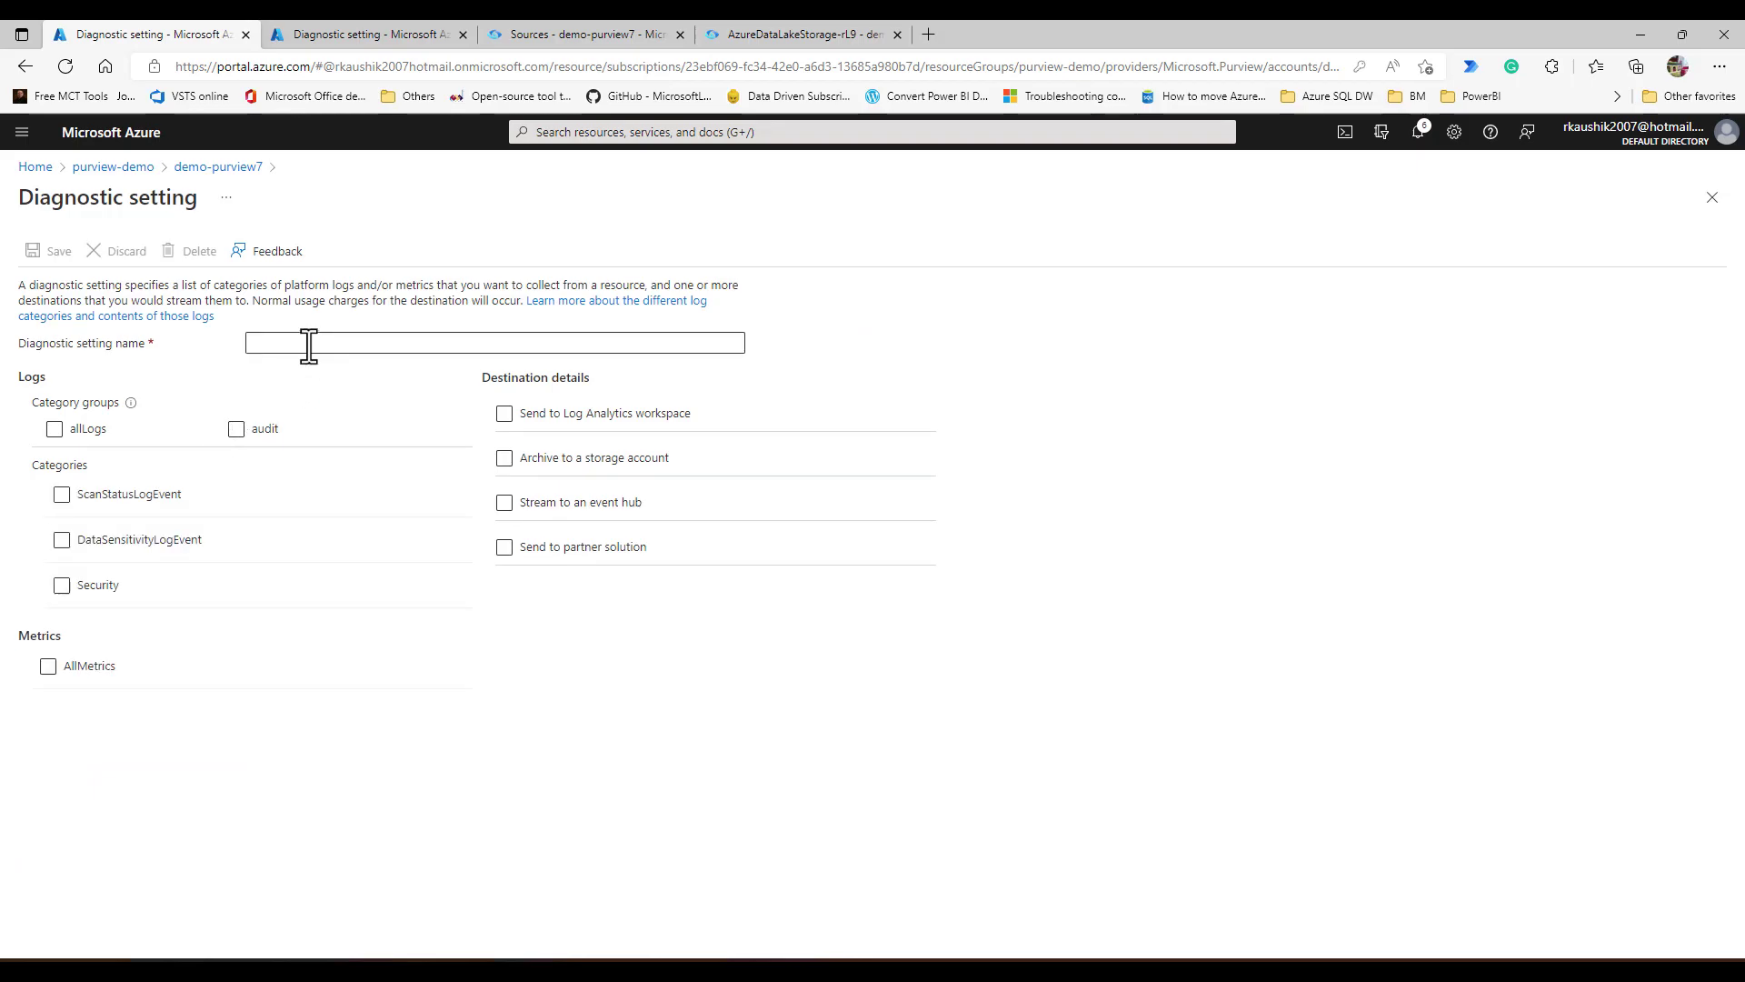
type("audit")
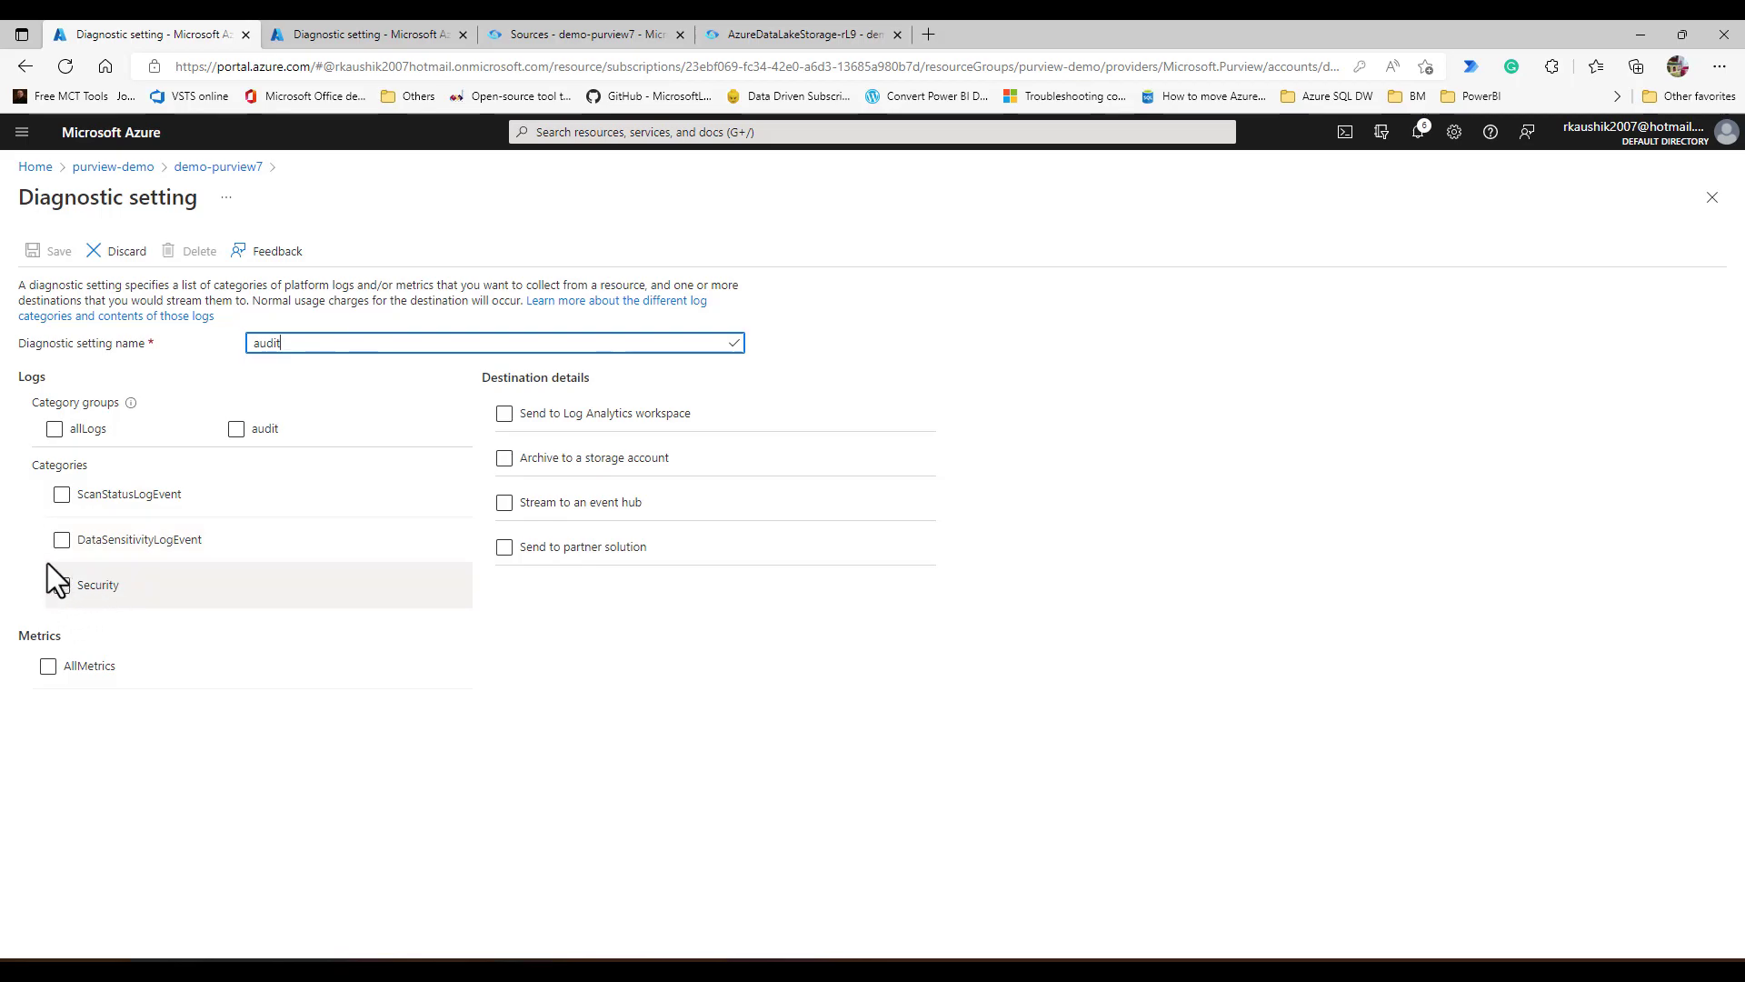
Include the ScanStatusLogEvent log category, archive it to the pvlab035f2aadls storage account, and save the diagnostic setting.
left_click(72, 499)
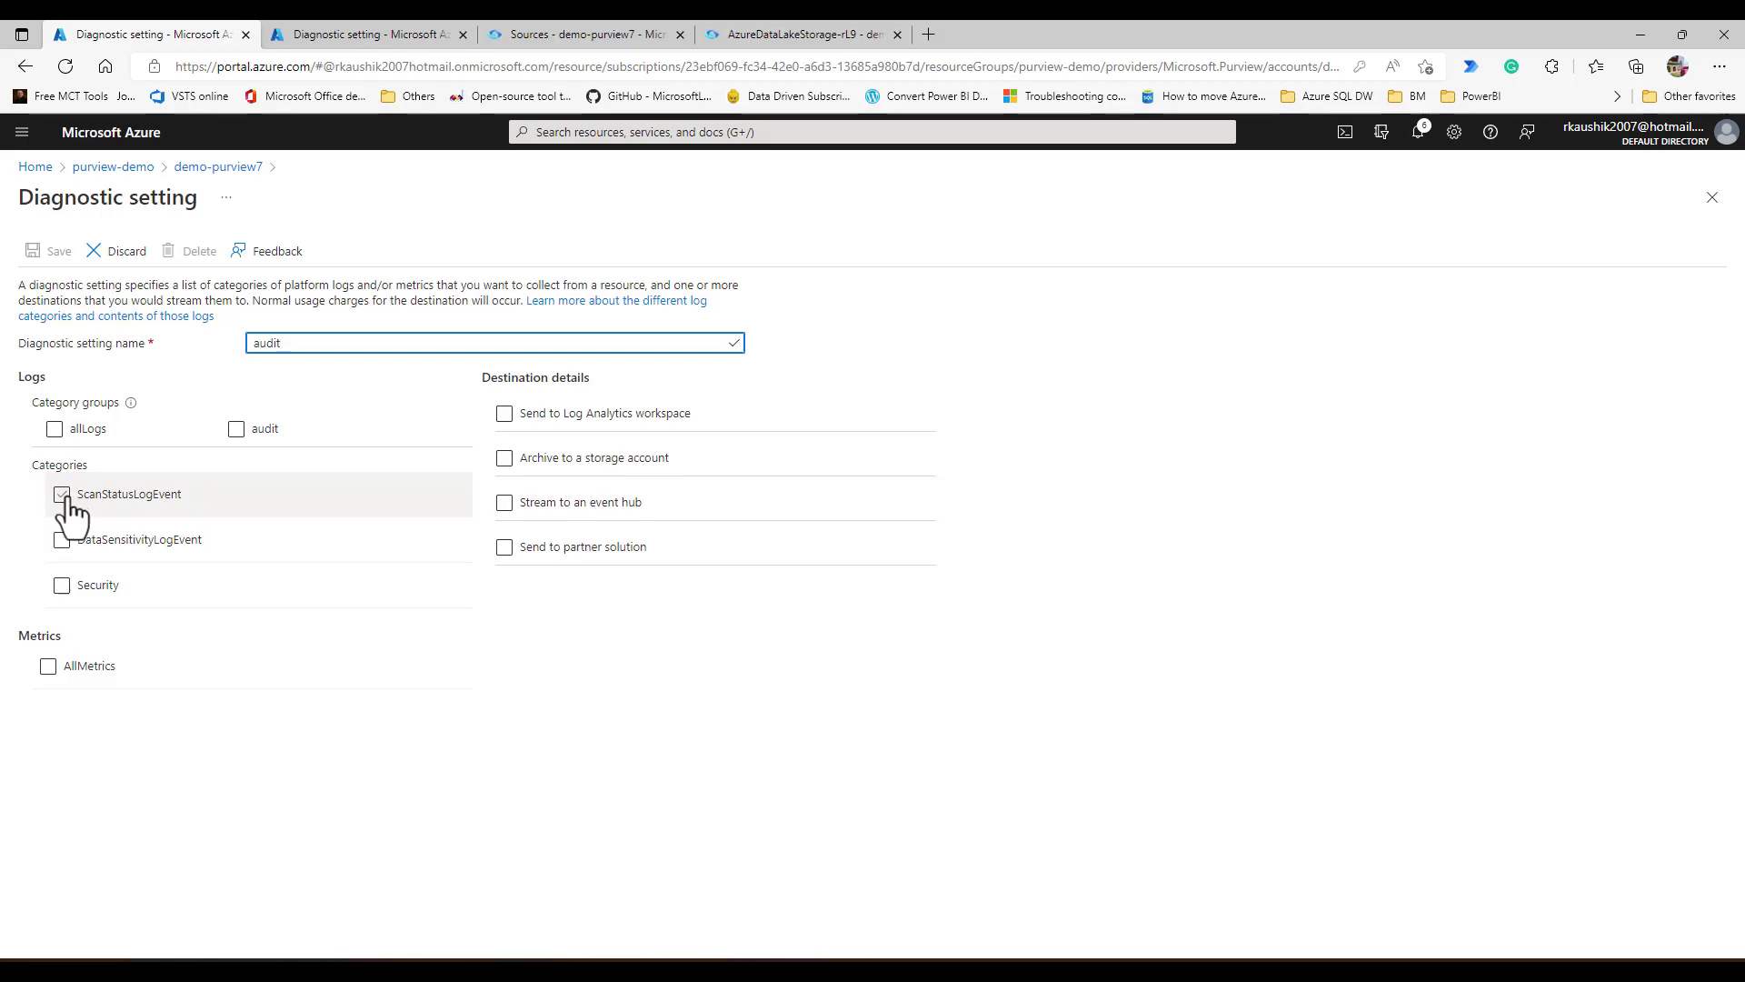
left_click(66, 498)
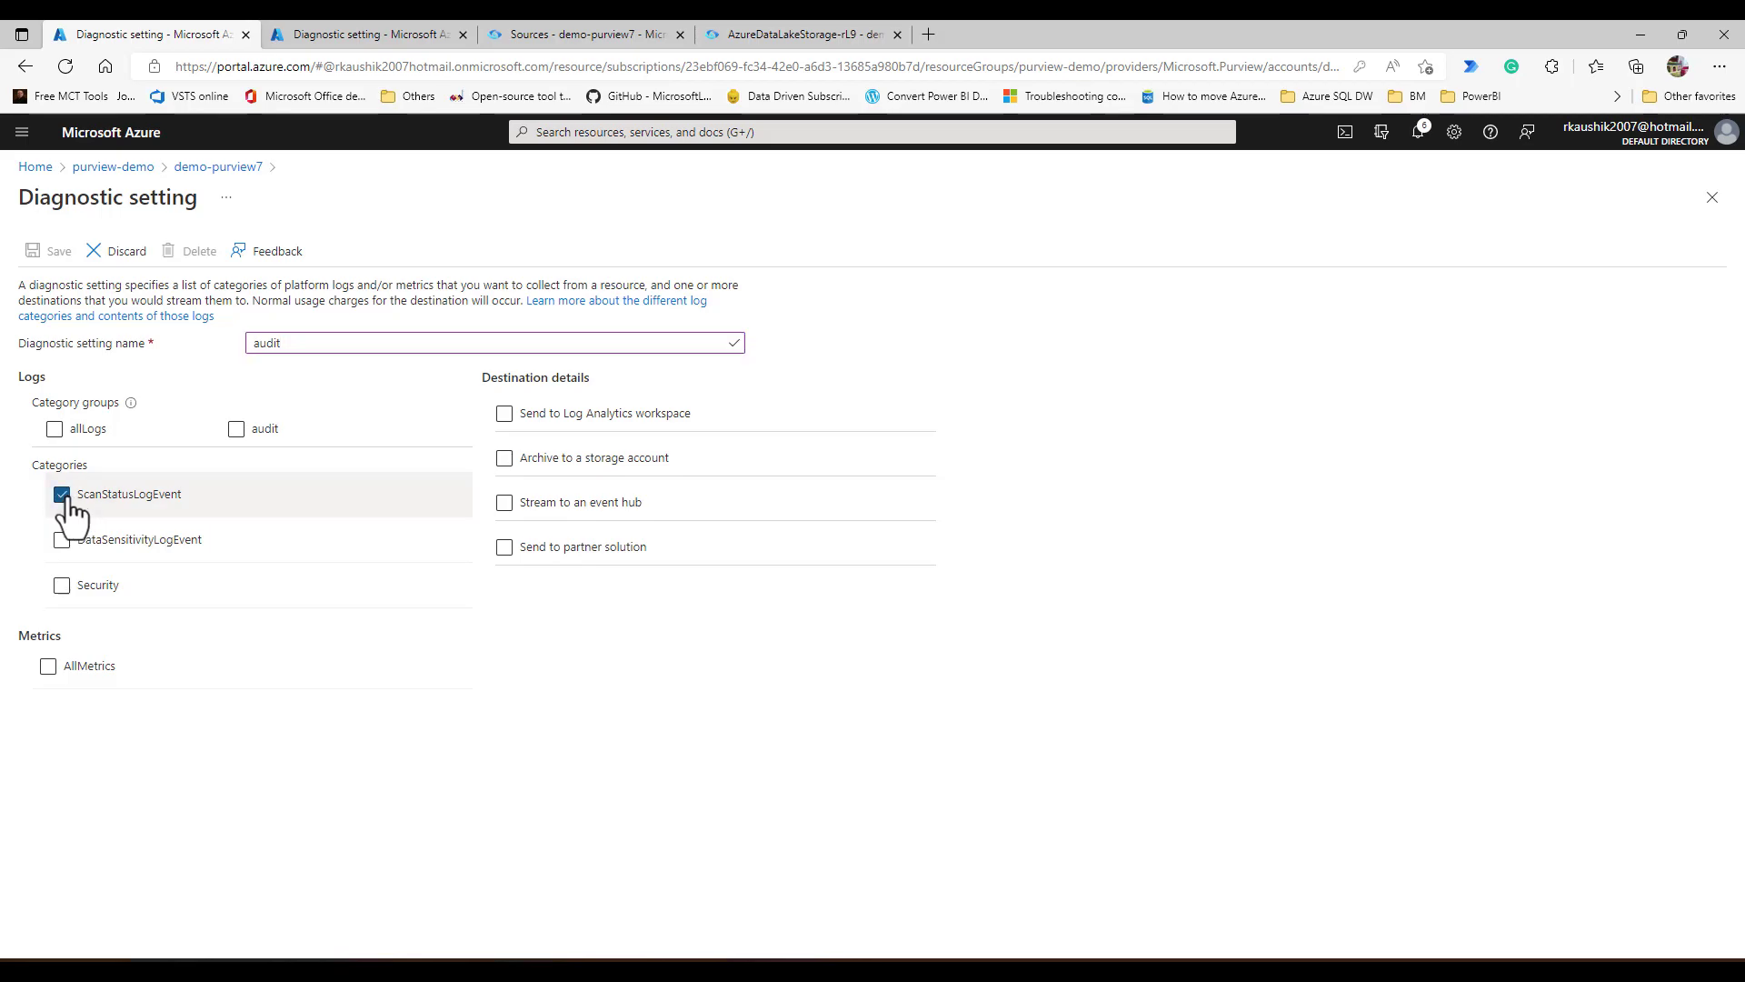
left_click(504, 462)
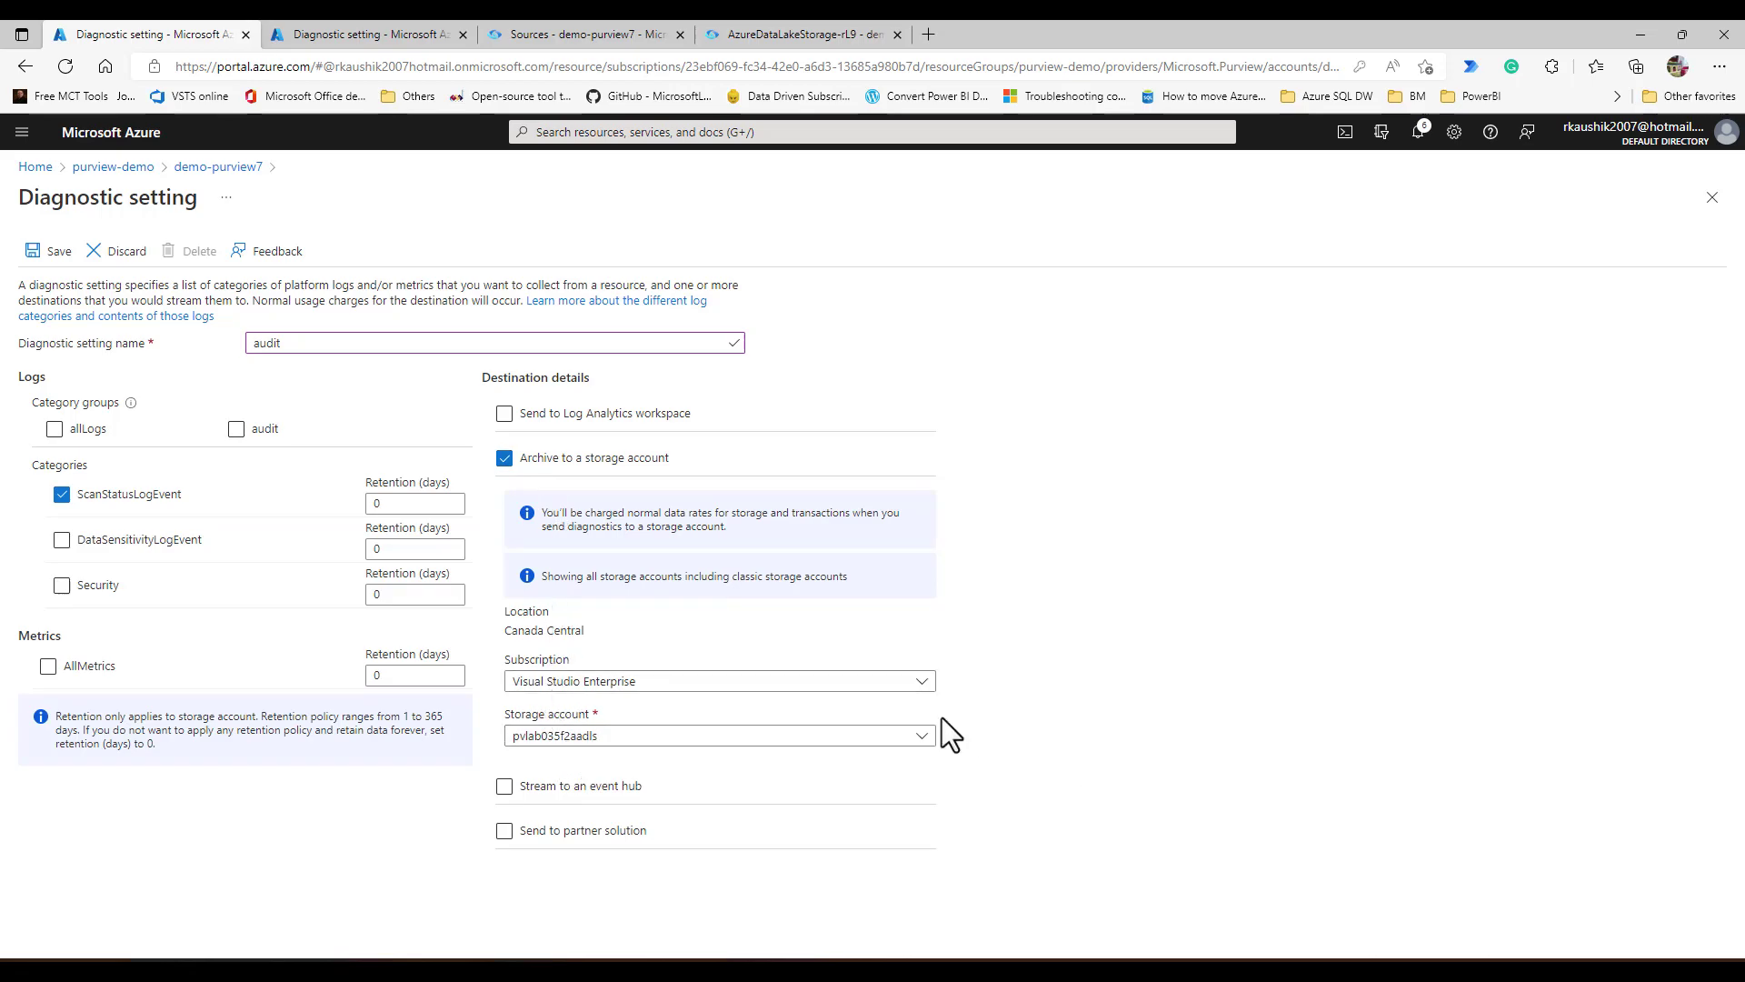
left_click(55, 252)
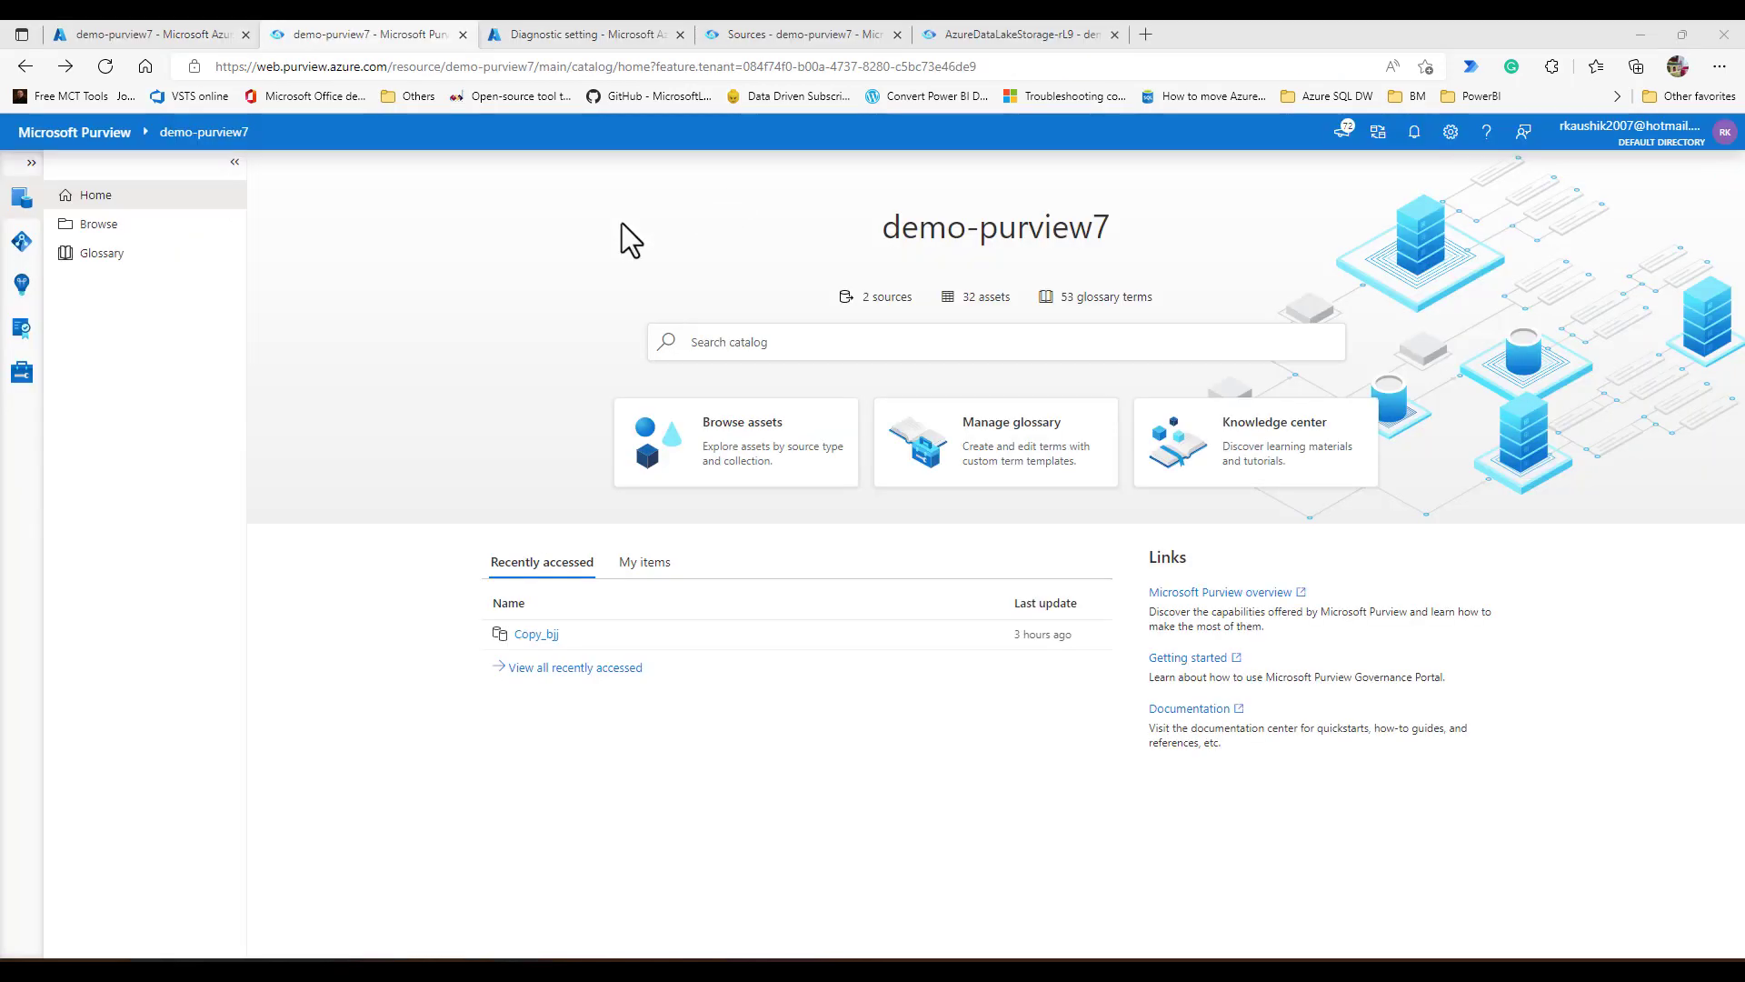
In the Microsoft Purview data map, open Scan-2Jz of the AzureDataLakeStorage-rL9 source and run a full scan.
left_click(22, 242)
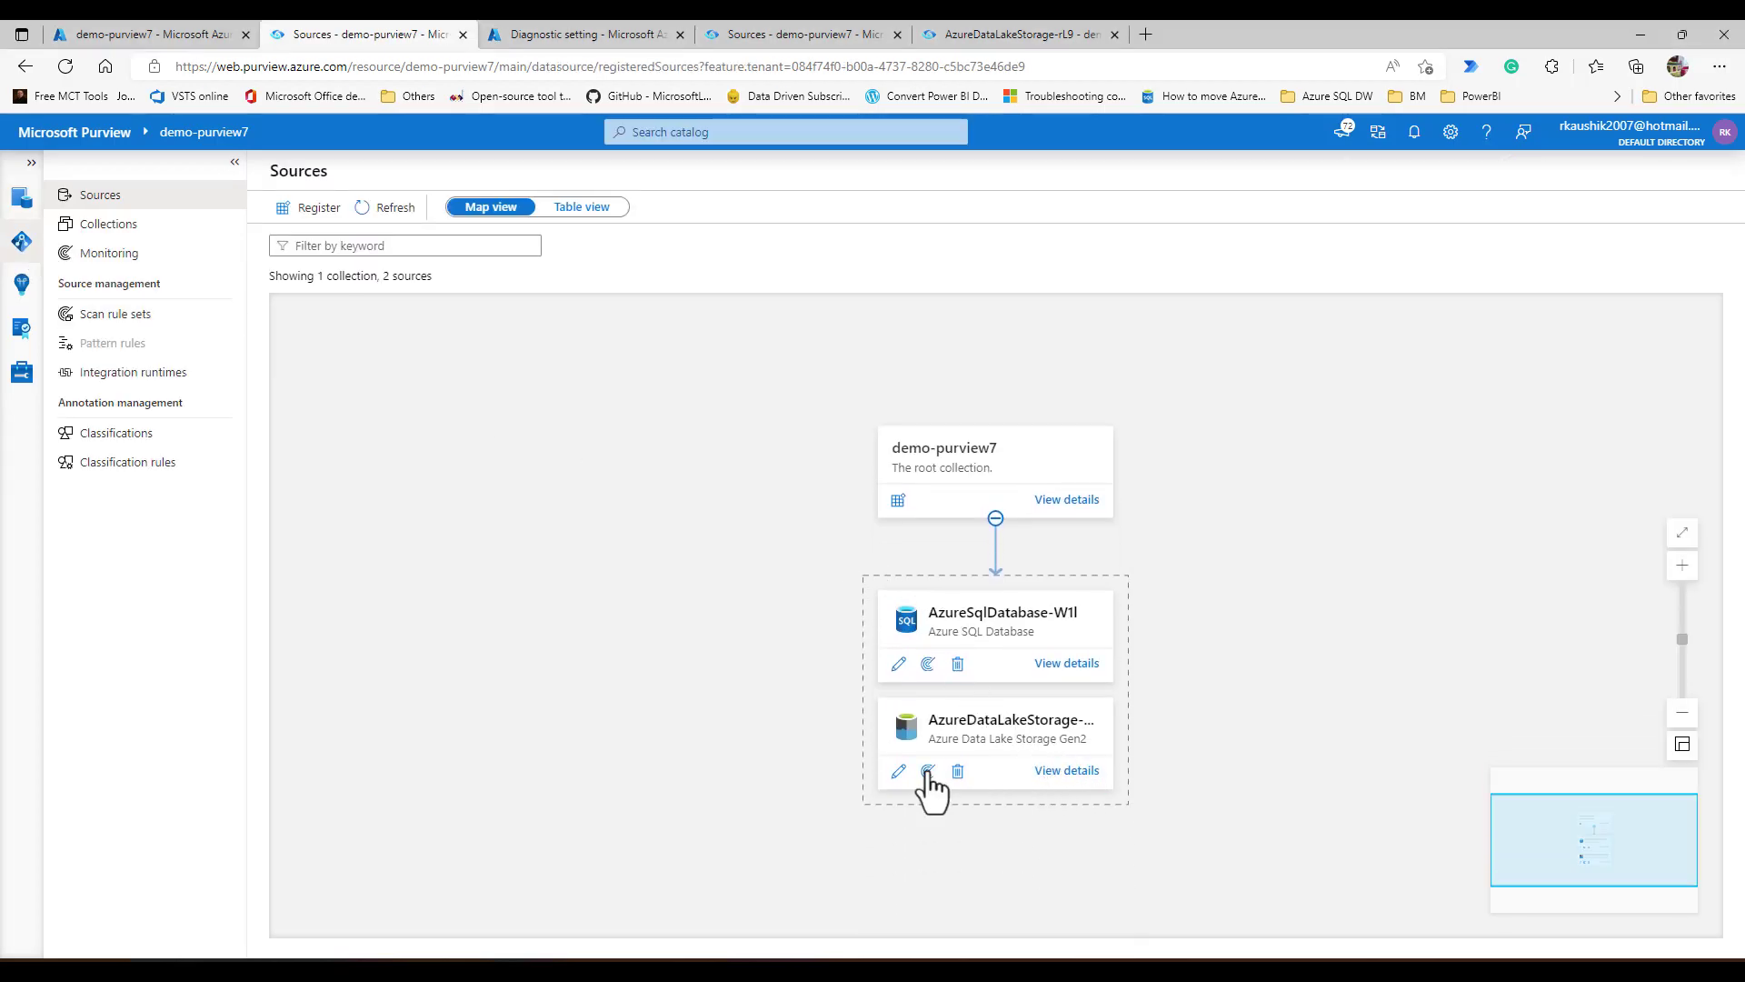
left_click(1067, 771)
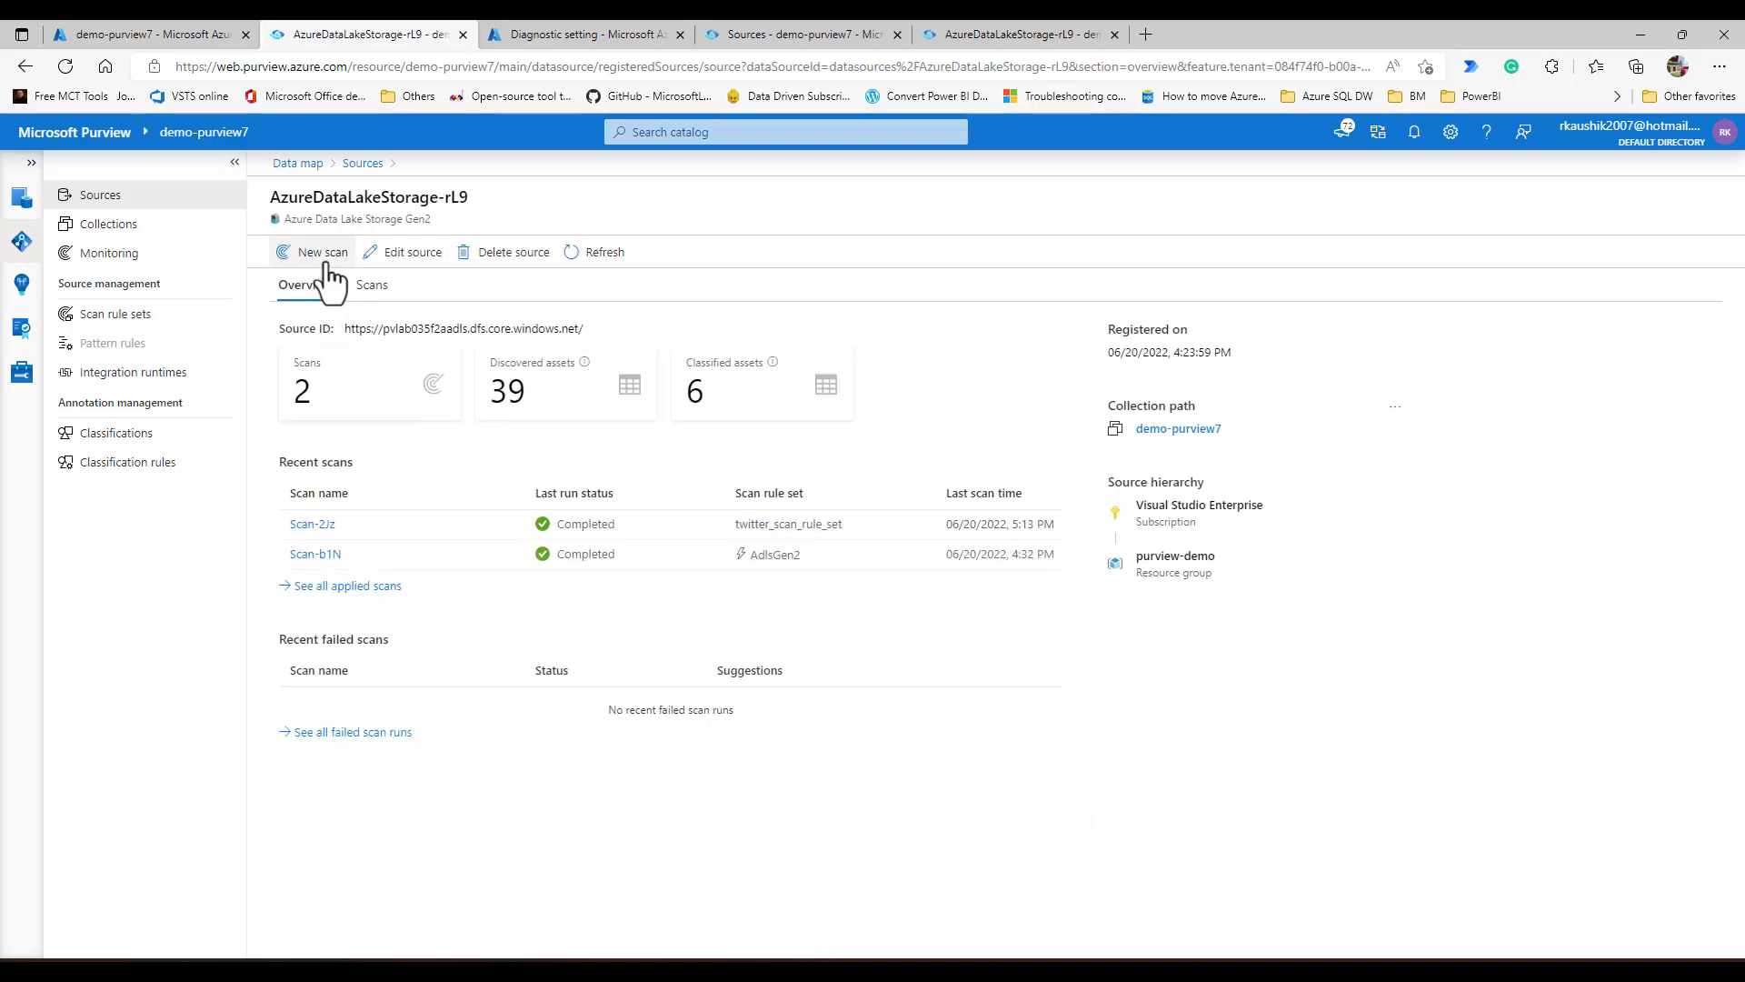
left_click(320, 524)
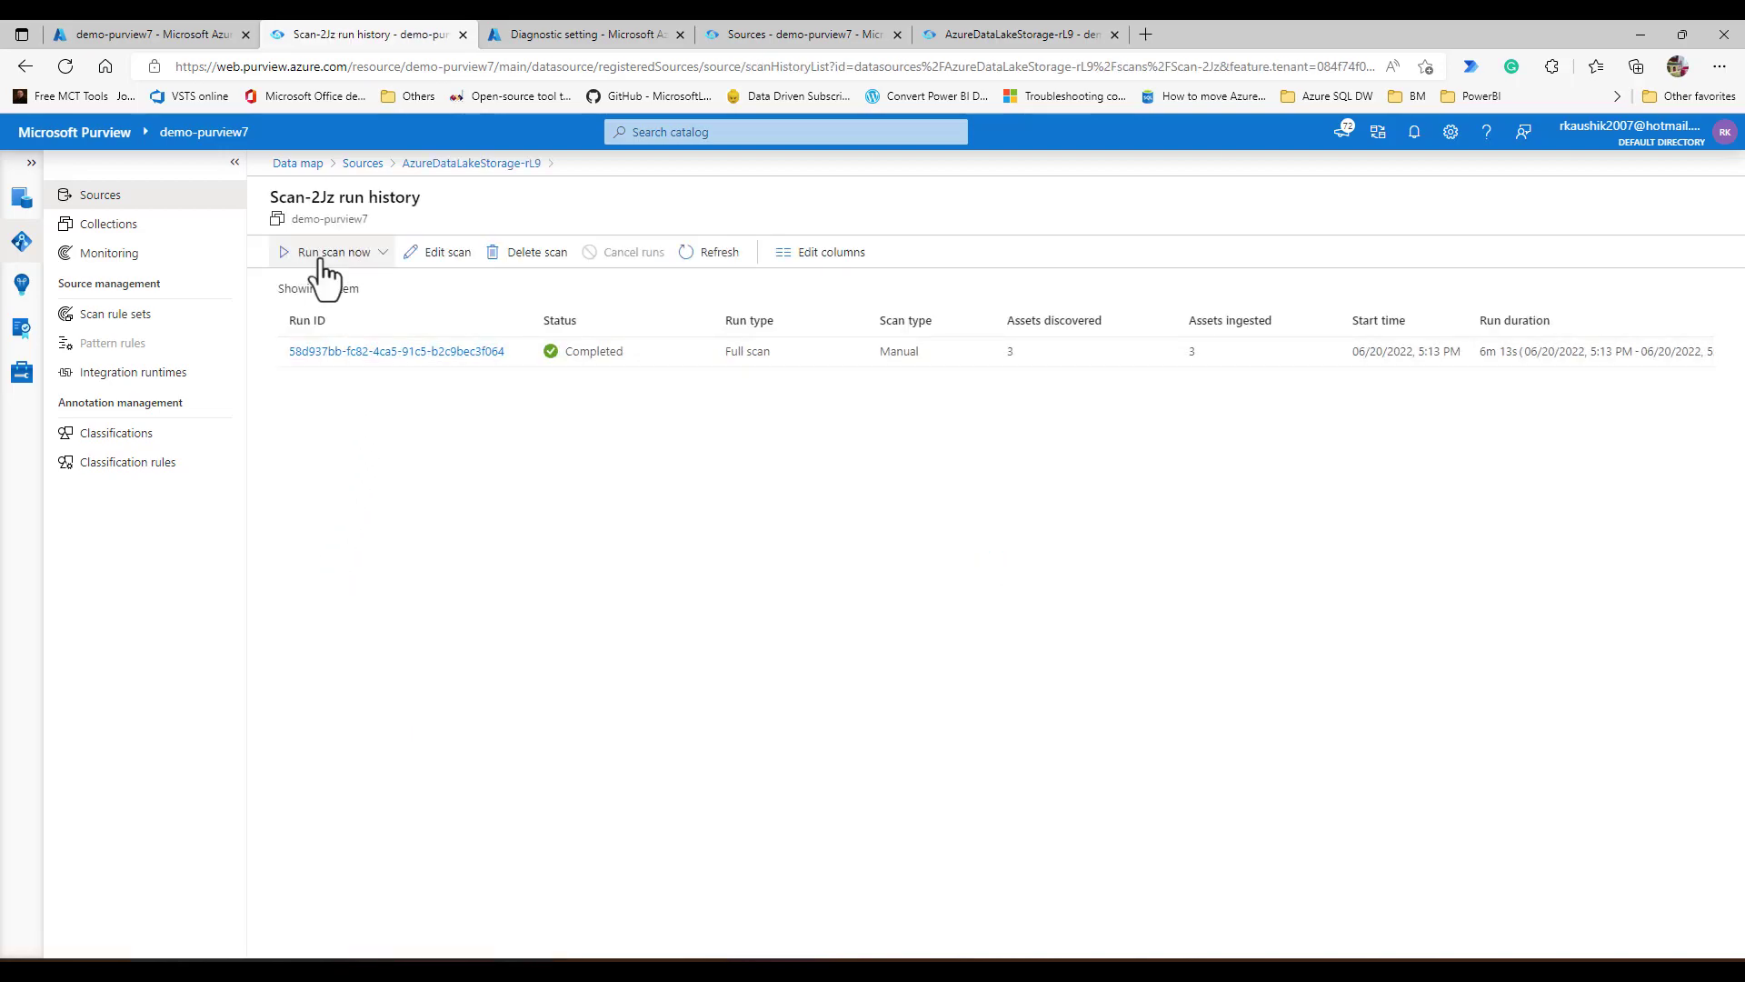
left_click(326, 264)
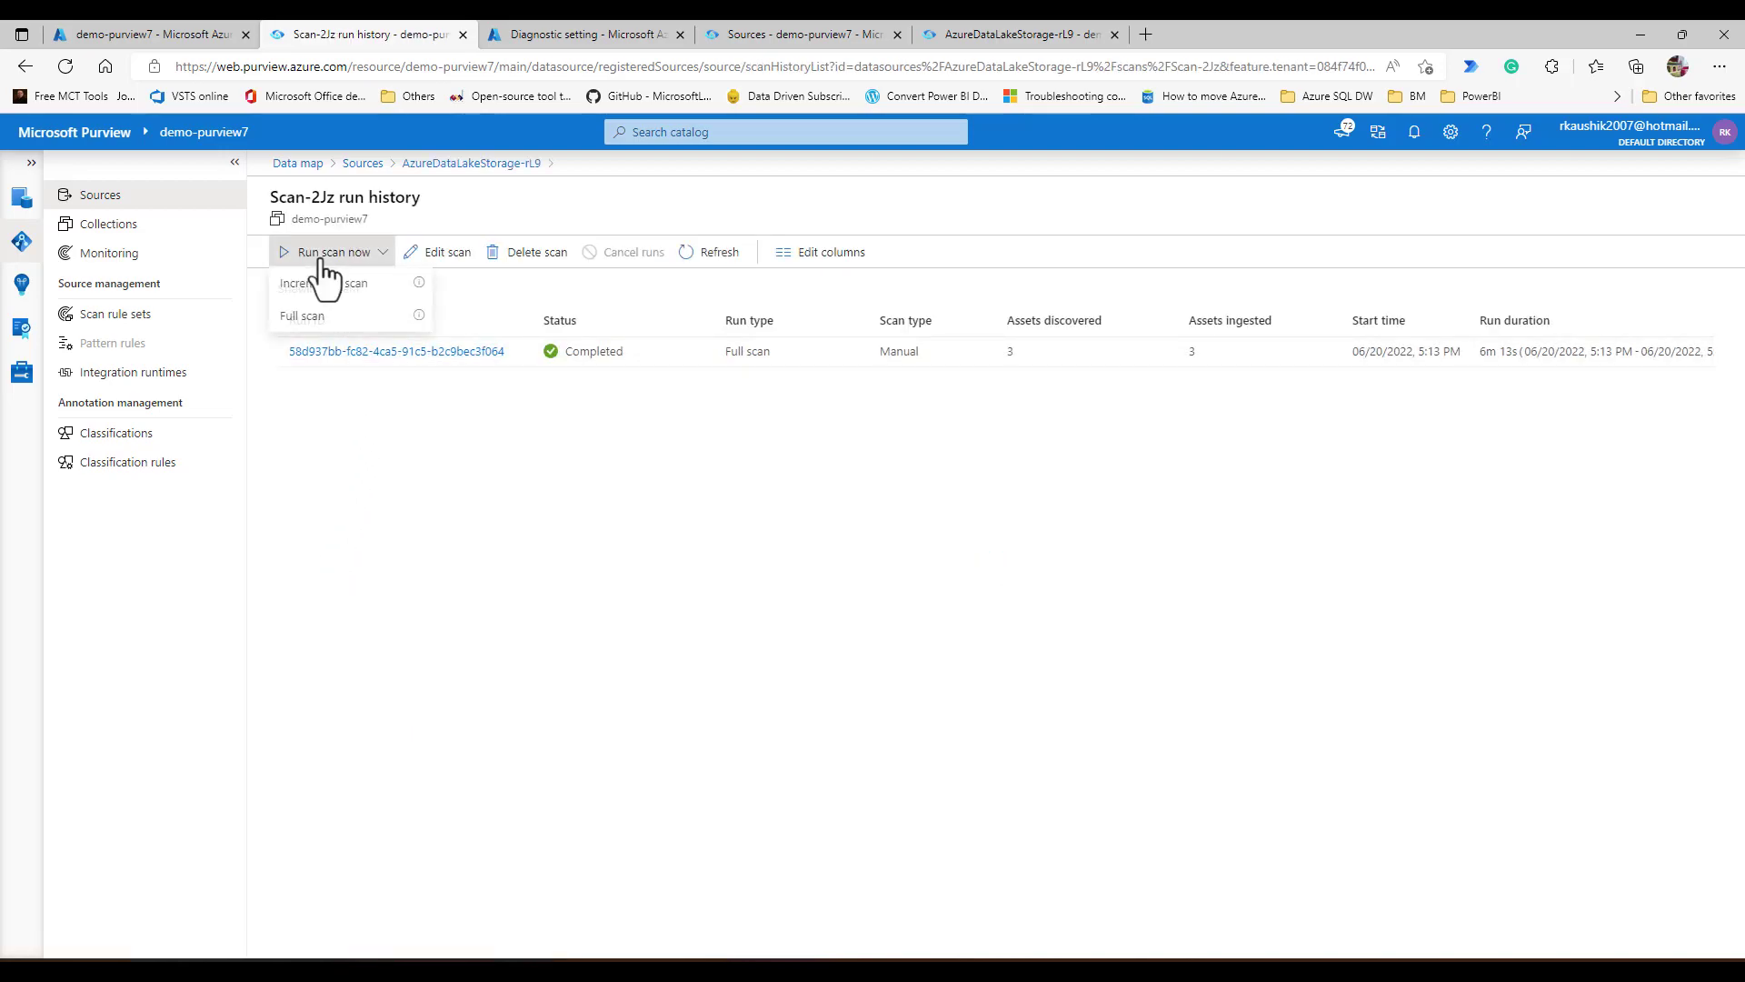
left_click(355, 316)
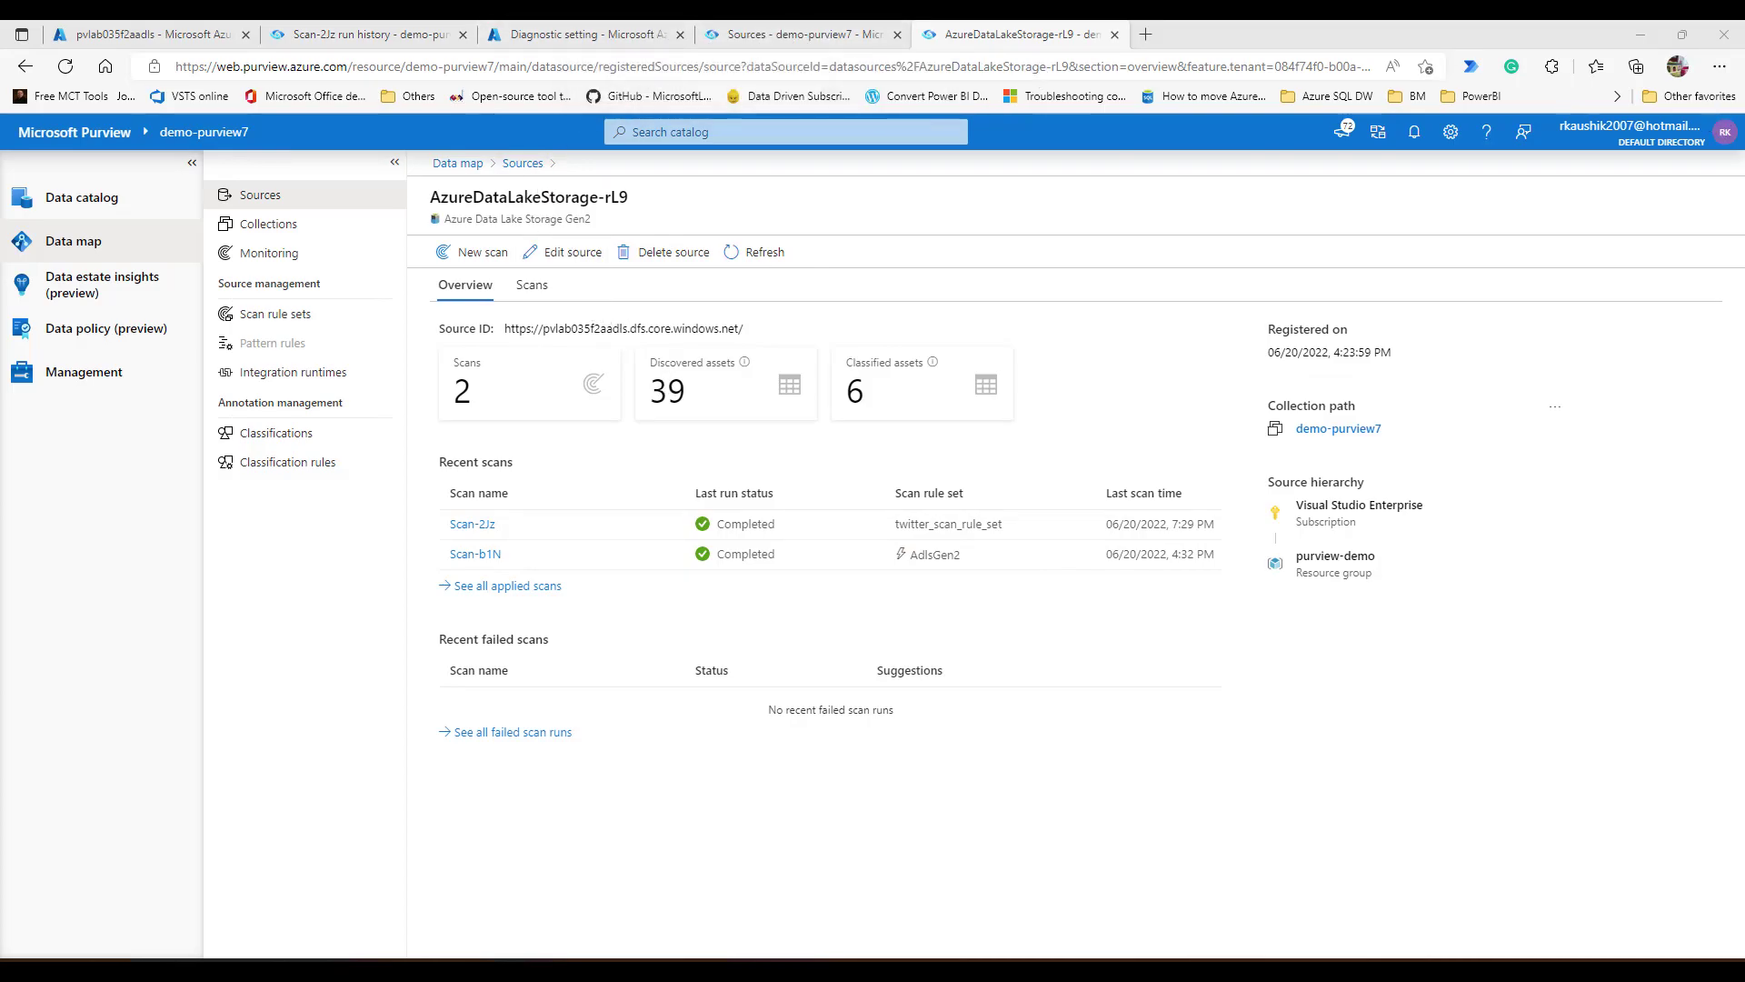
Switch to the Azure portal and open the insights-logs-scanstatuslogevent container of the pvlab035f2aadls storage account.
left_click(140, 23)
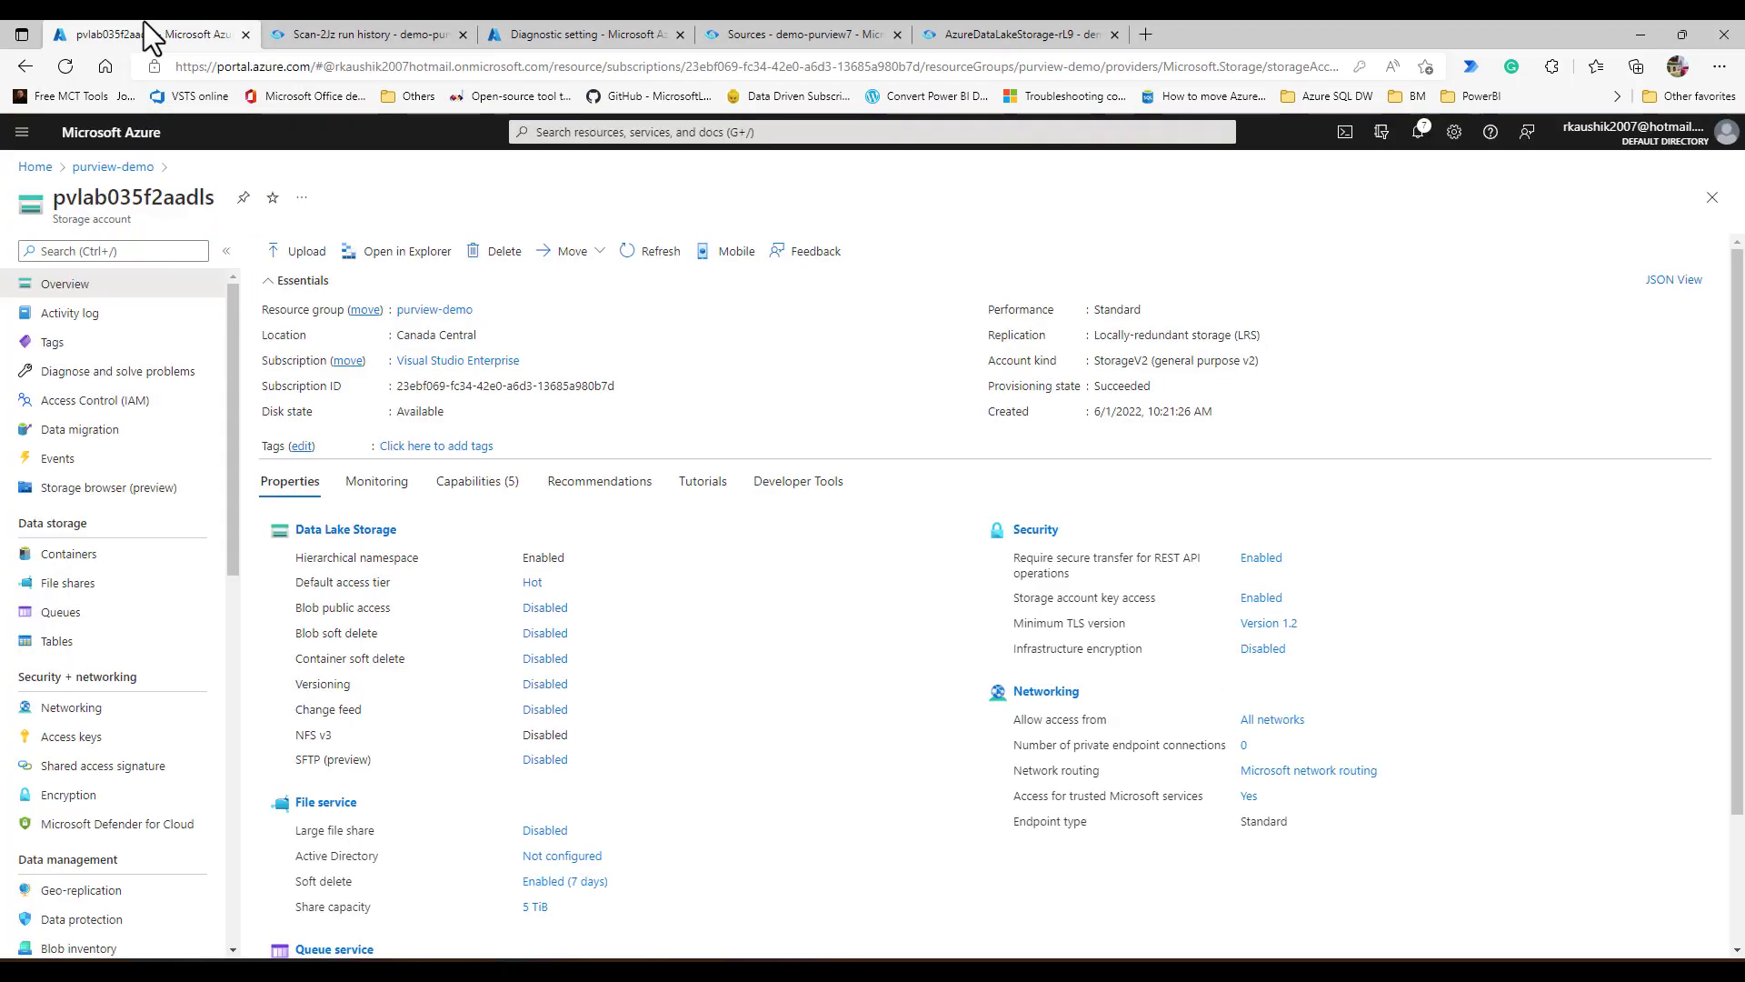
left_click(132, 565)
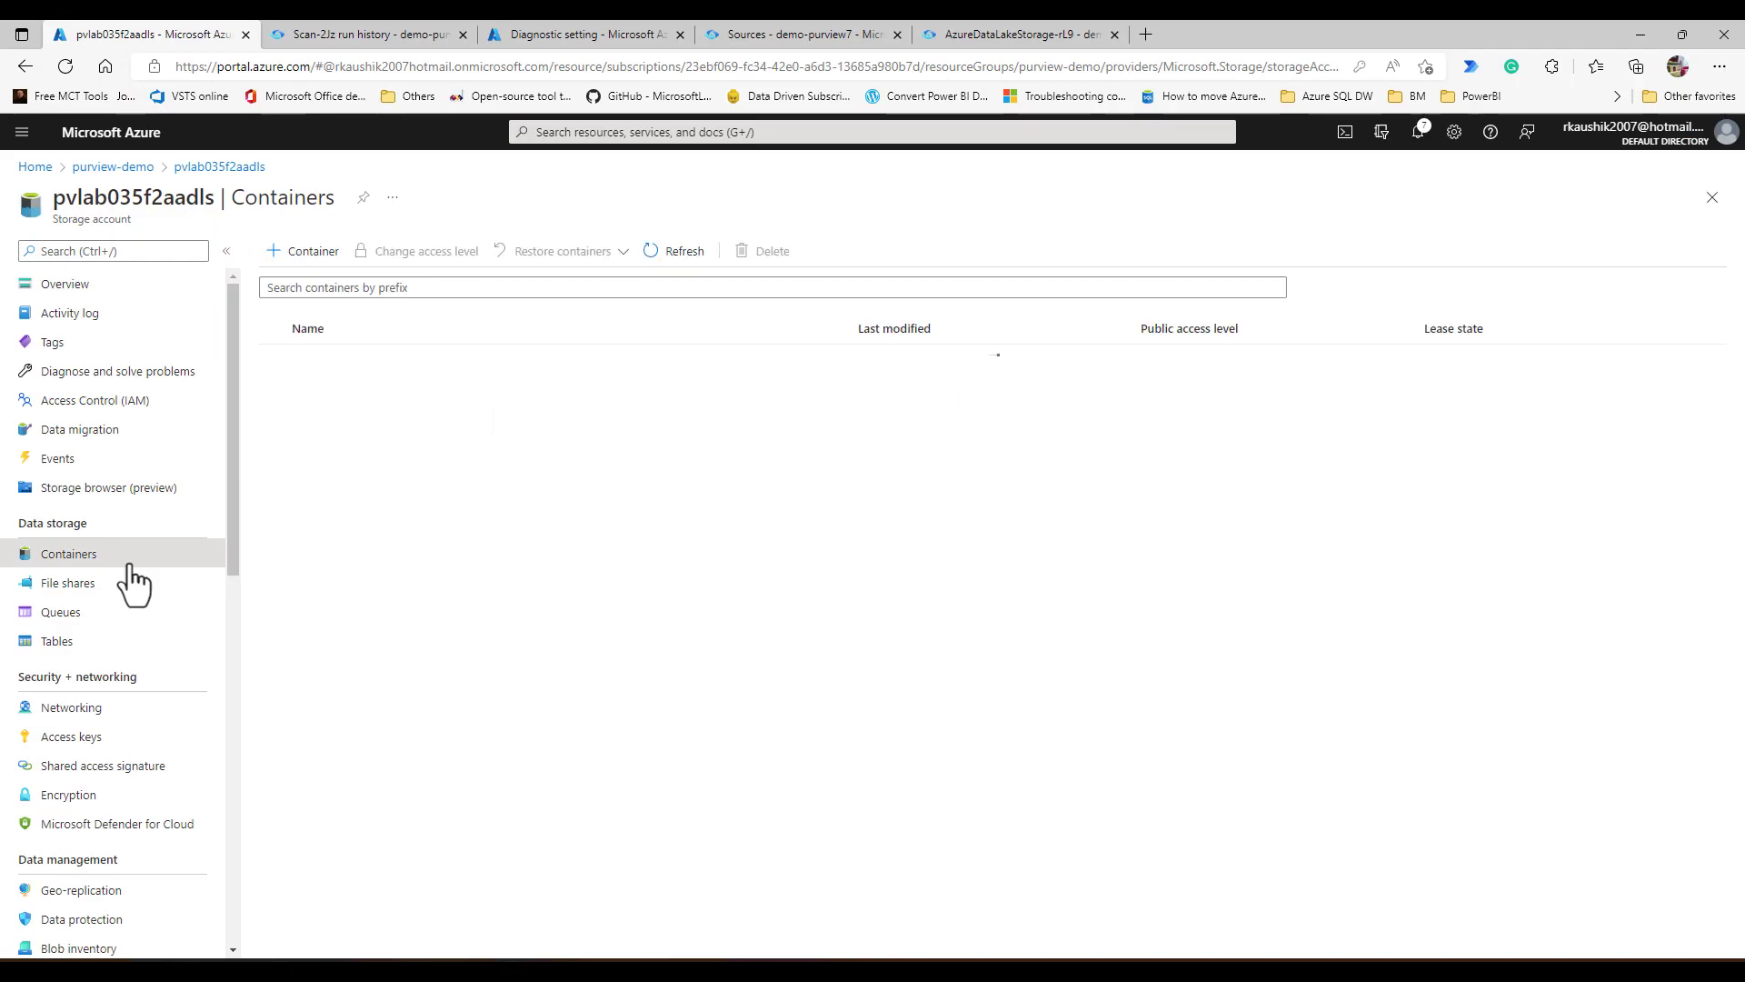
left_click(809, 194)
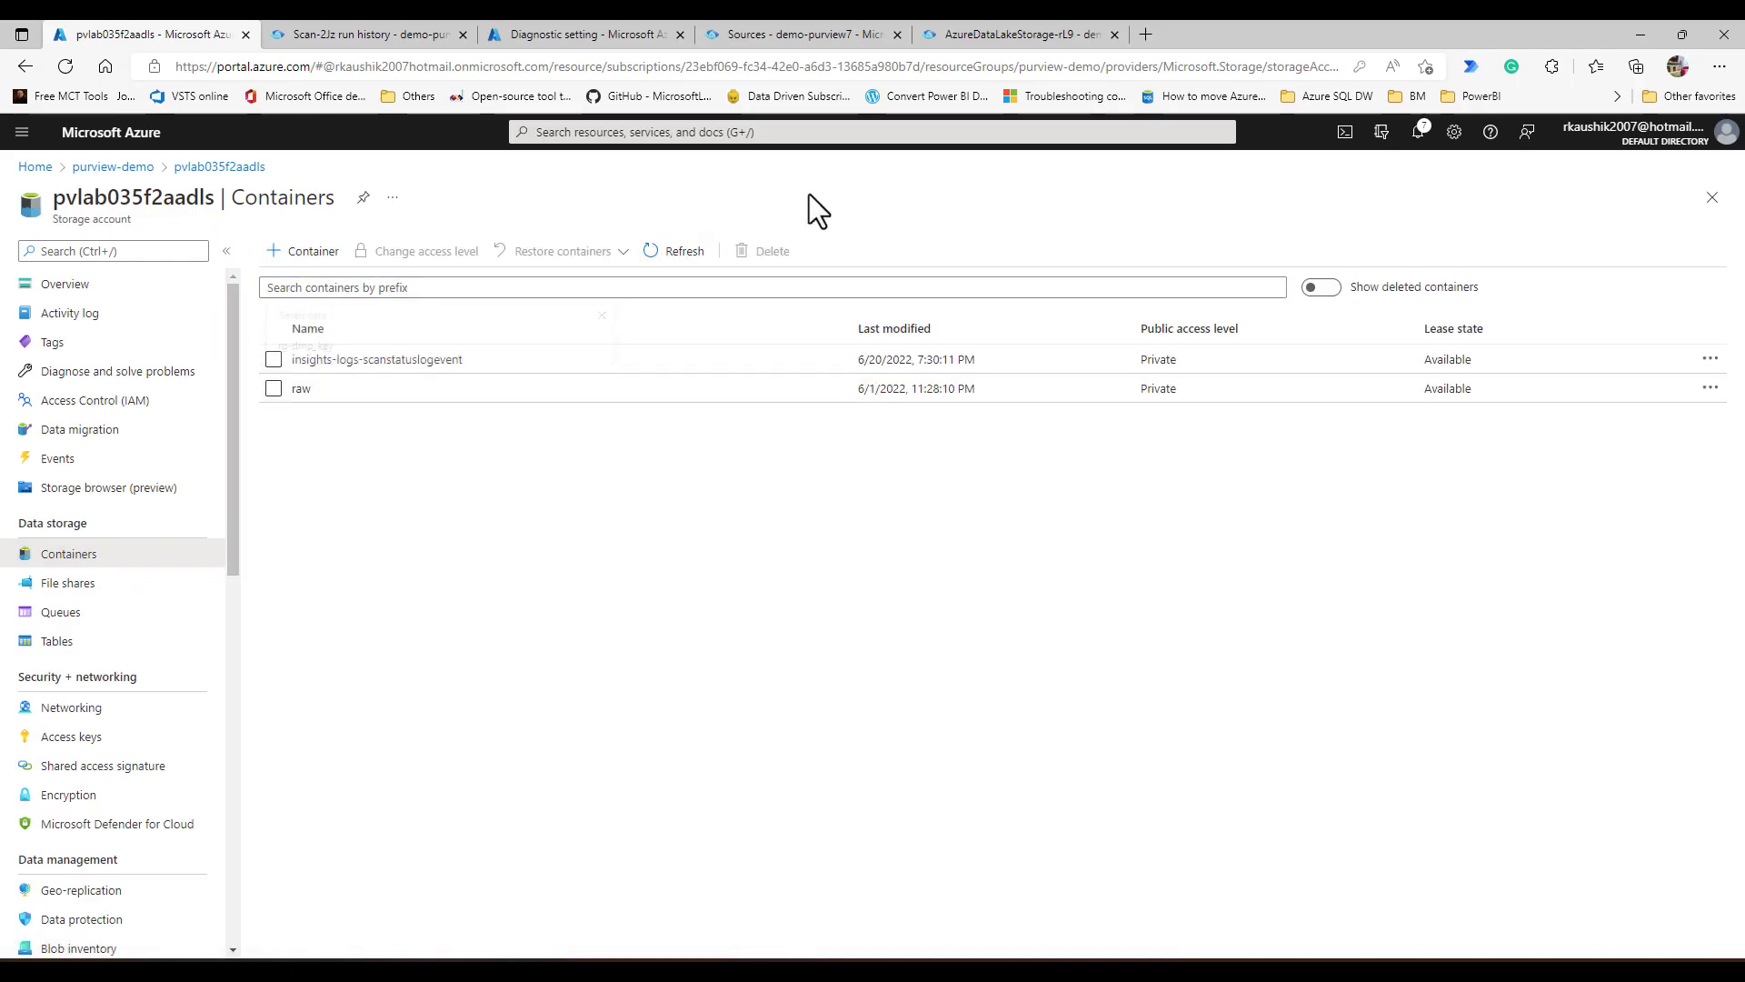
left_click(328, 362)
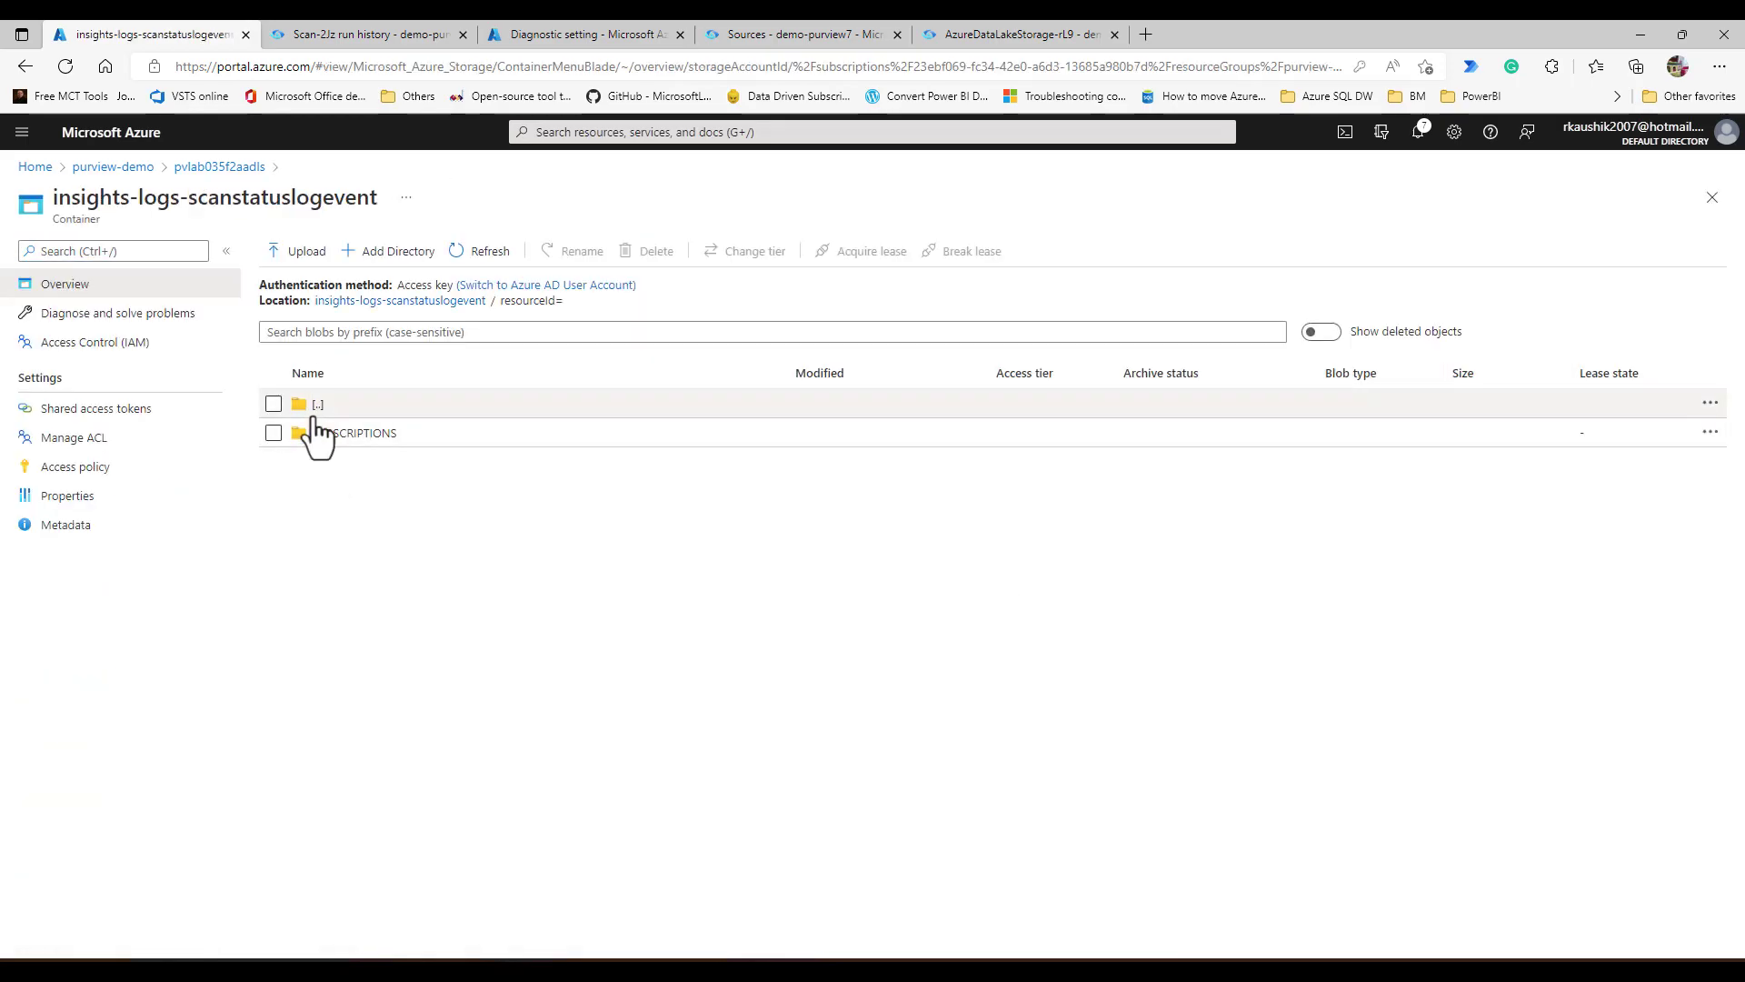
Drill down through the container's subscription, resource group and provider folders to DEMO-PURVIEW7/y=2022/m=06/d=20/h=23/m=00.
left_click(321, 431)
left_click(327, 435)
left_click(325, 437)
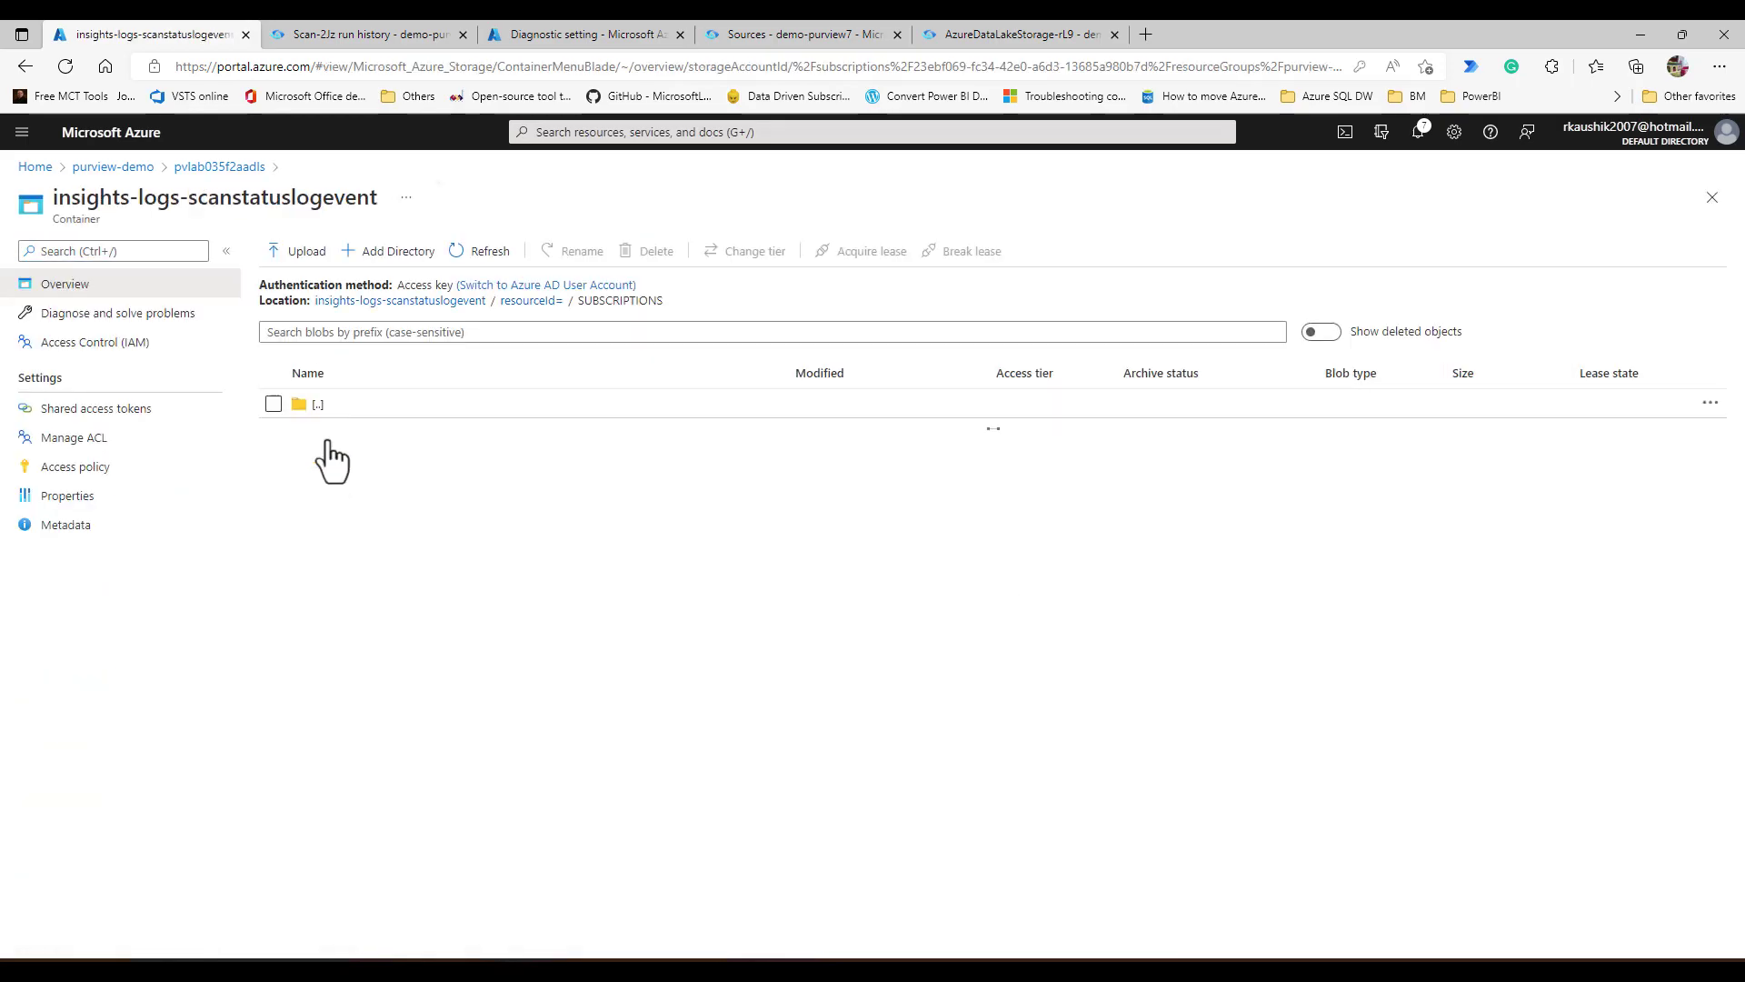
left_click(329, 444)
left_click(329, 444)
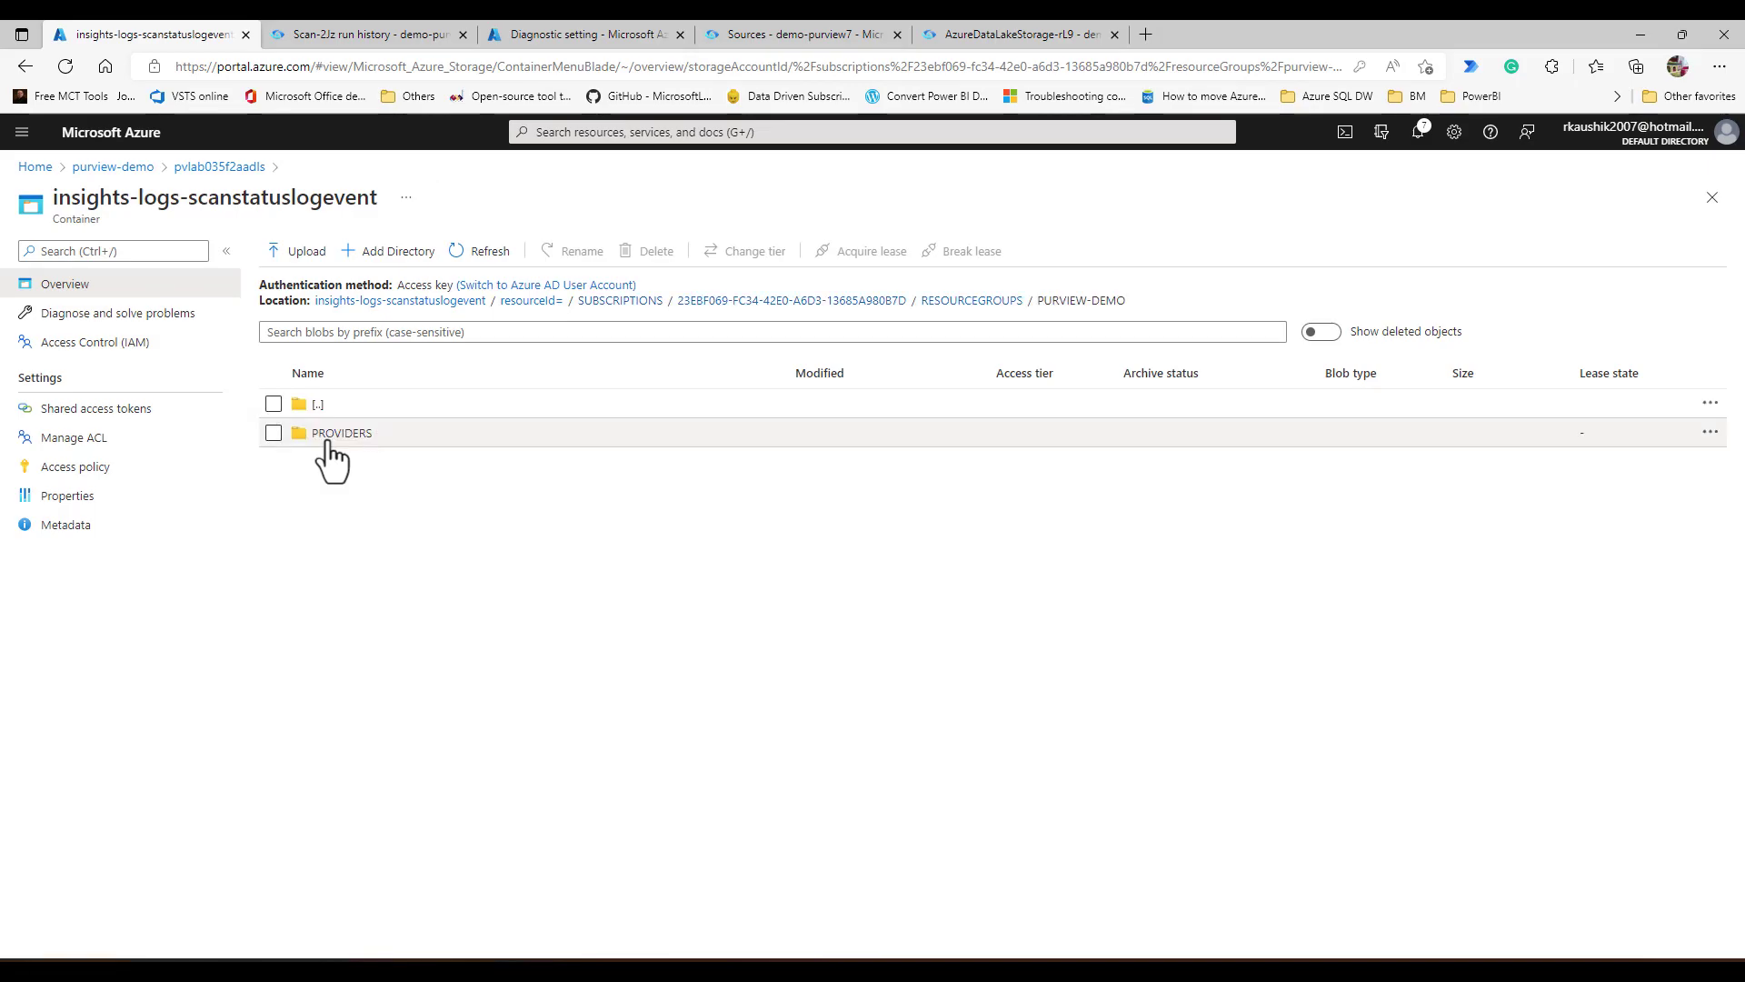
left_click(330, 442)
left_click(335, 442)
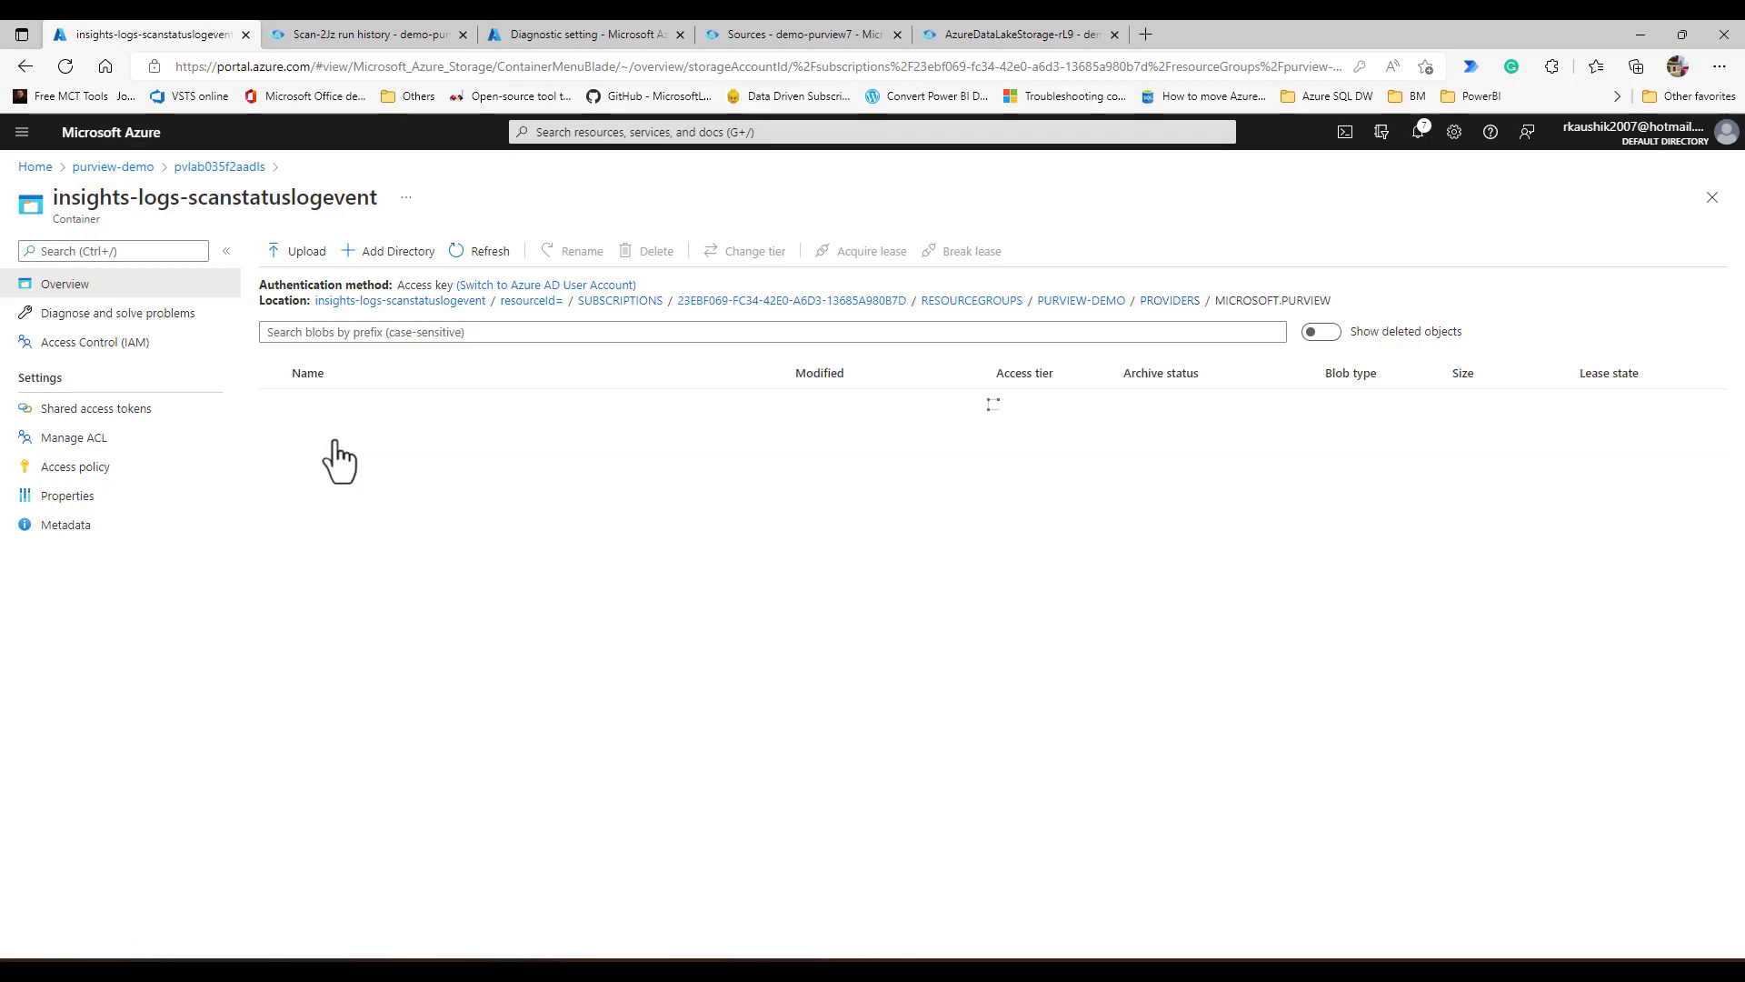
left_click(335, 442)
left_click(333, 442)
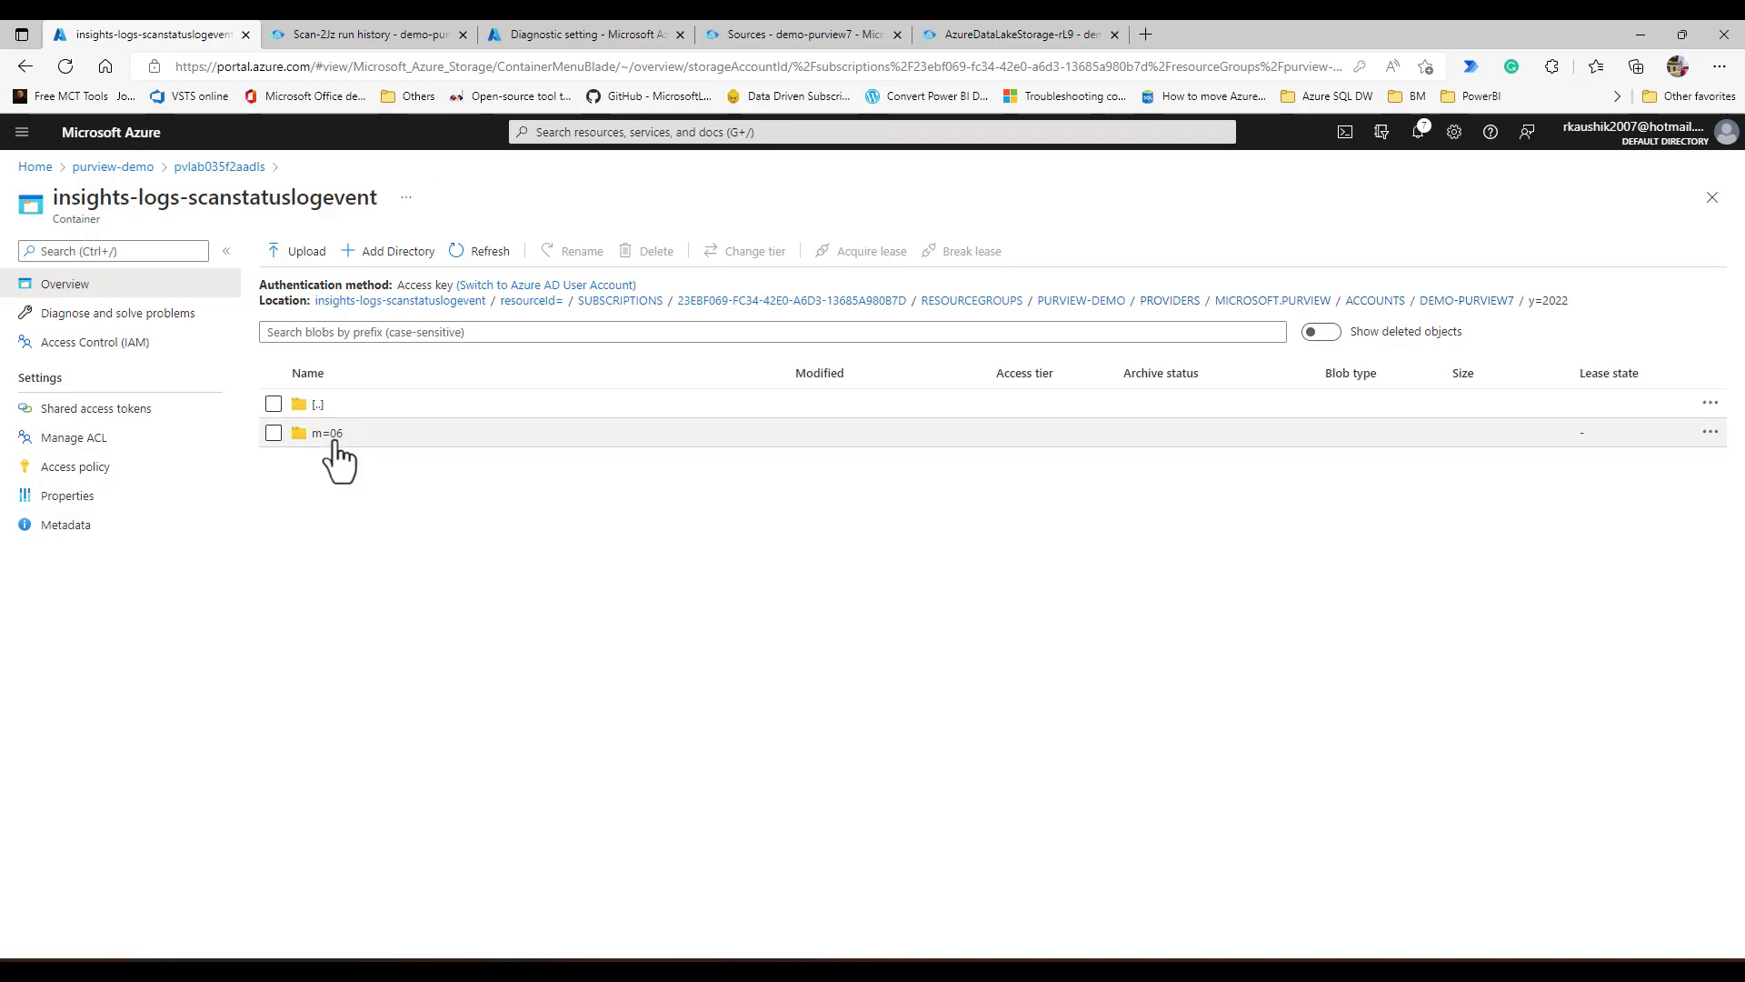
left_click(334, 442)
left_click(334, 442)
left_click(334, 442)
left_click(333, 442)
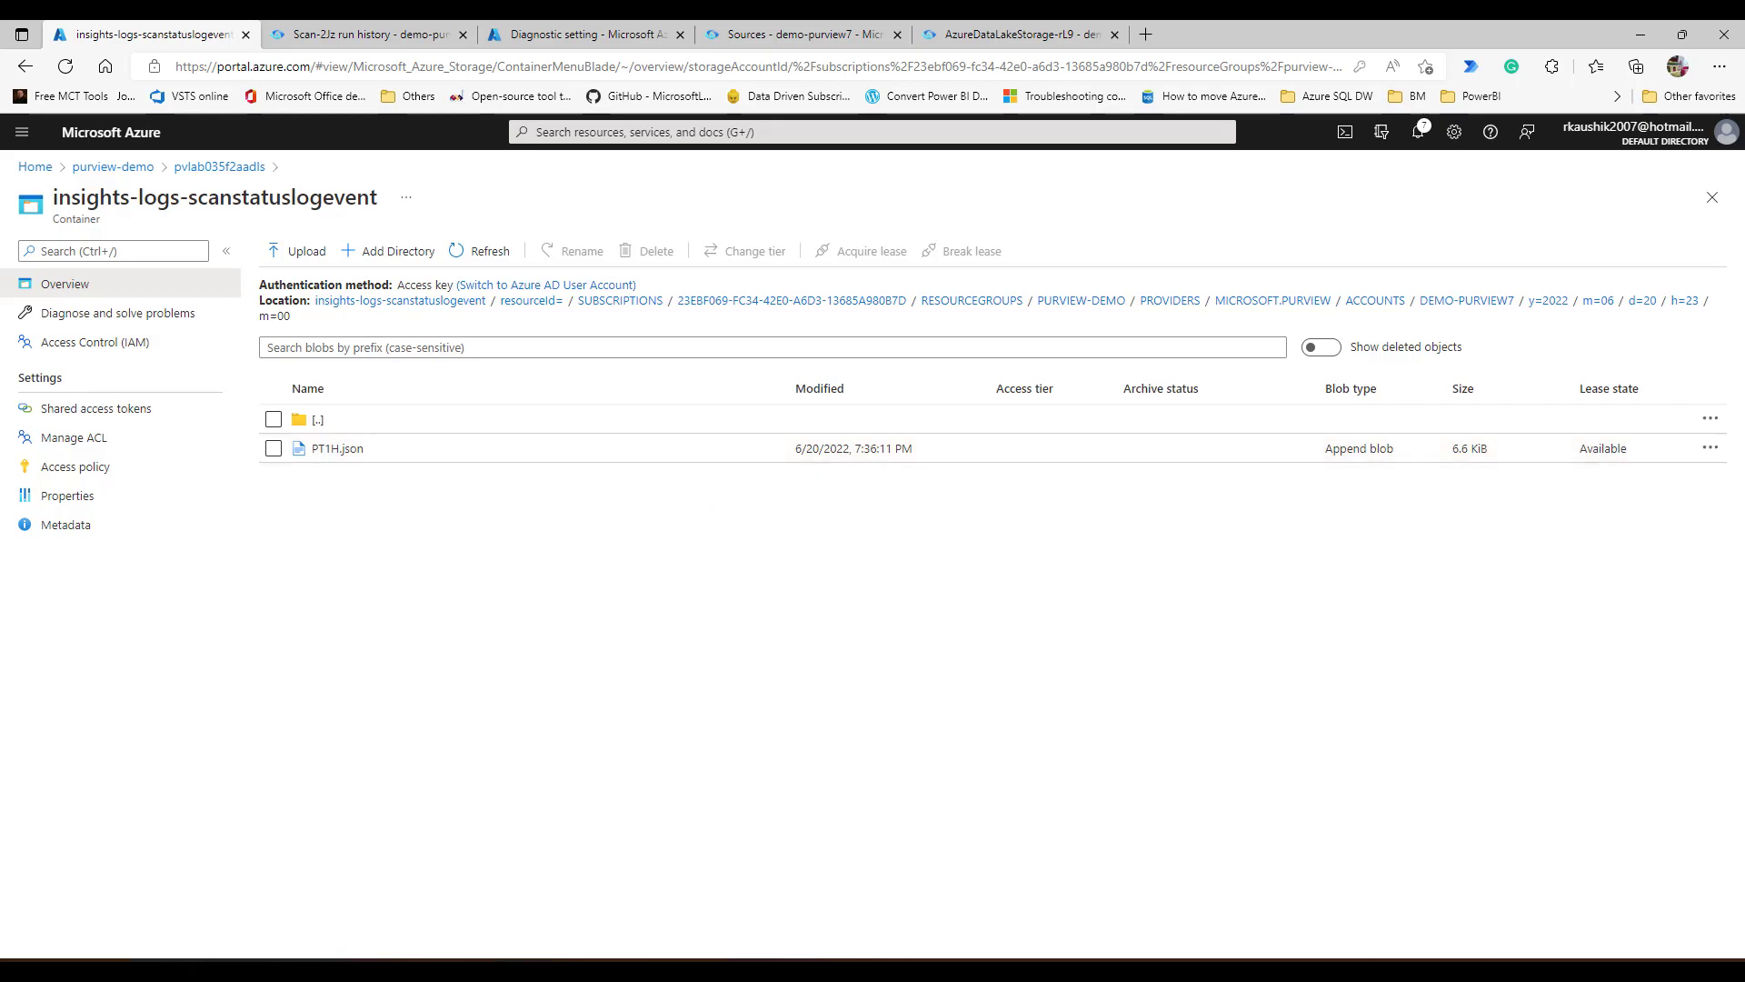
Open the PT1H.json blob's edit view, download the file from there and open the downloaded copy.
left_click(1710, 448)
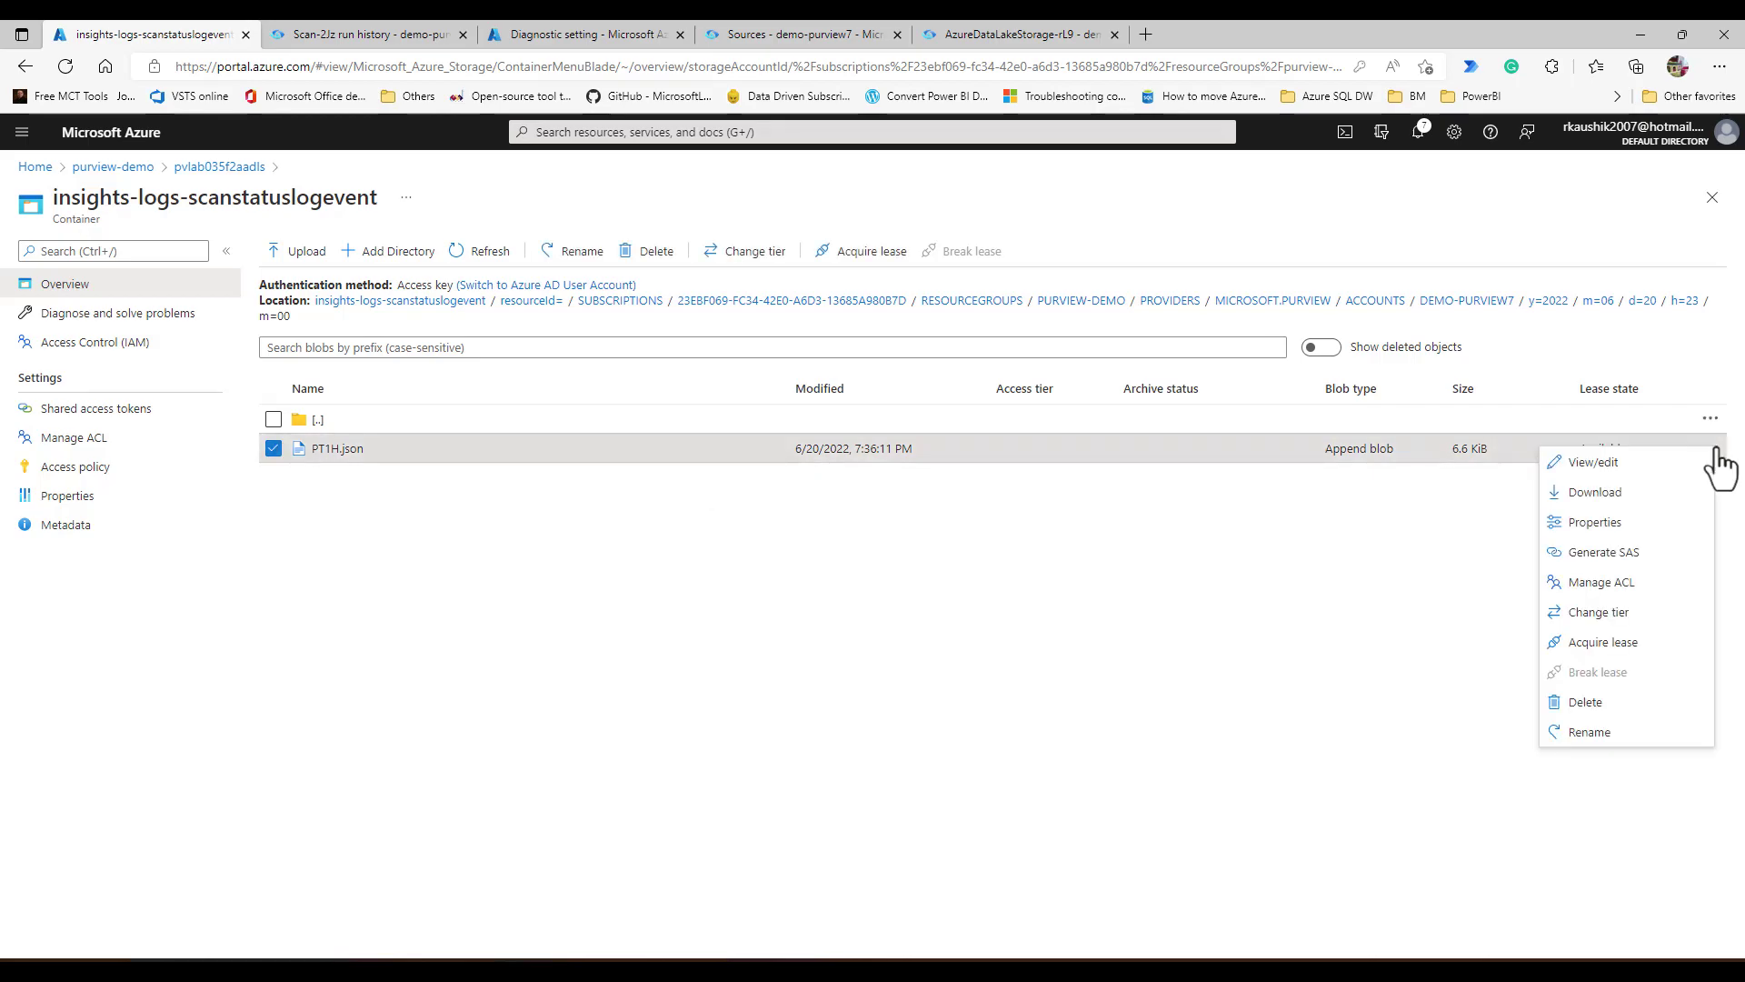
left_click(1595, 463)
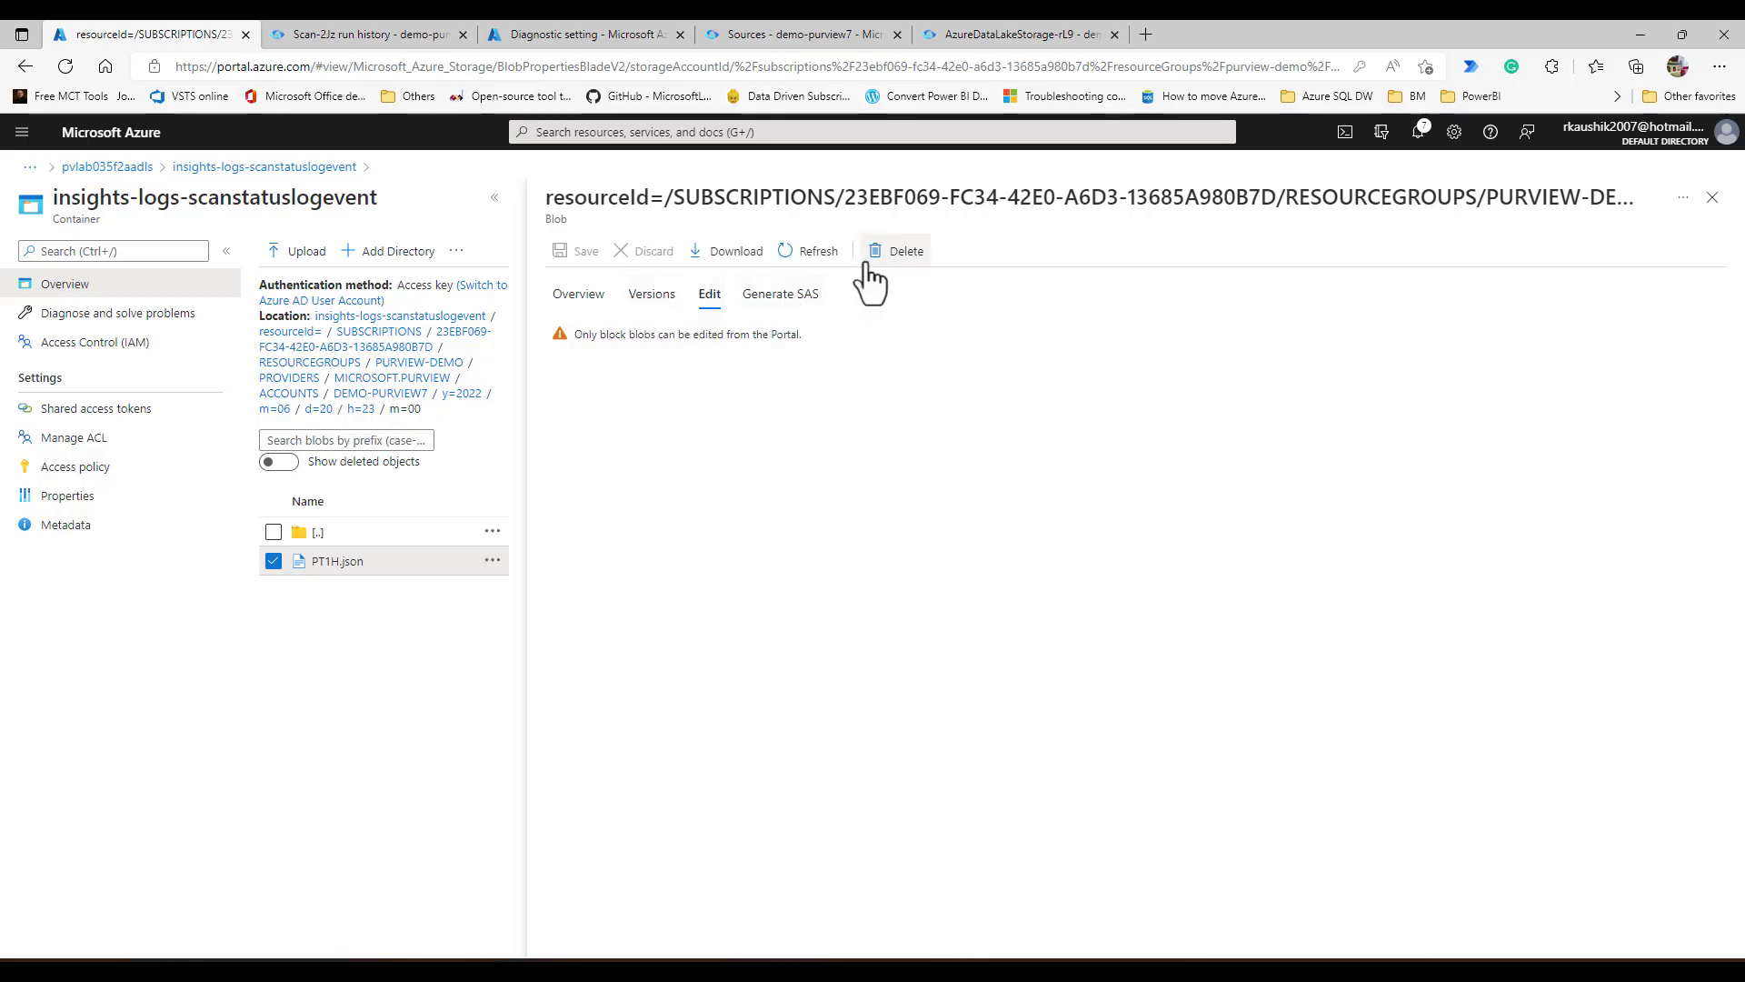
left_click(718, 252)
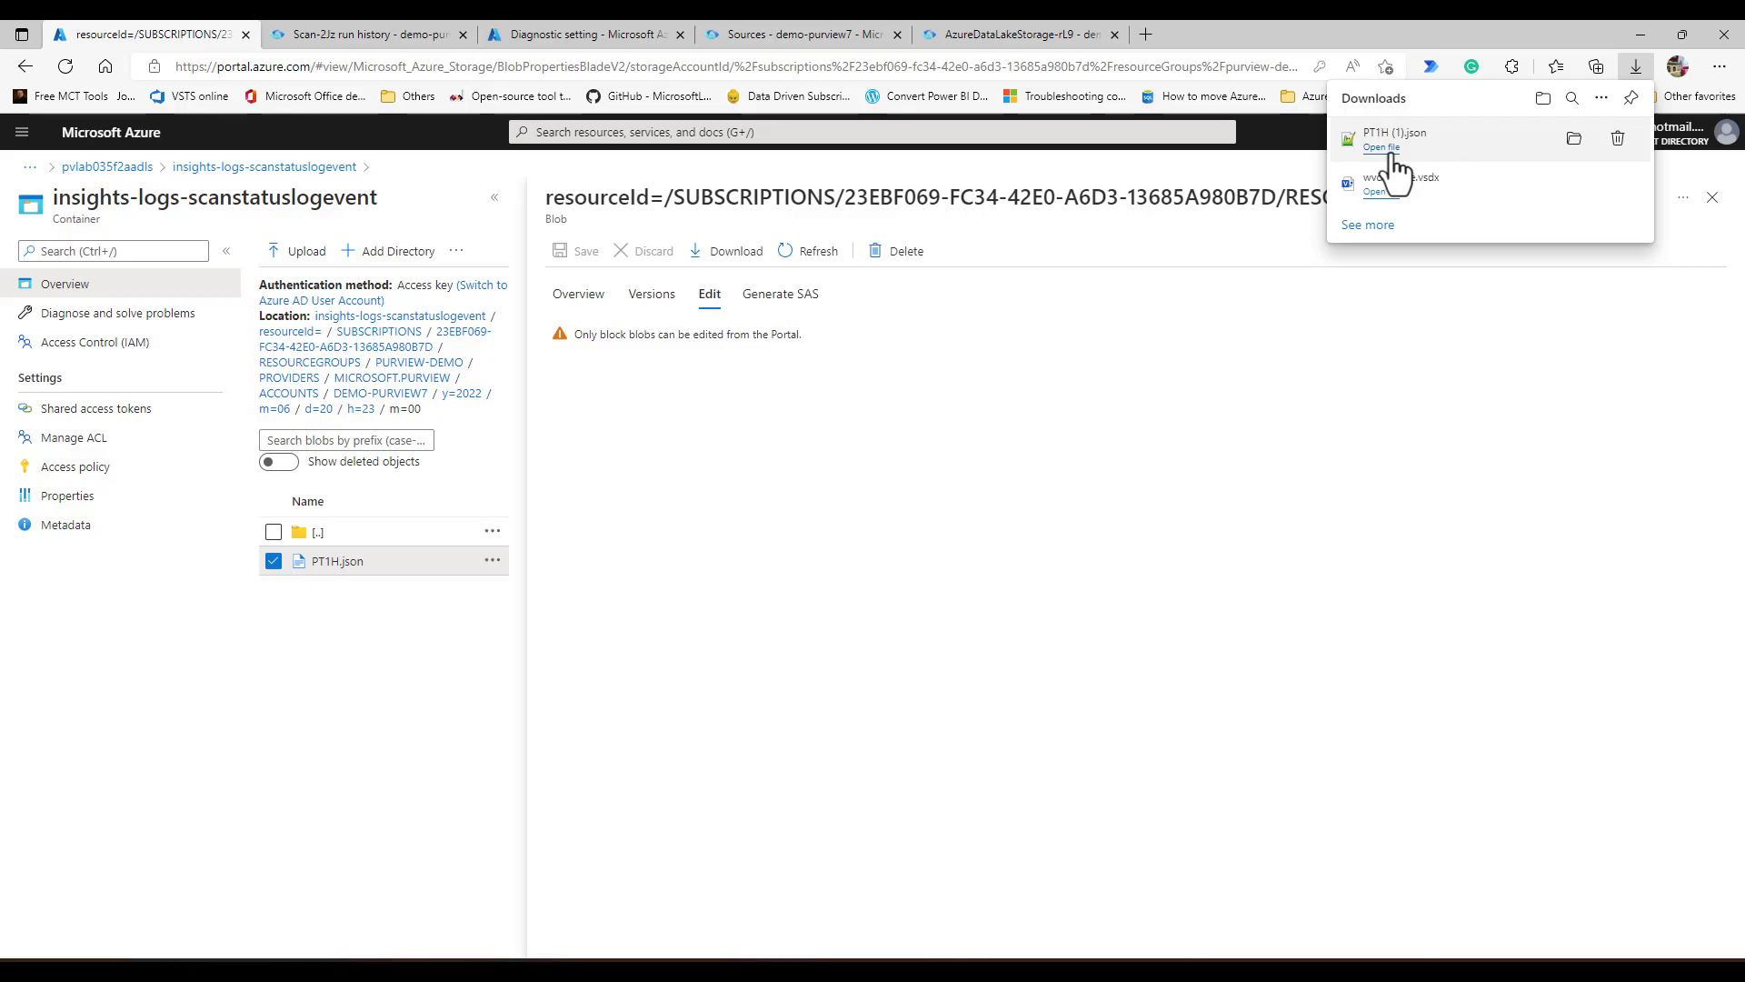
left_click(1392, 156)
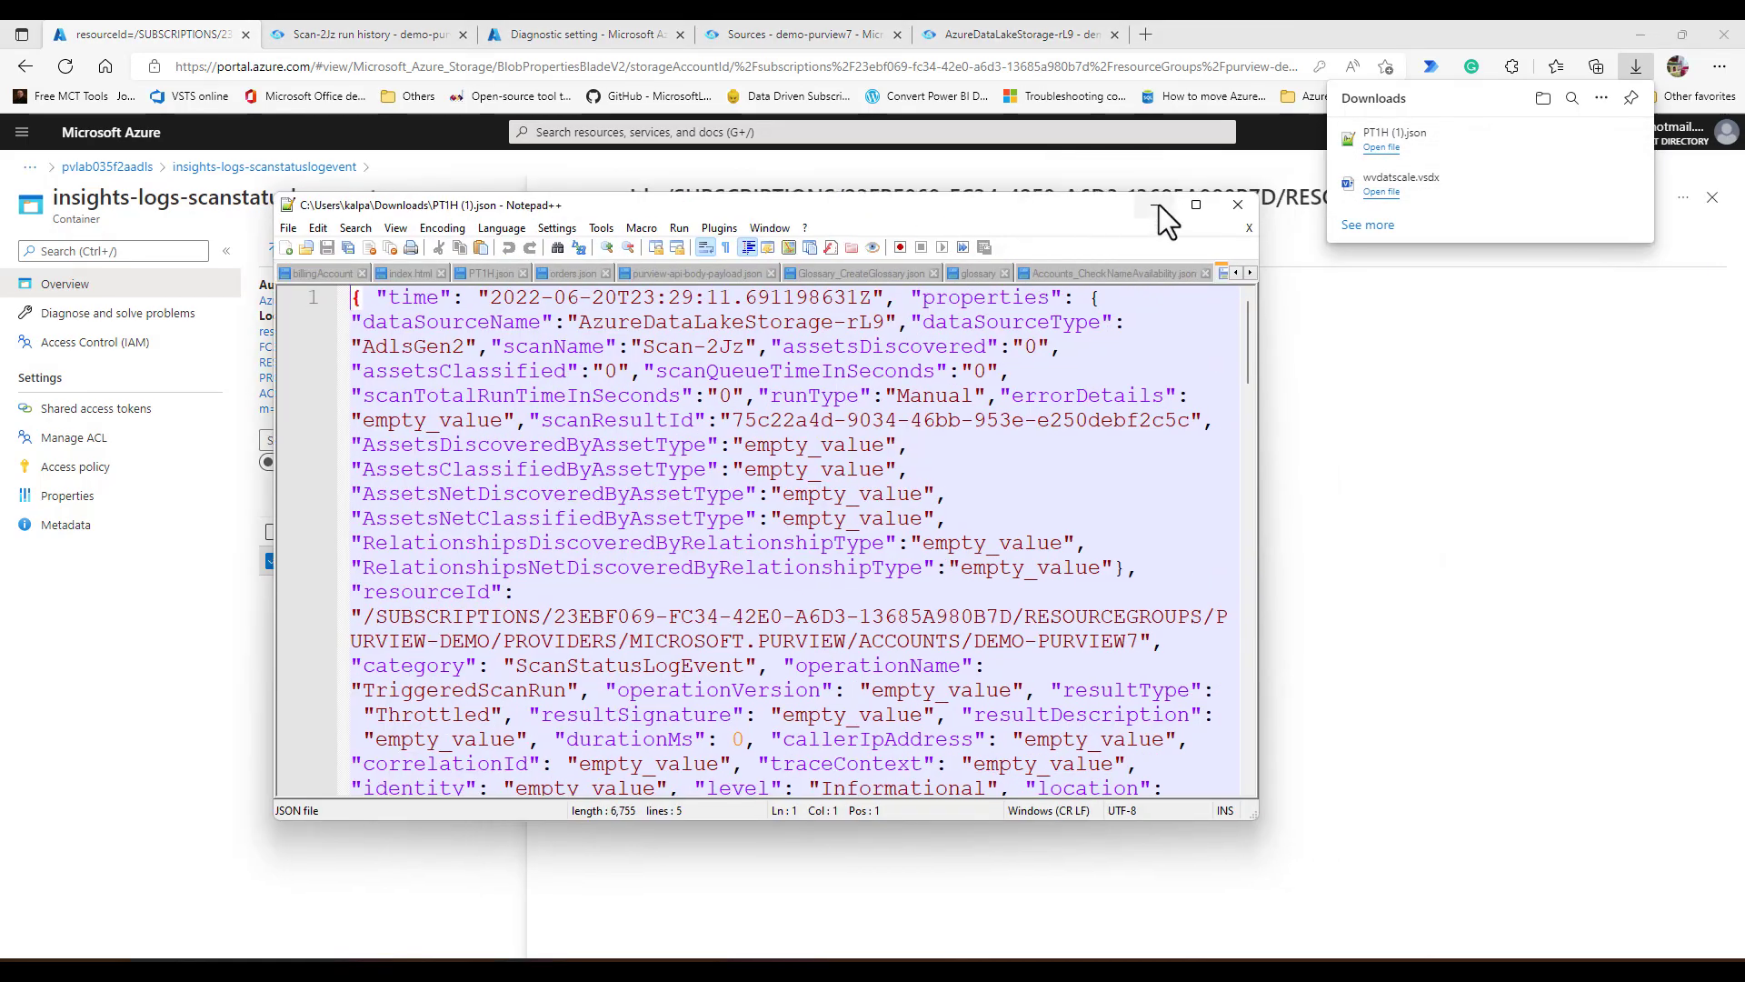
Examine the Scan-2Jz status entries throughout the downloaded log in a maximized Notepad++ window, and minimize the window.
left_click(1196, 204)
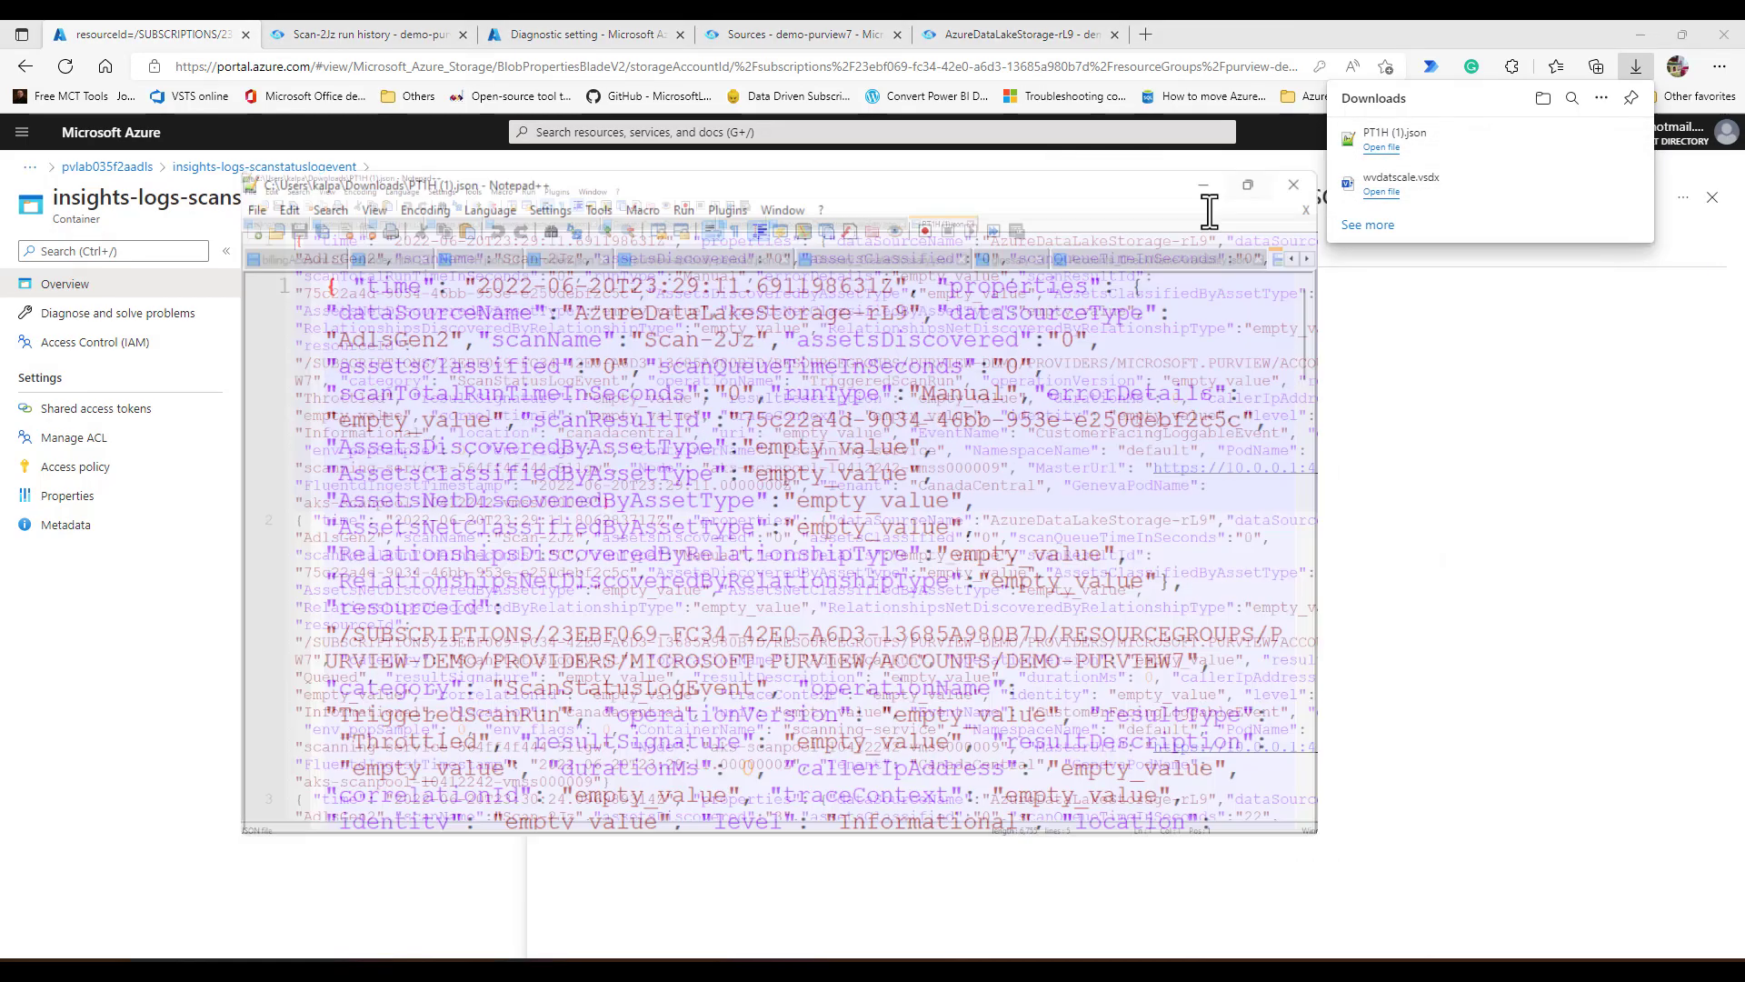
scroll(543, 348, "down", 1)
scroll(544, 349, "down", 10)
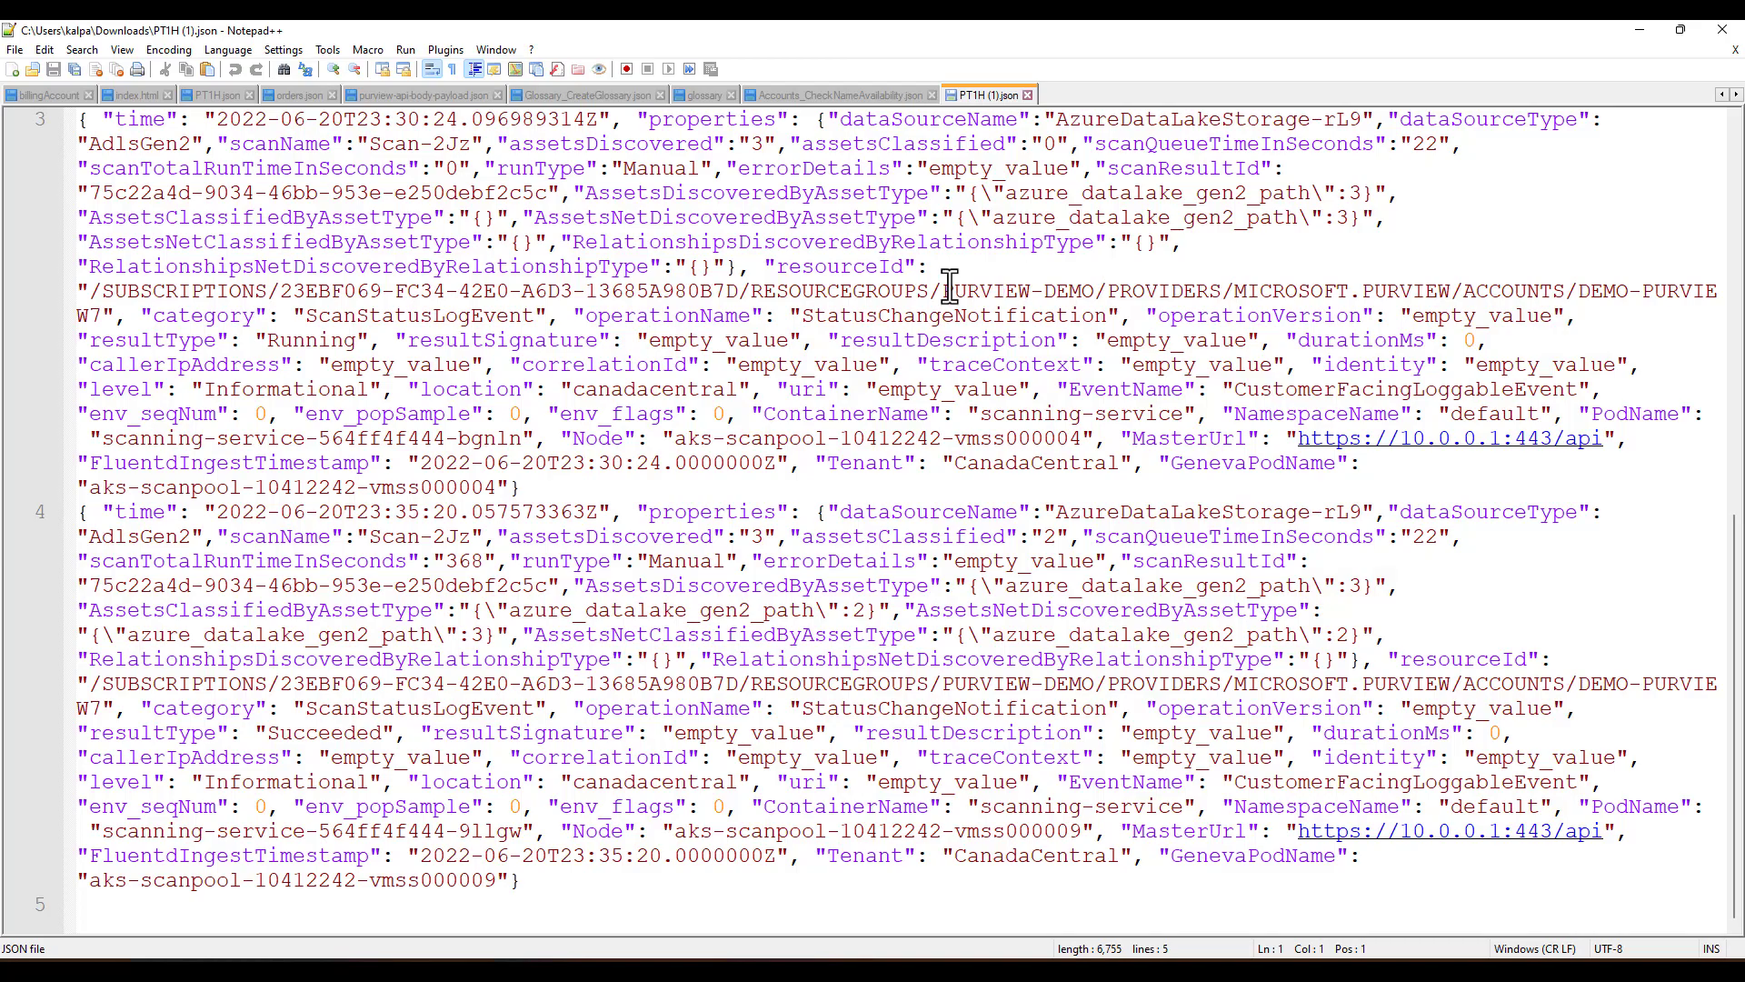
scroll(1036, 250, "up", 4)
left_click(1641, 30)
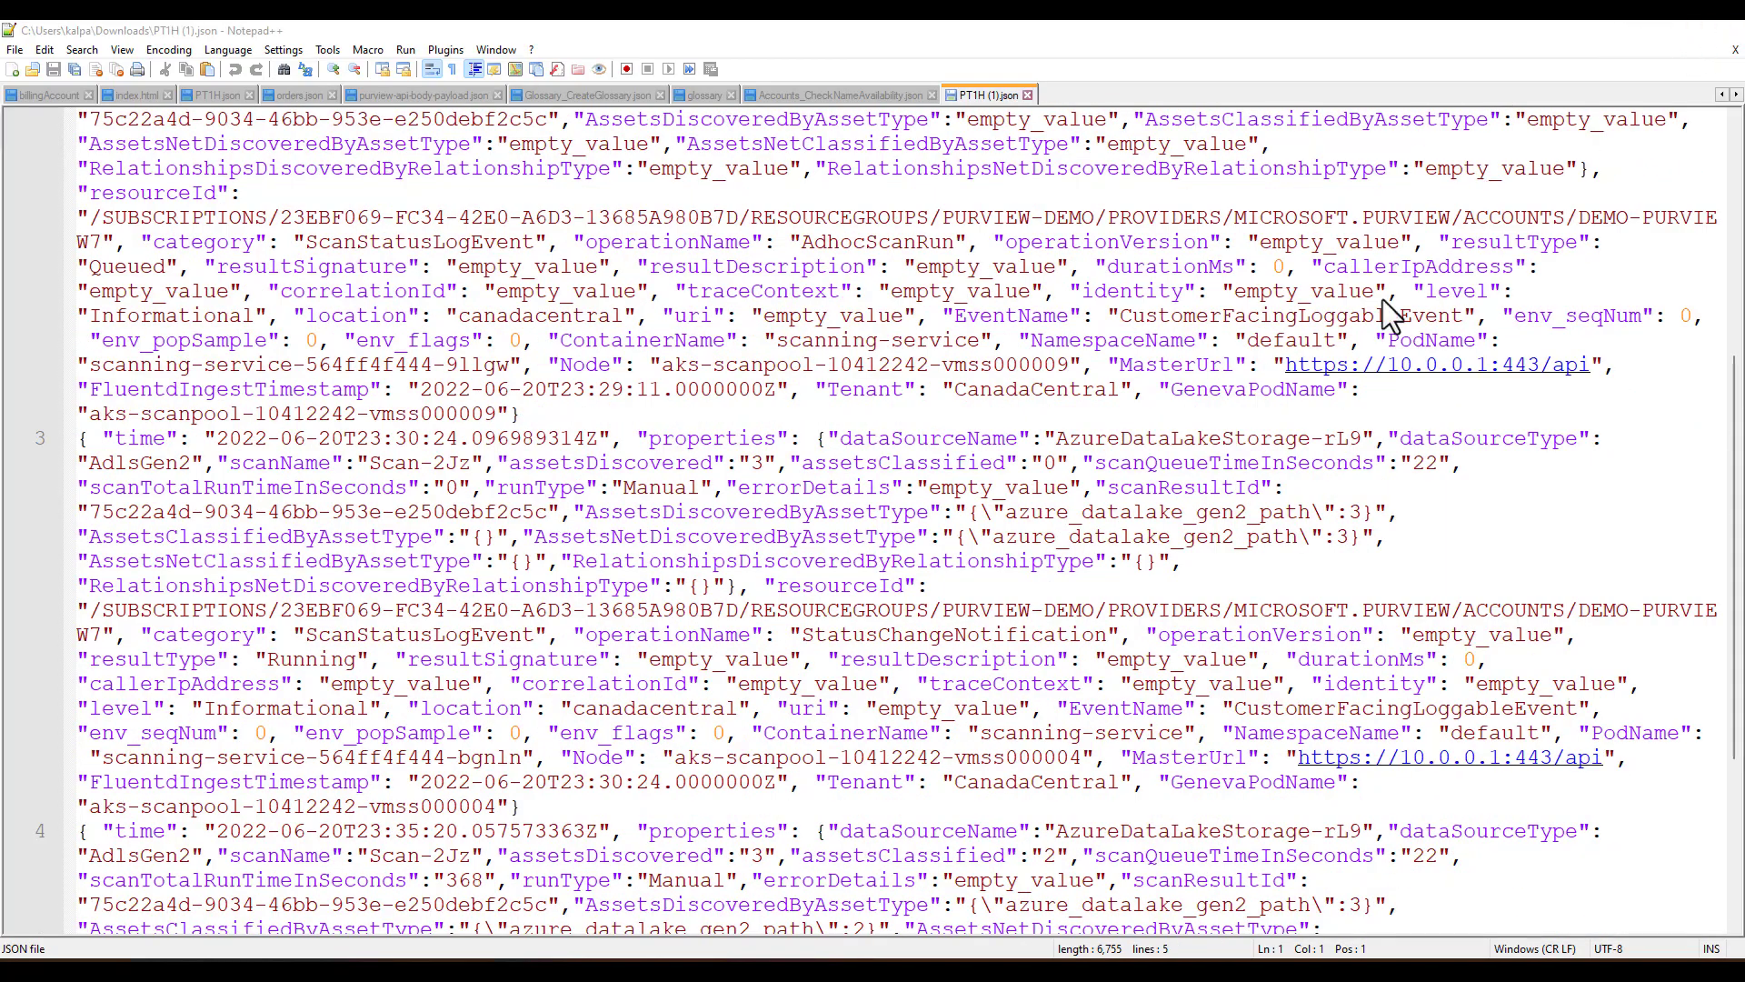
Switch to PowerPoint and start the slide show from the Microsoft Purview Monitoring Demo slide.
left_click(1117, 969)
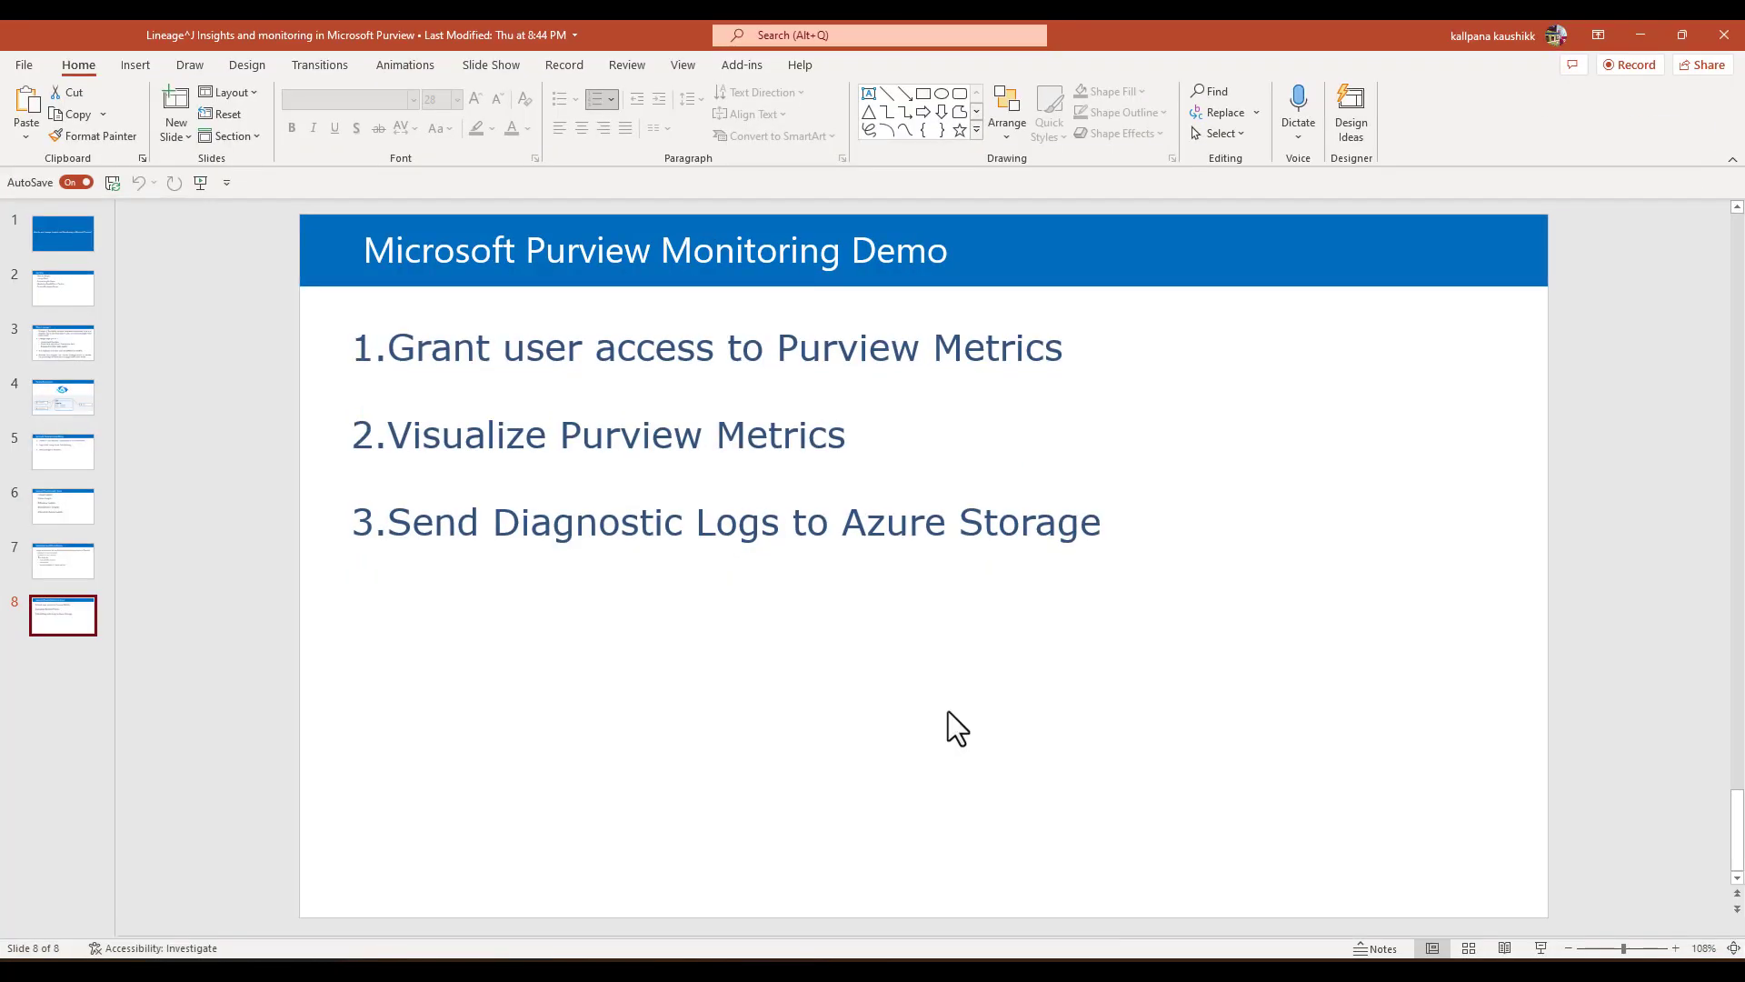
left_click(1540, 947)
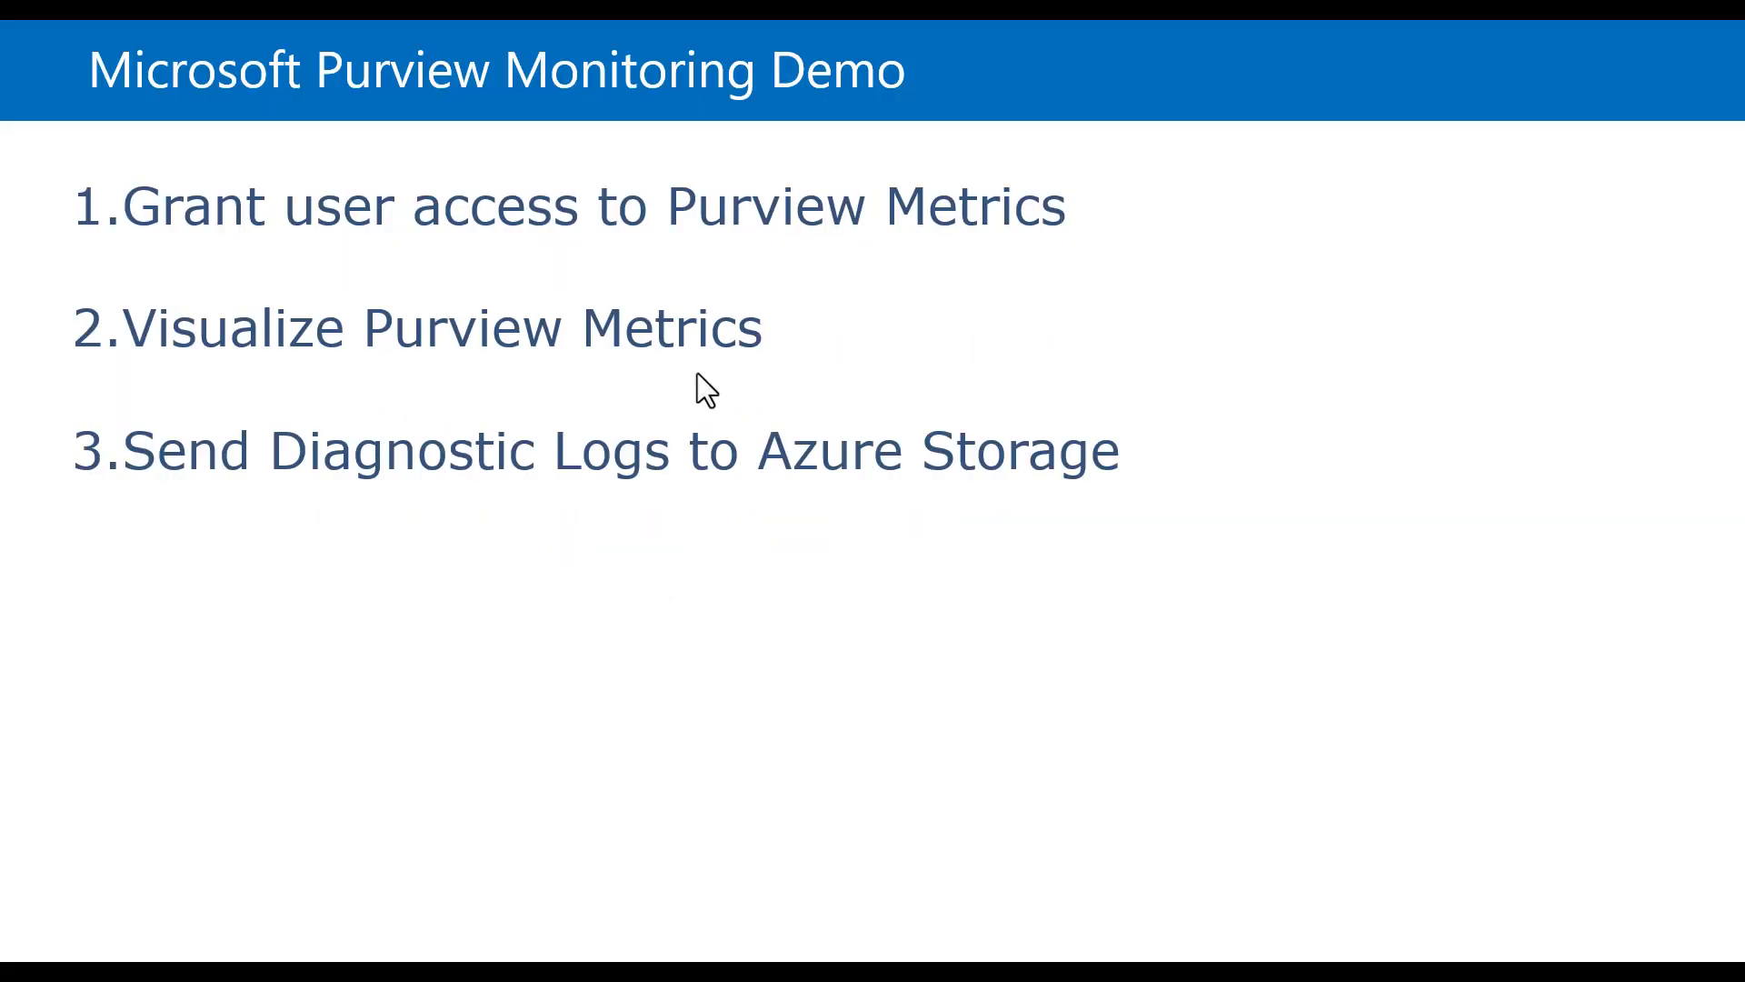